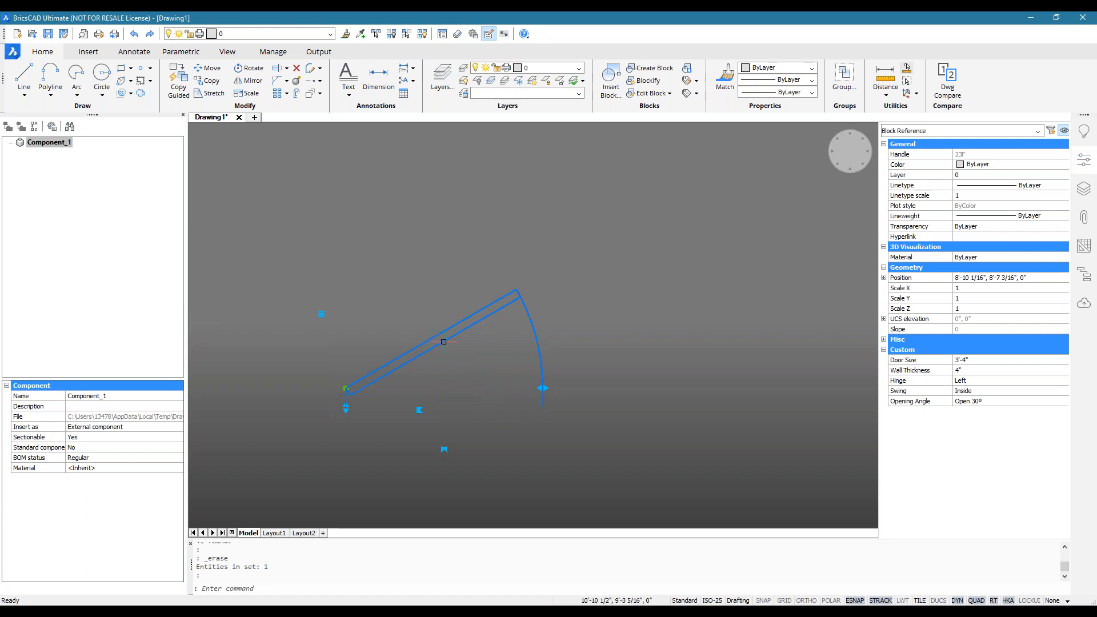
Stretch the dynamic door block to a door size of 2'-8" and back to 3'-4"
click(529, 391)
click(543, 389)
click(543, 388)
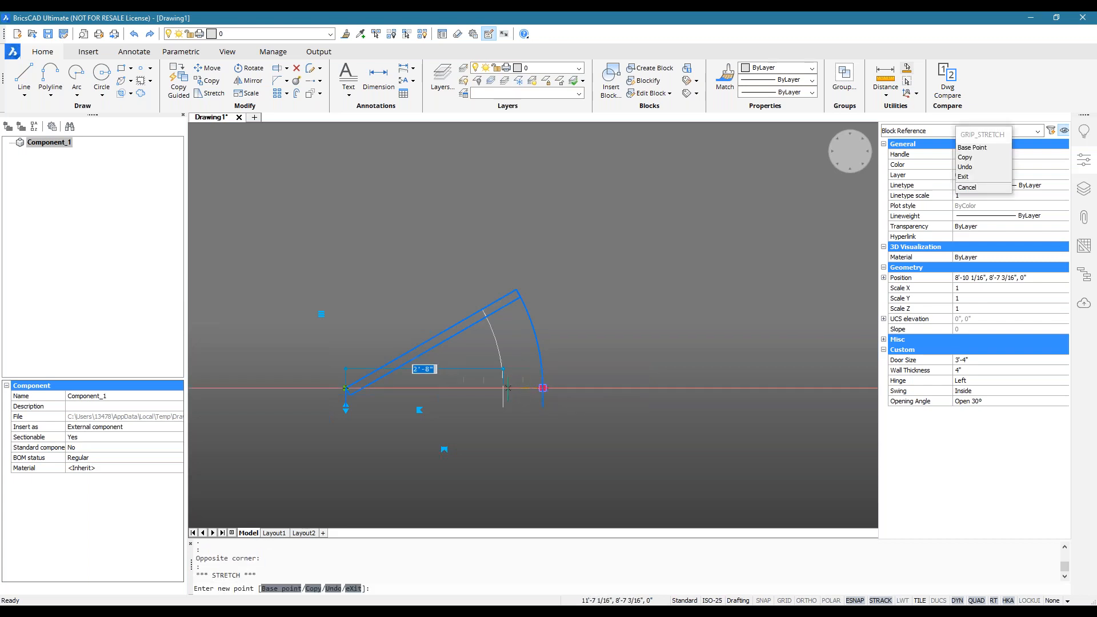
click(505, 388)
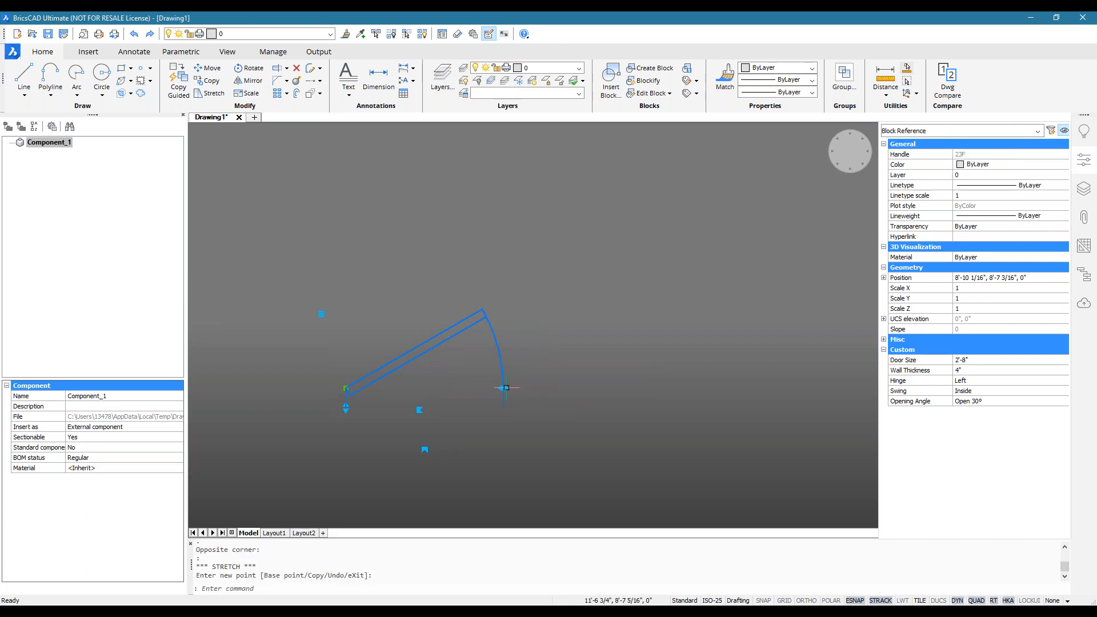
click(506, 388)
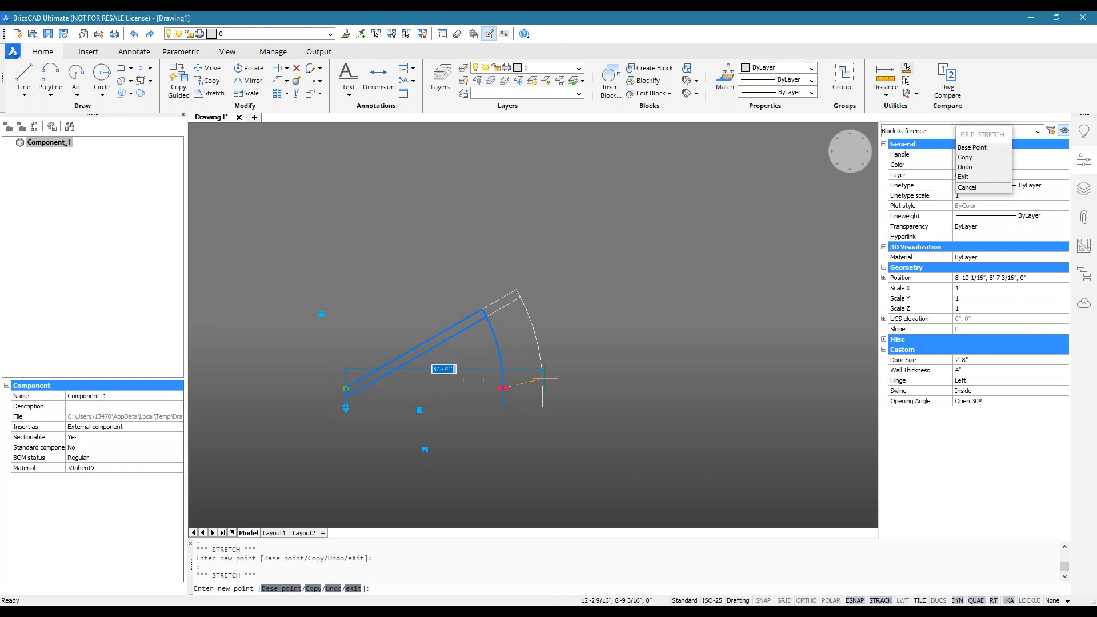
click(539, 382)
Stretch the dynamic door block through the 3' and 3'-4" sizes to a final door size of 2'-4"
click(541, 387)
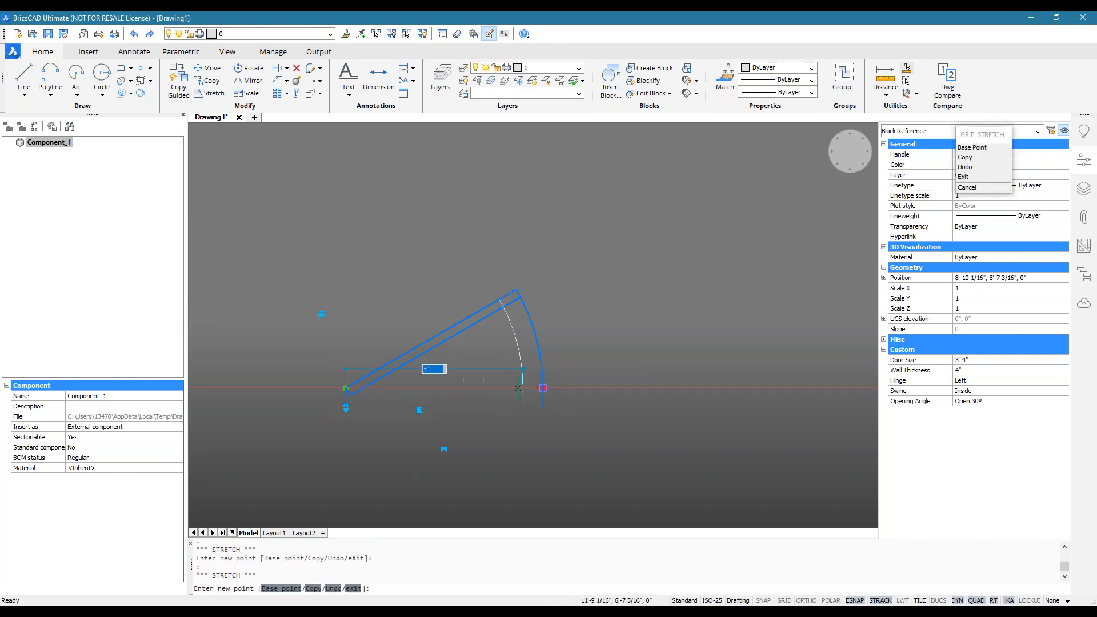
click(468, 378)
click(523, 388)
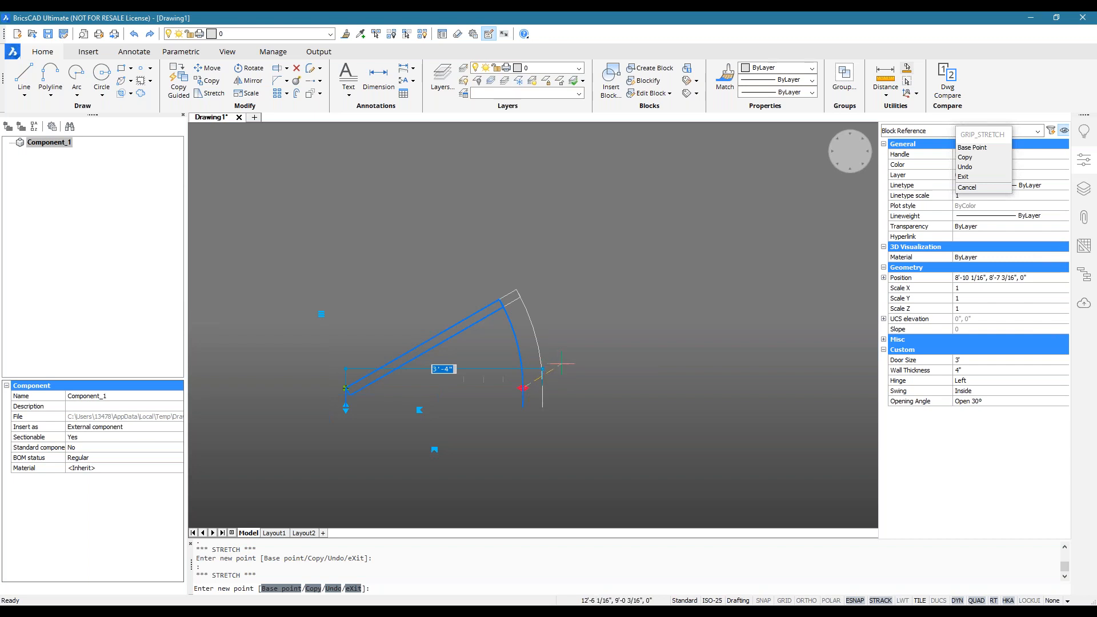
click(636, 334)
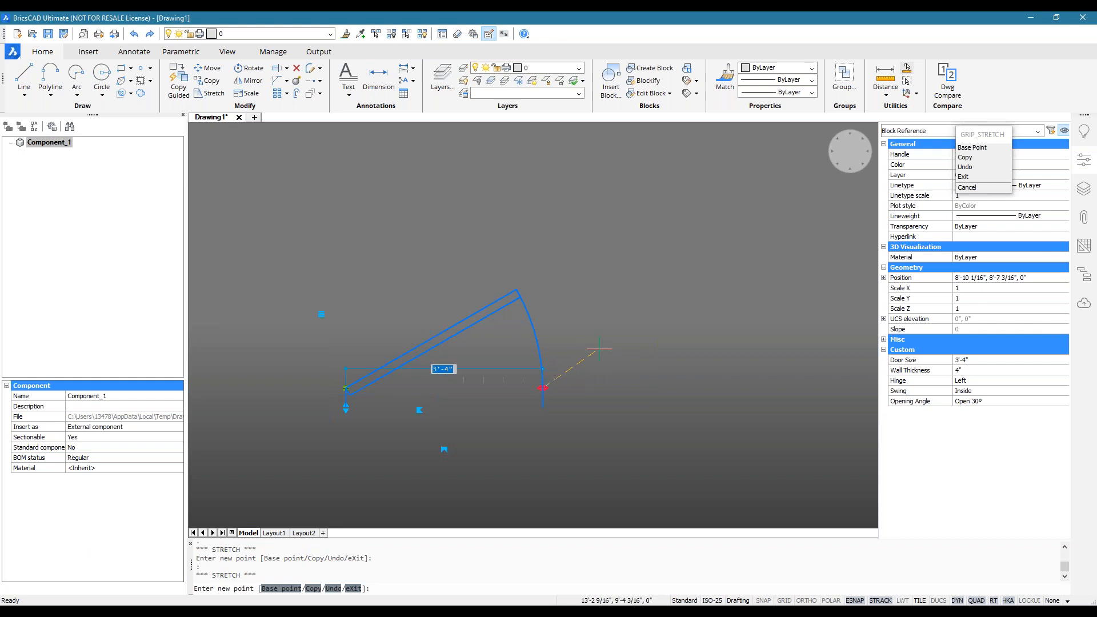
click(485, 388)
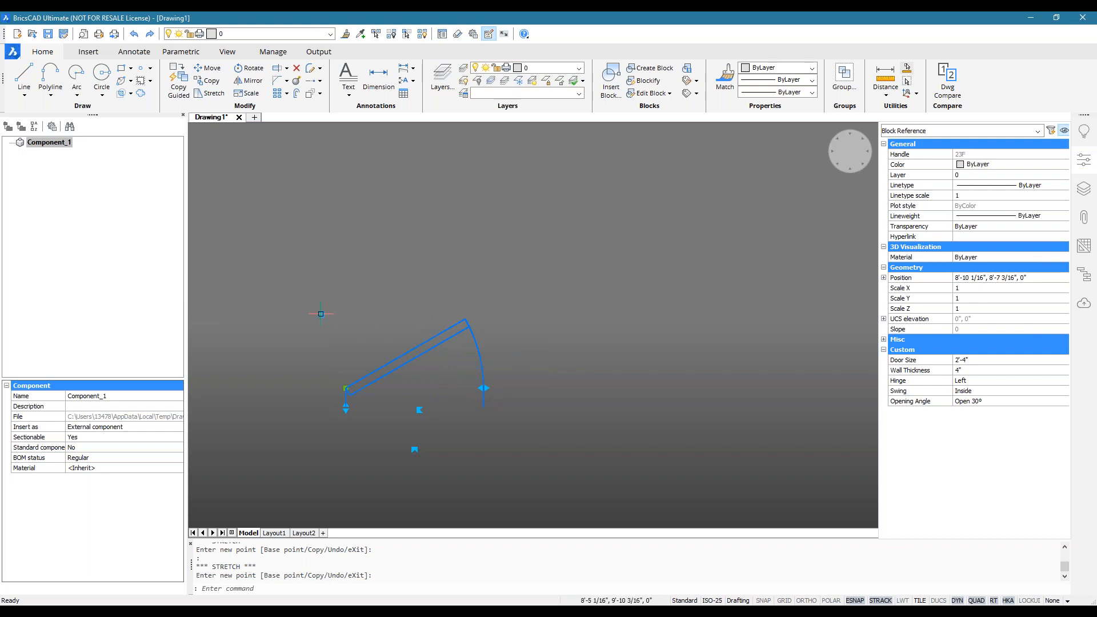
Switch the door block's opening angle to Open 45º and on to Open 60º
click(321, 314)
click(345, 334)
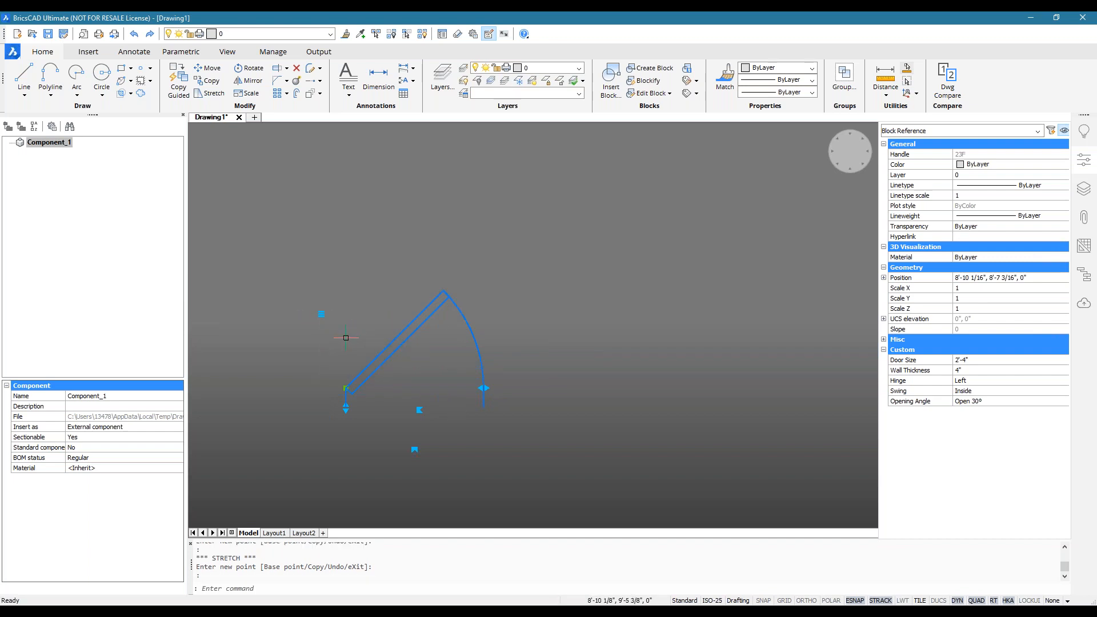
click(322, 314)
click(346, 347)
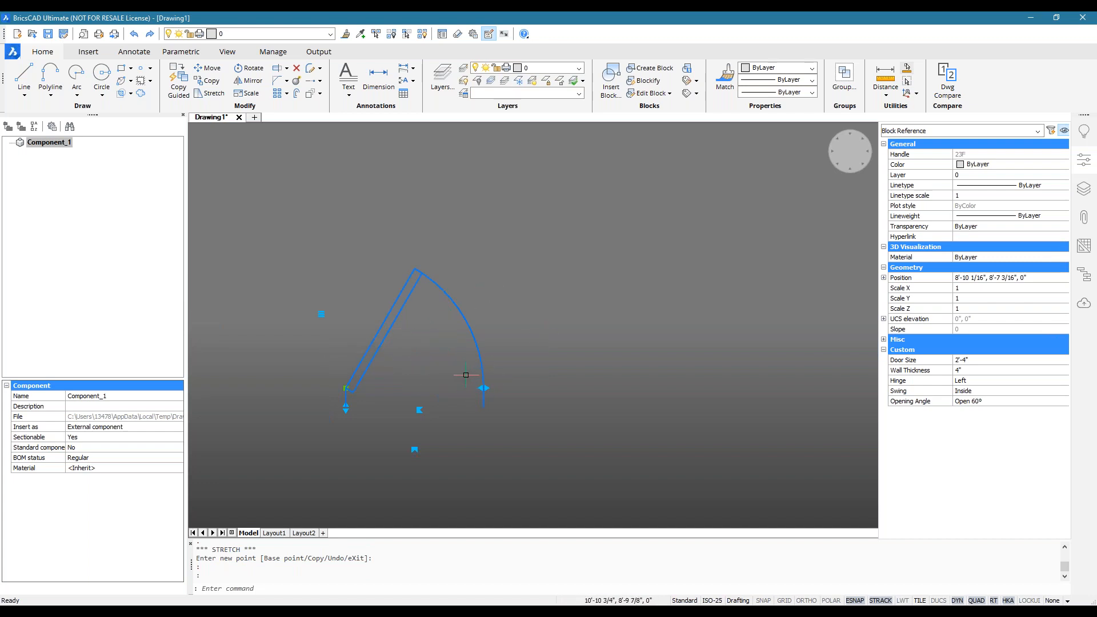
Examine the preset opening angles offered for the door block without changing the current one
click(321, 313)
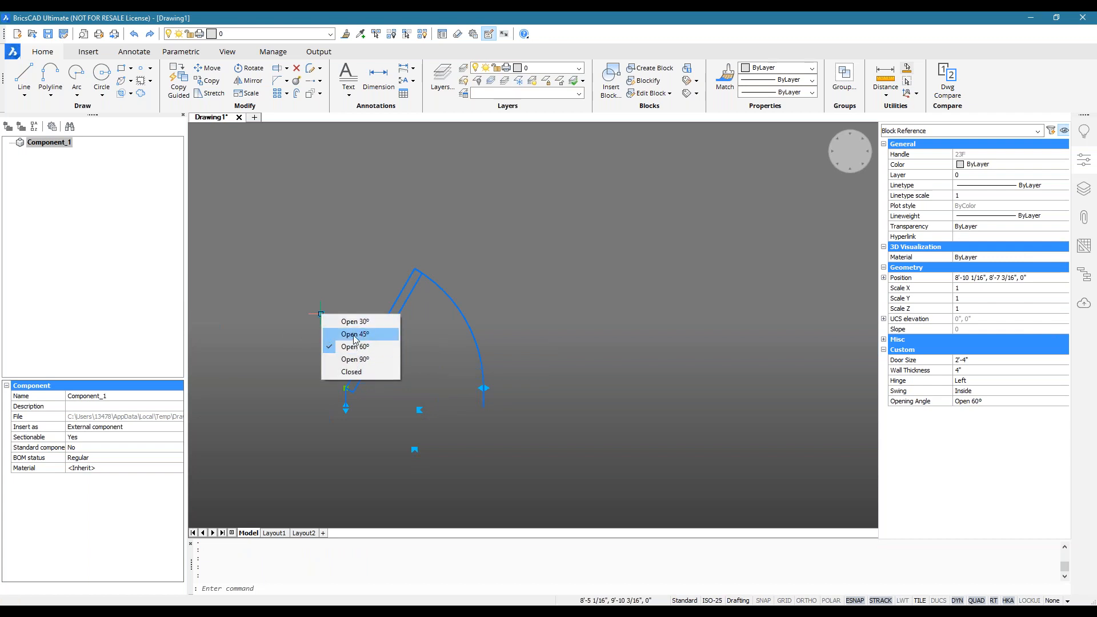
click(321, 314)
key(Escape)
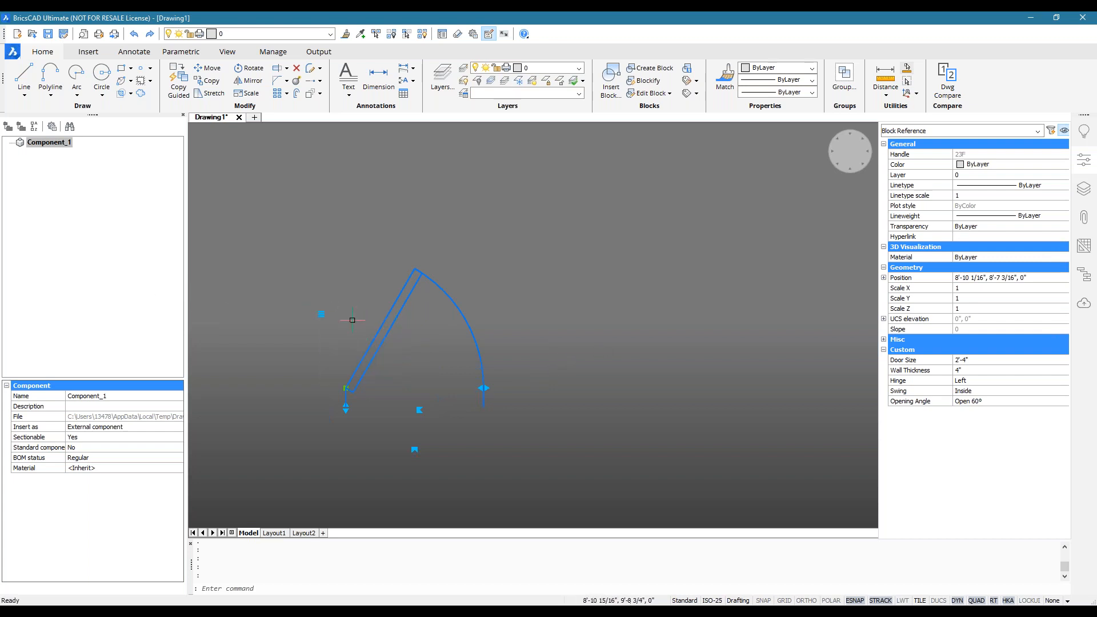
click(321, 313)
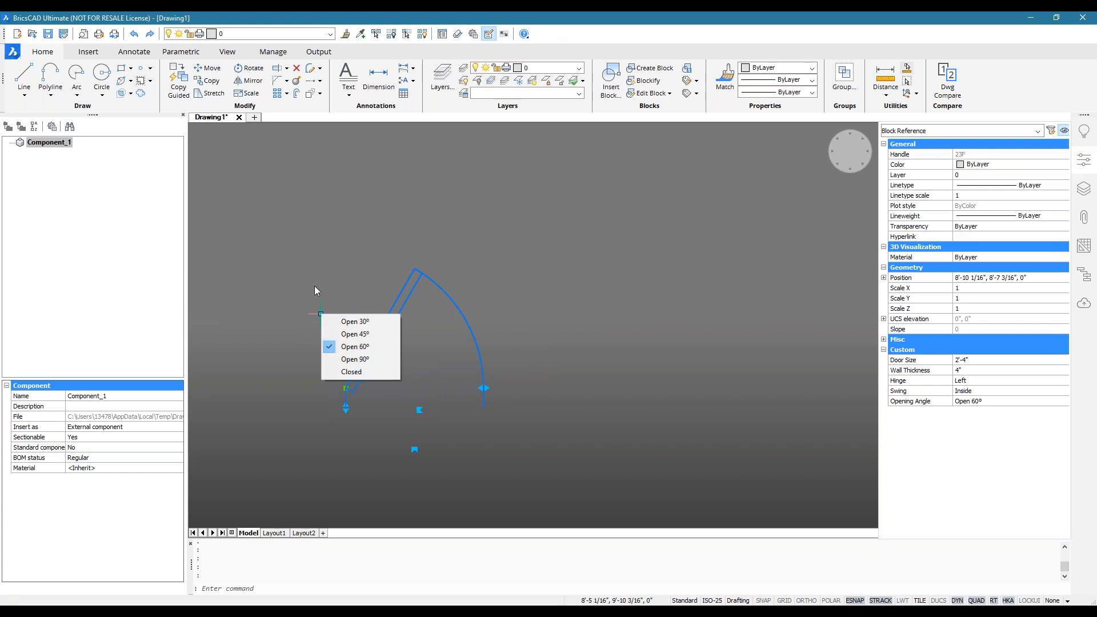
key(Escape)
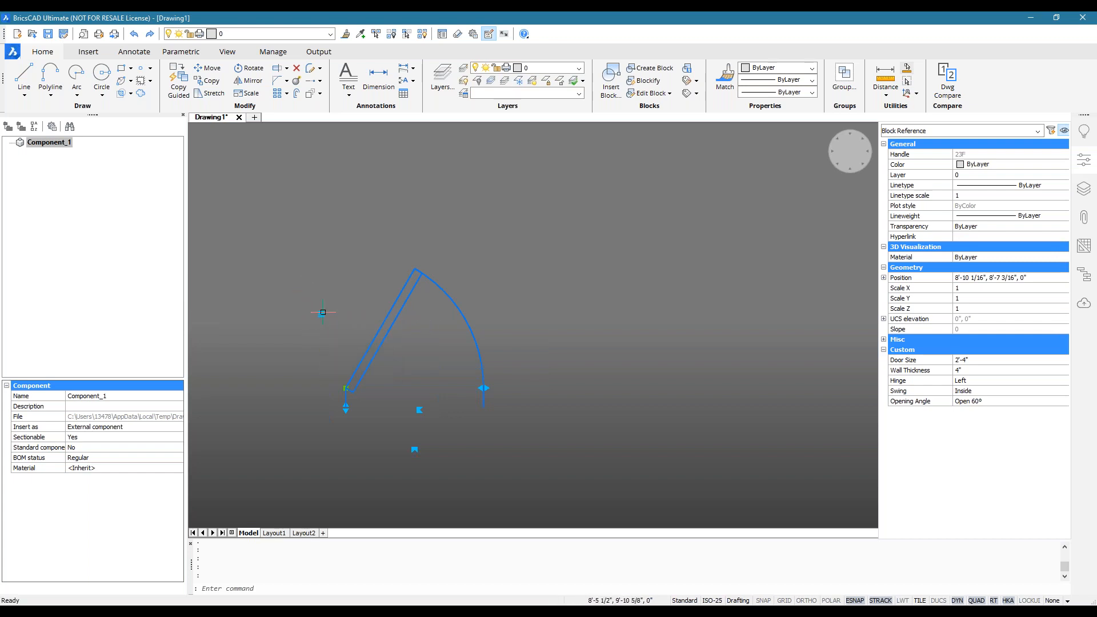
Switch the door block's opening angle to Open 90º and on to Open 30º, and clear the selection
click(322, 313)
click(357, 358)
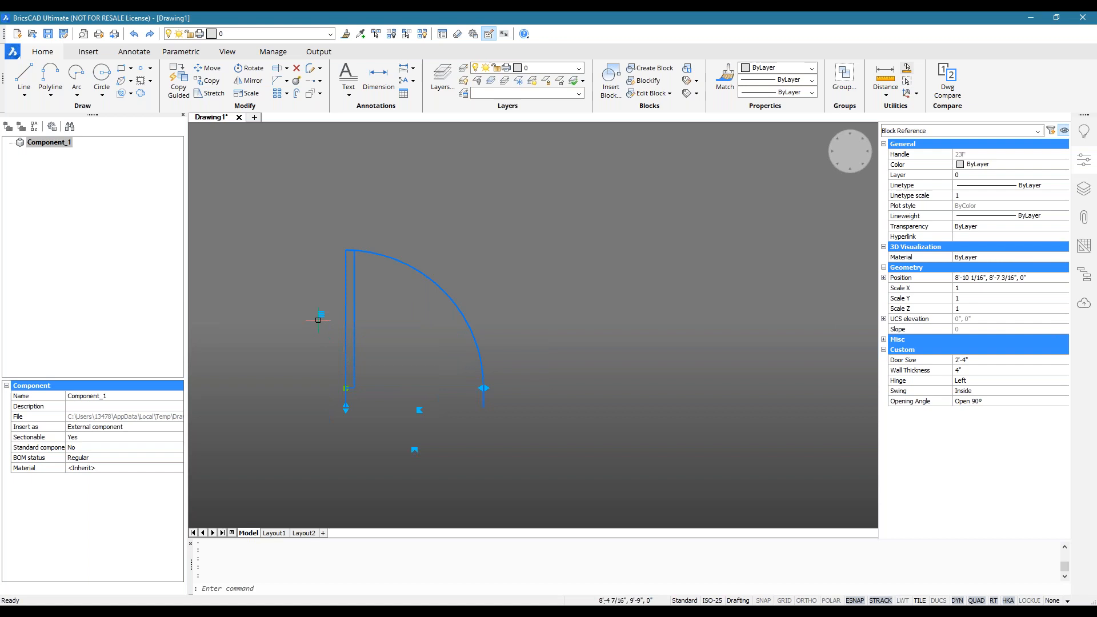
click(323, 312)
click(323, 312)
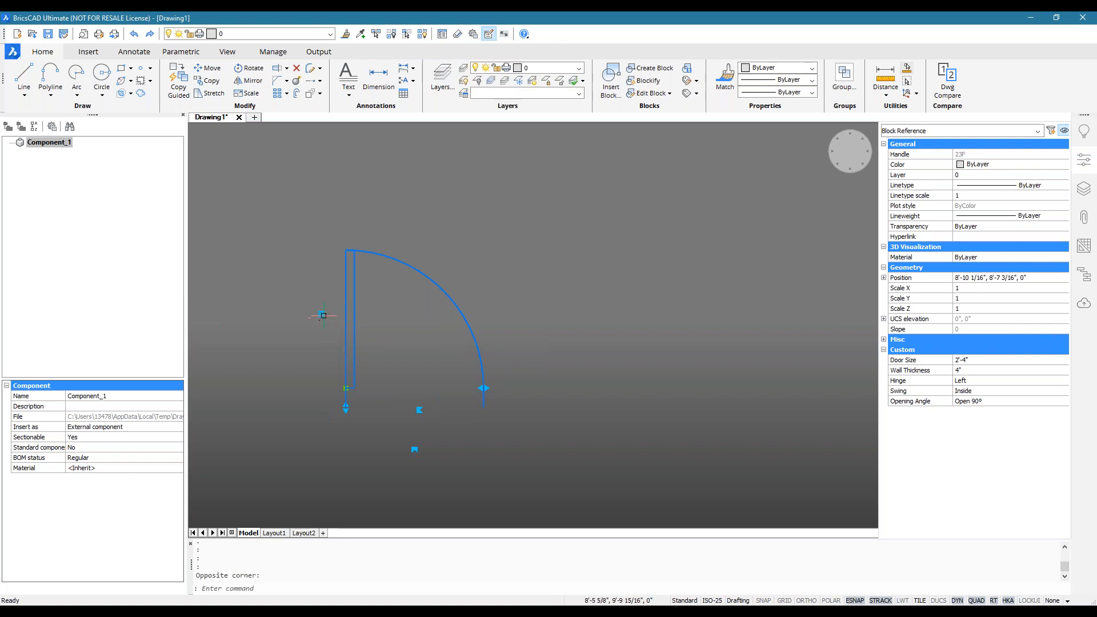
click(321, 314)
click(349, 321)
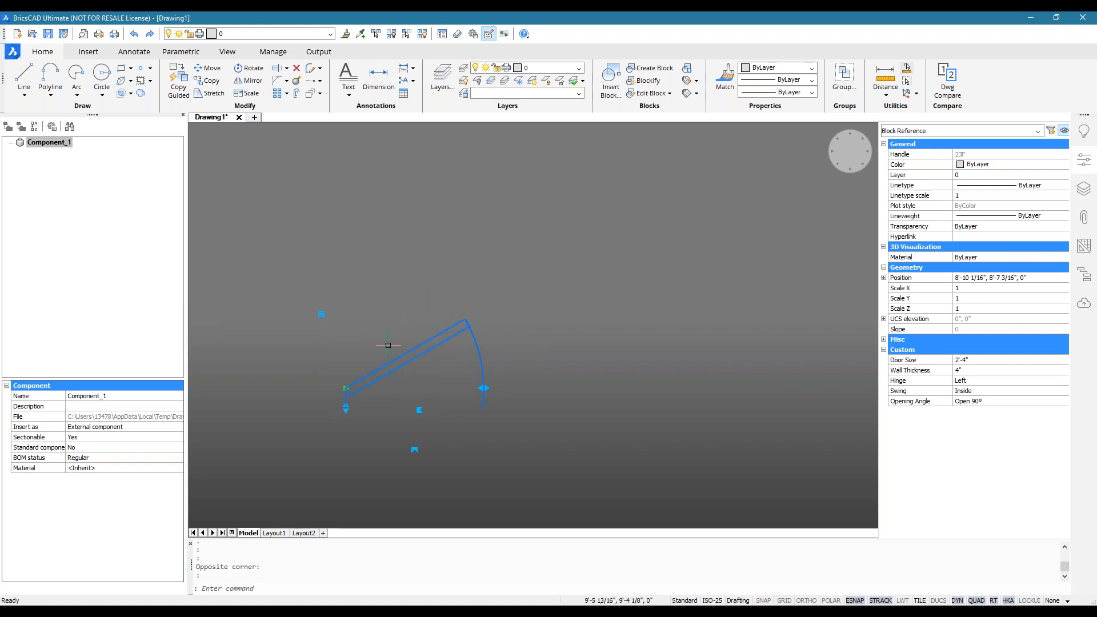
key(Escape)
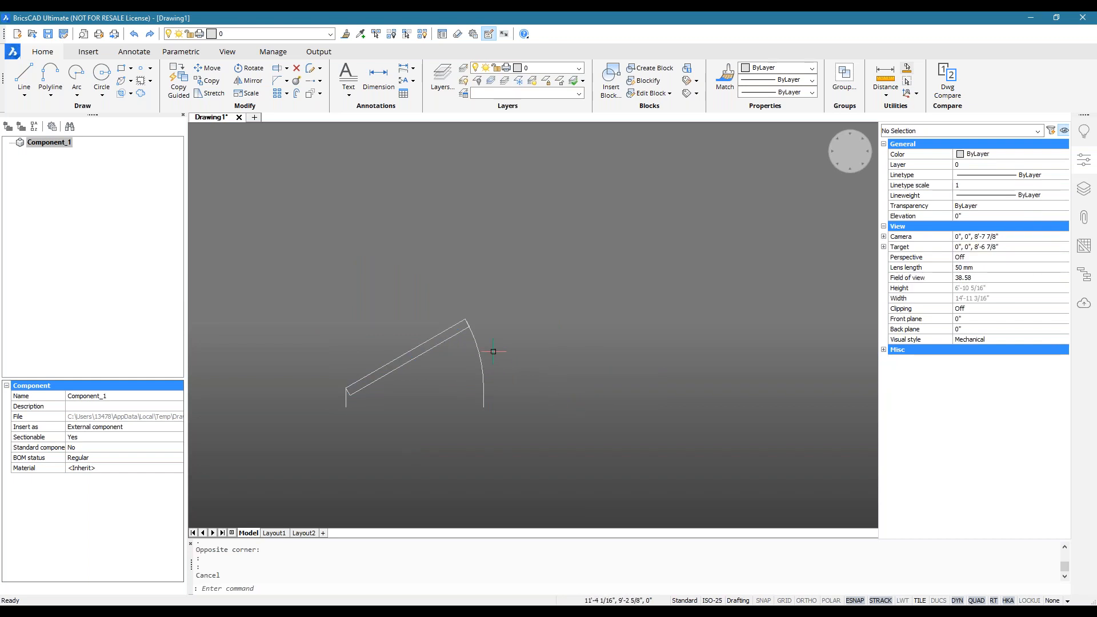
Insert the Door-Parametric drawing from the Desktop with BMINSERT, placing it to the right of the existing door
text(BMINSERT)
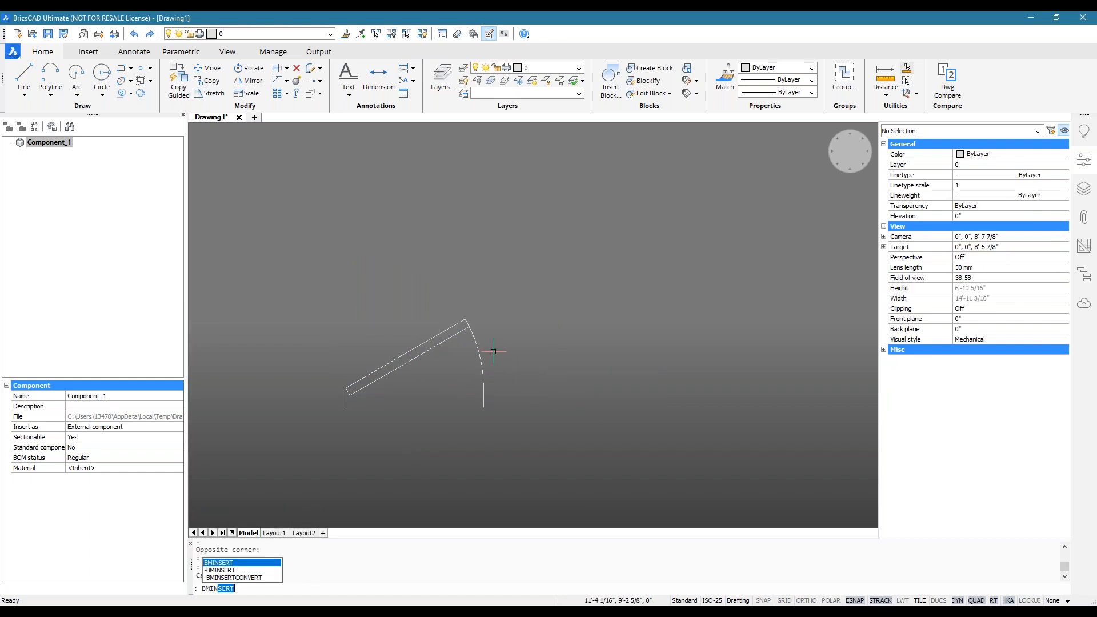
key(Return)
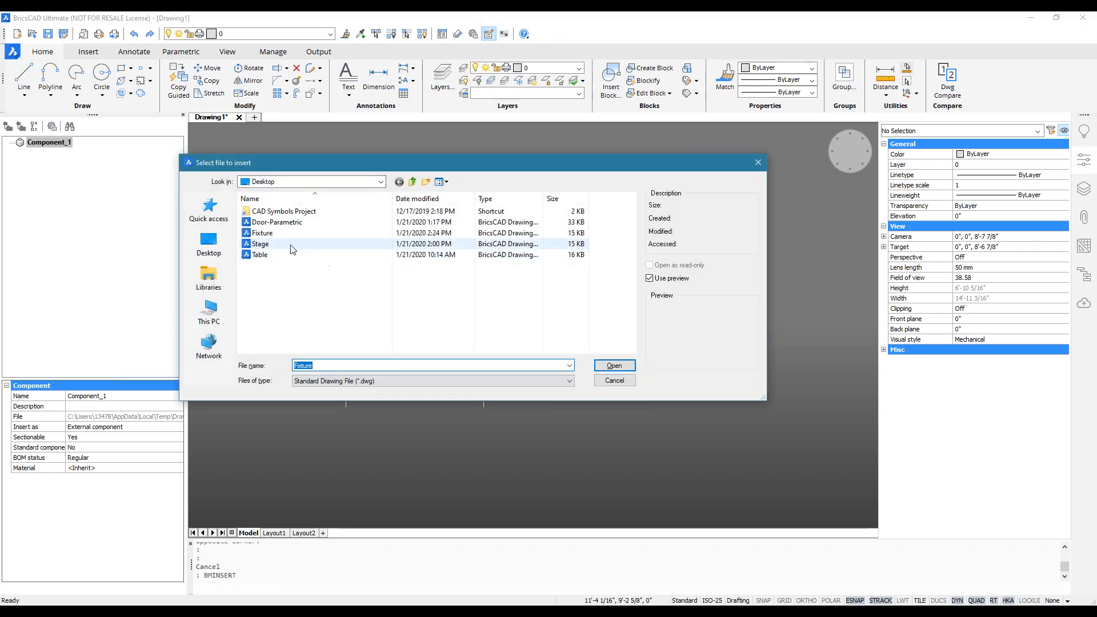
double_click(297, 223)
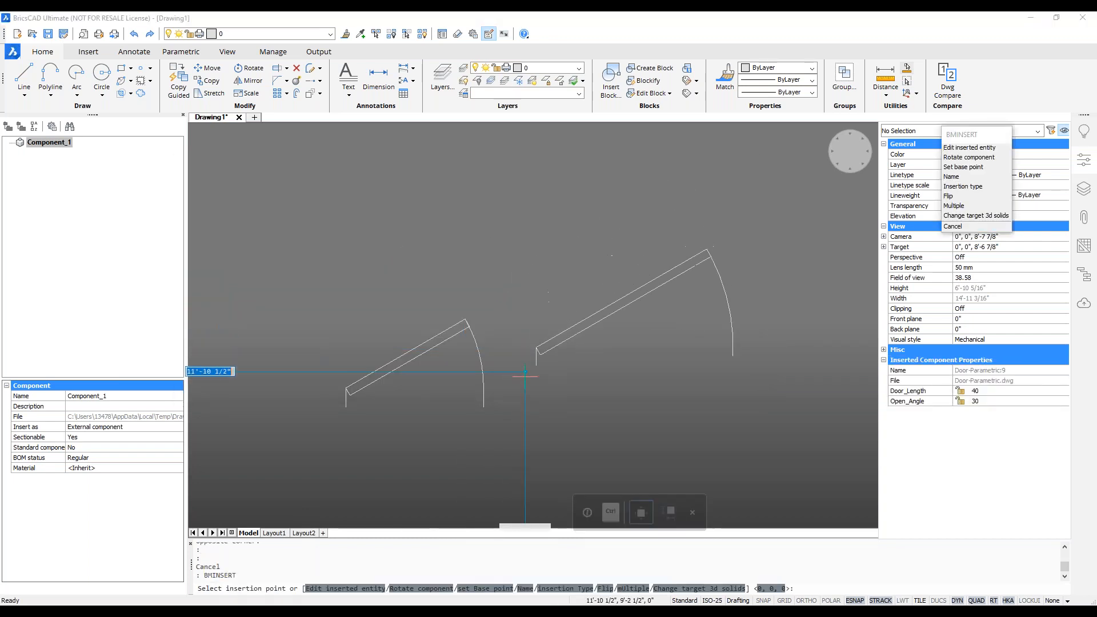
click(530, 398)
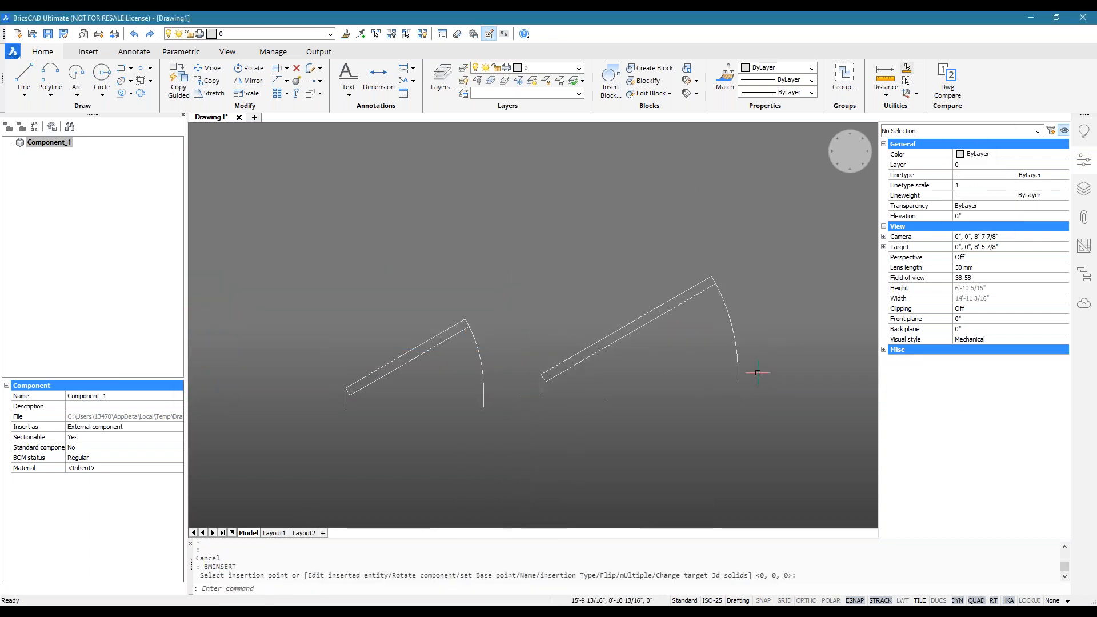
Select the inserted parametric door and set its Door_Length parameter to 15
click(726, 307)
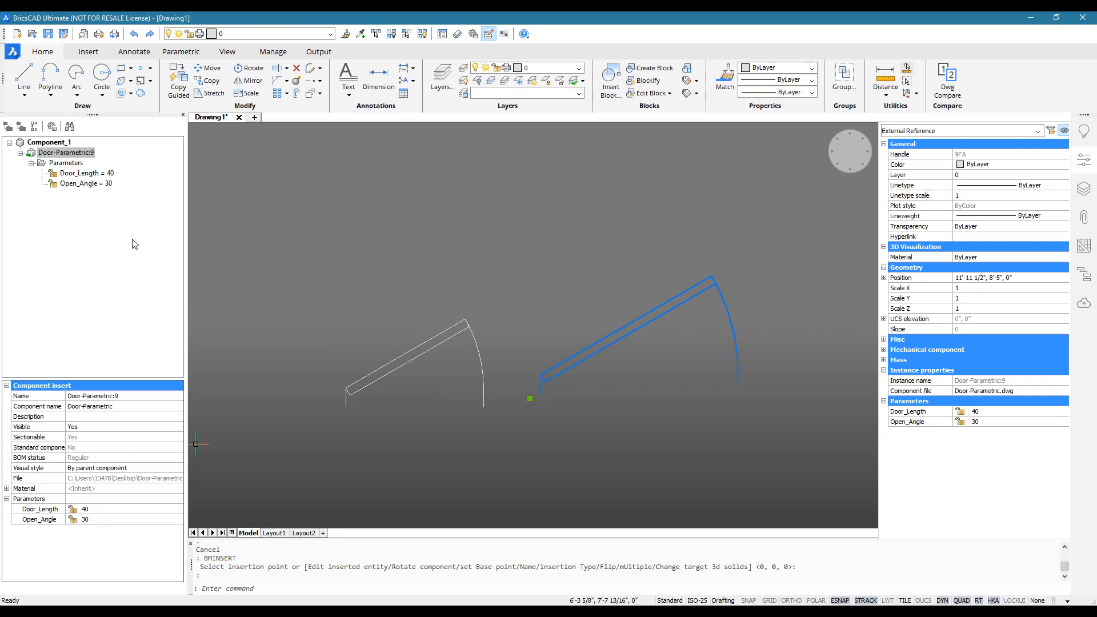
click(110, 174)
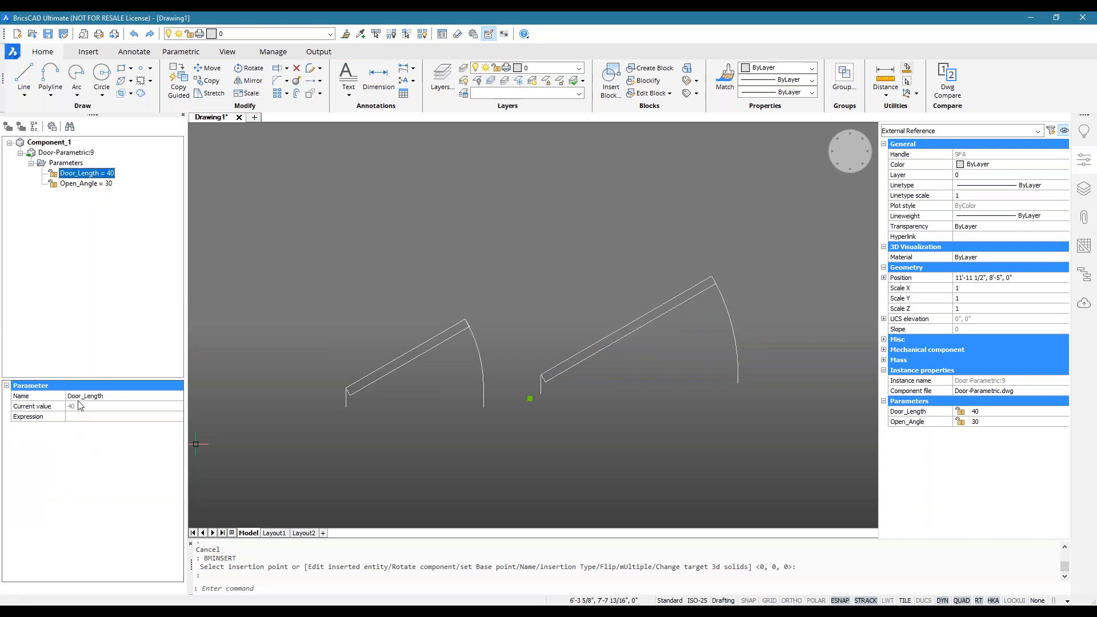
click(619, 331)
click(614, 333)
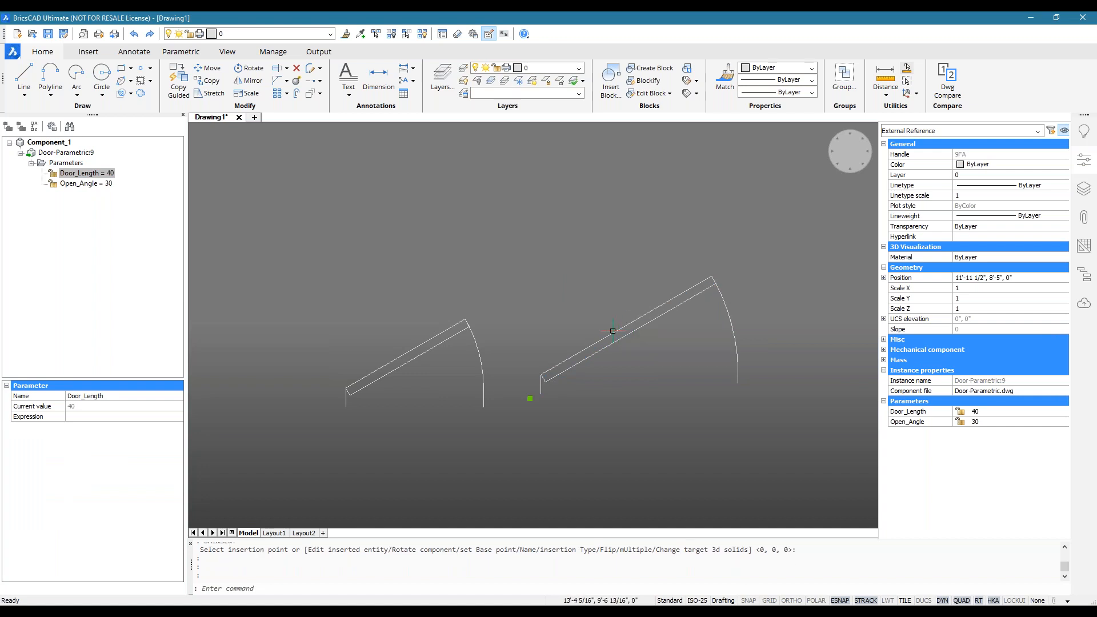
key(Escape)
click(610, 335)
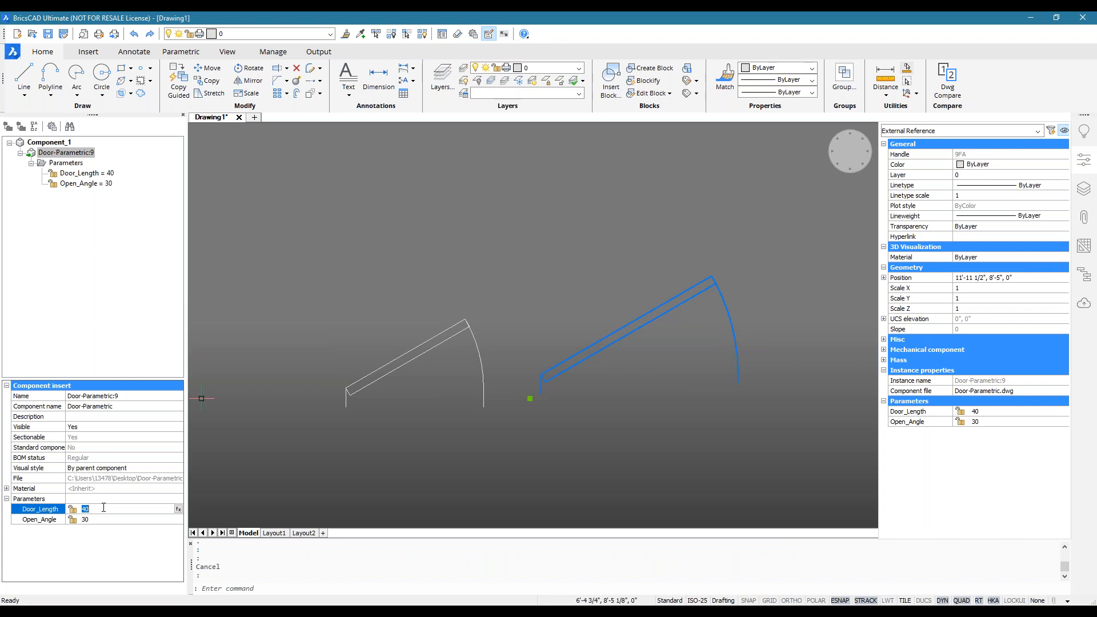
text(15)
key(Return)
scroll(647, 338, up, 2)
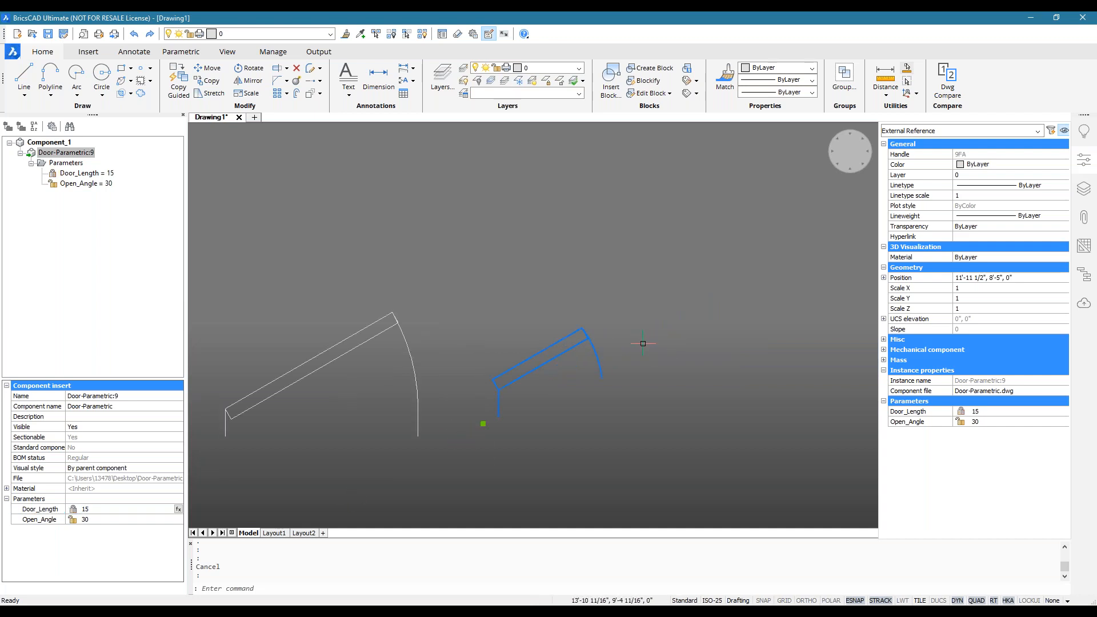
Set the parametric door's Door_Length to 40 and undo the recent length changes
click(99, 508)
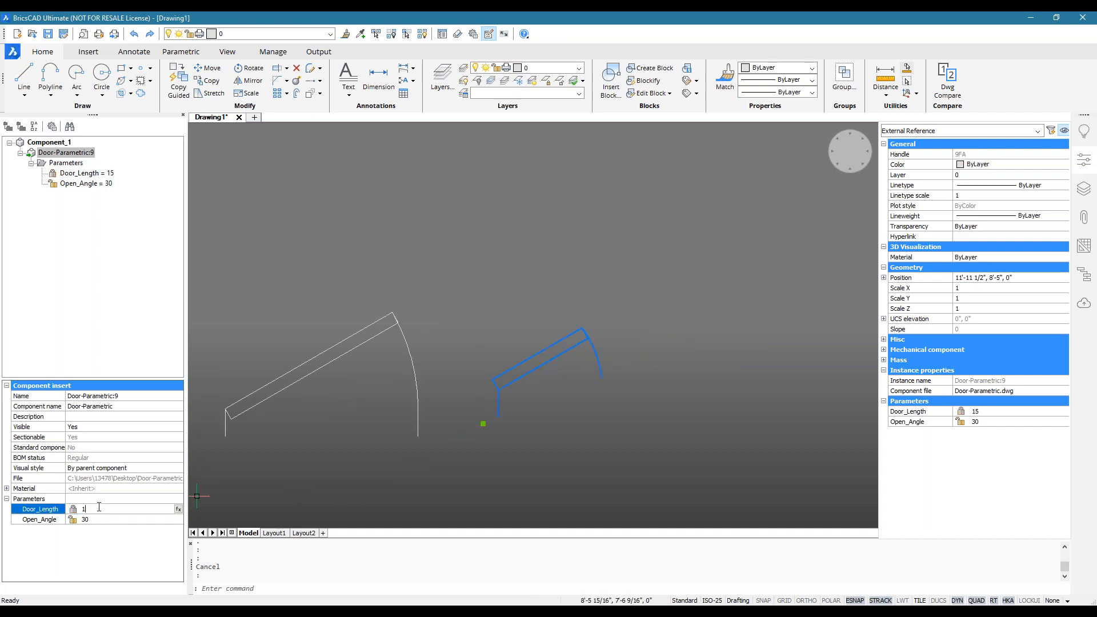
key(Return)
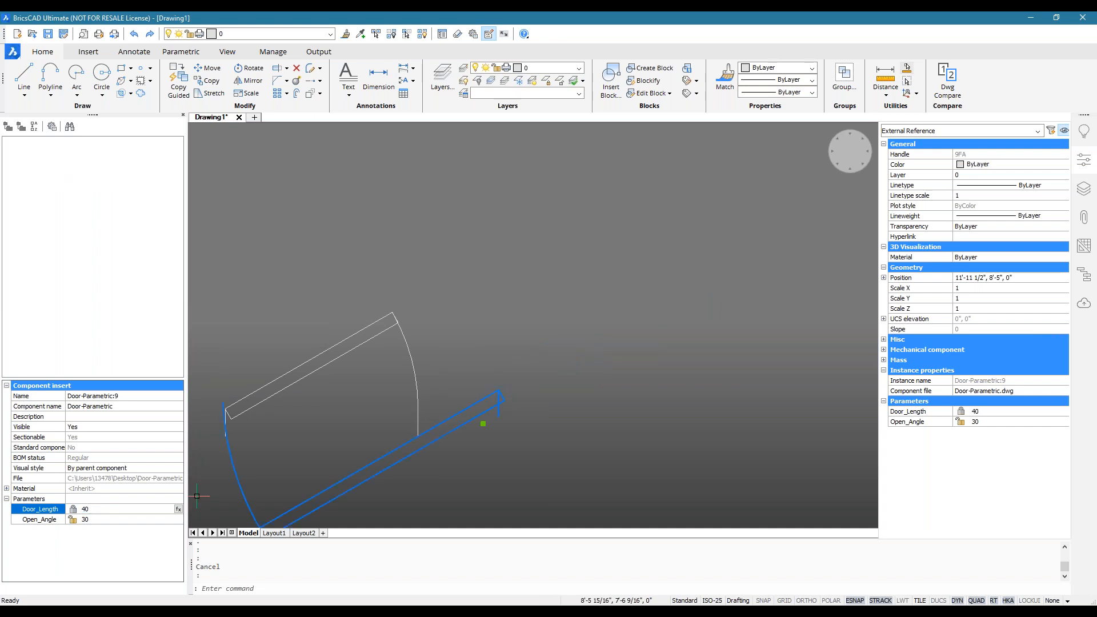
key(ctrl+z)
key(ctrl+z)
key(ctrl+z)
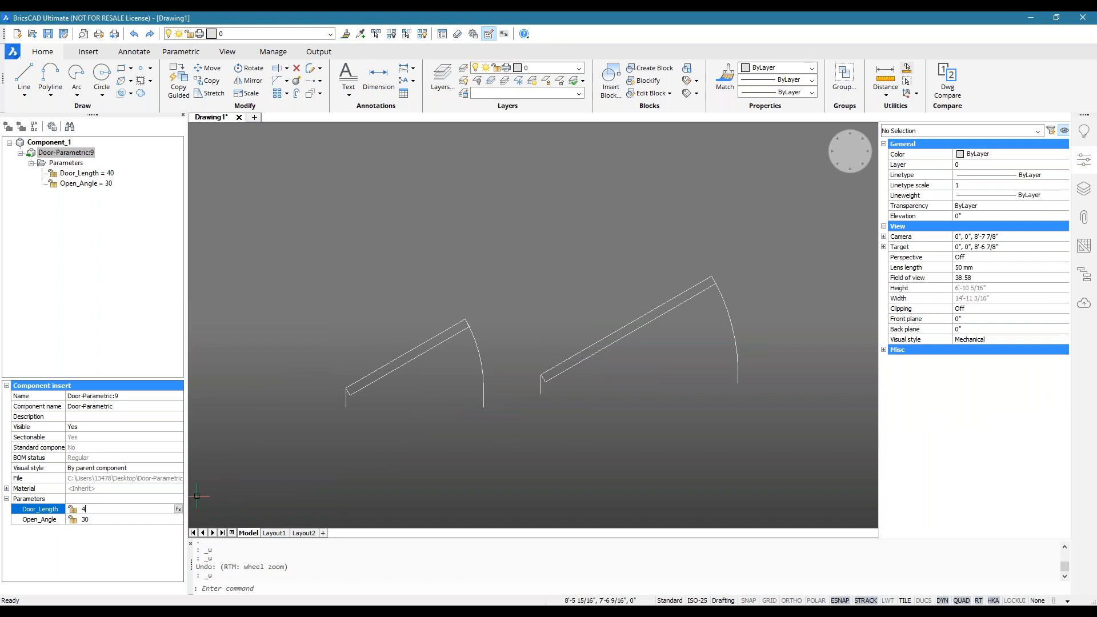
Set the parametric door's Door_Length to 45 and change it to 42.124
text(45)
key(Return)
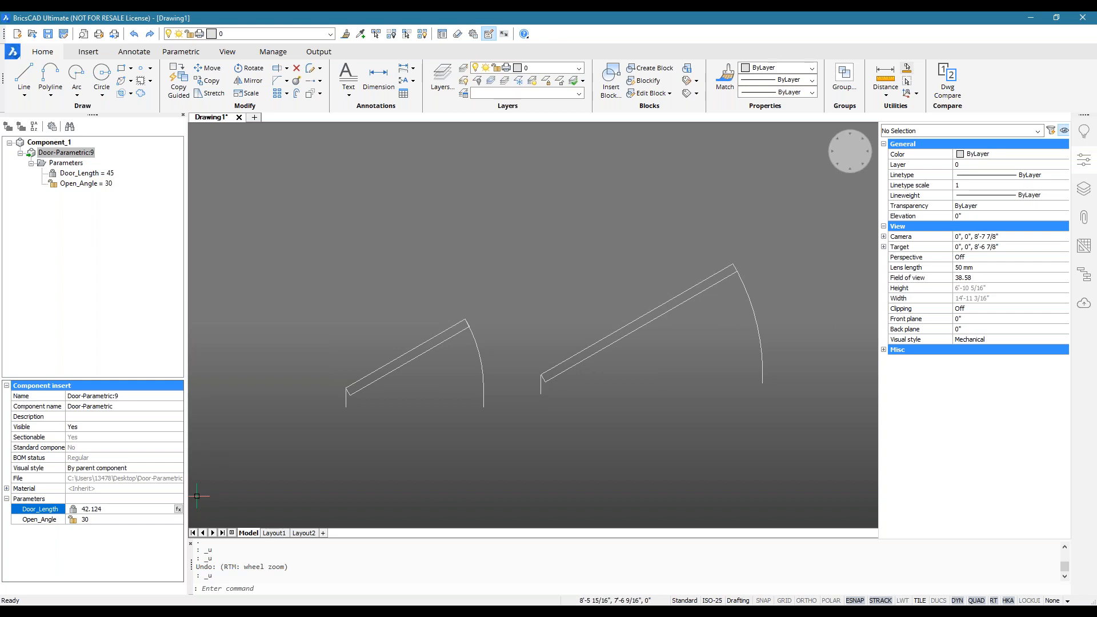
text(42.124)
key(Return)
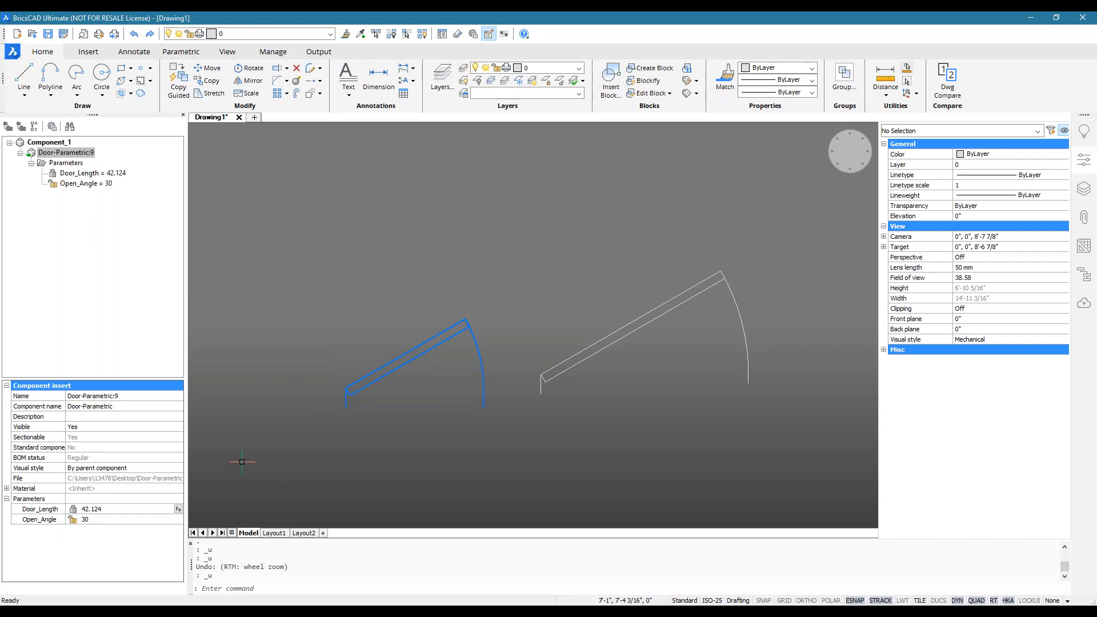
Try Open_Angle values of 45 and 55 on the parametric door
click(120, 520)
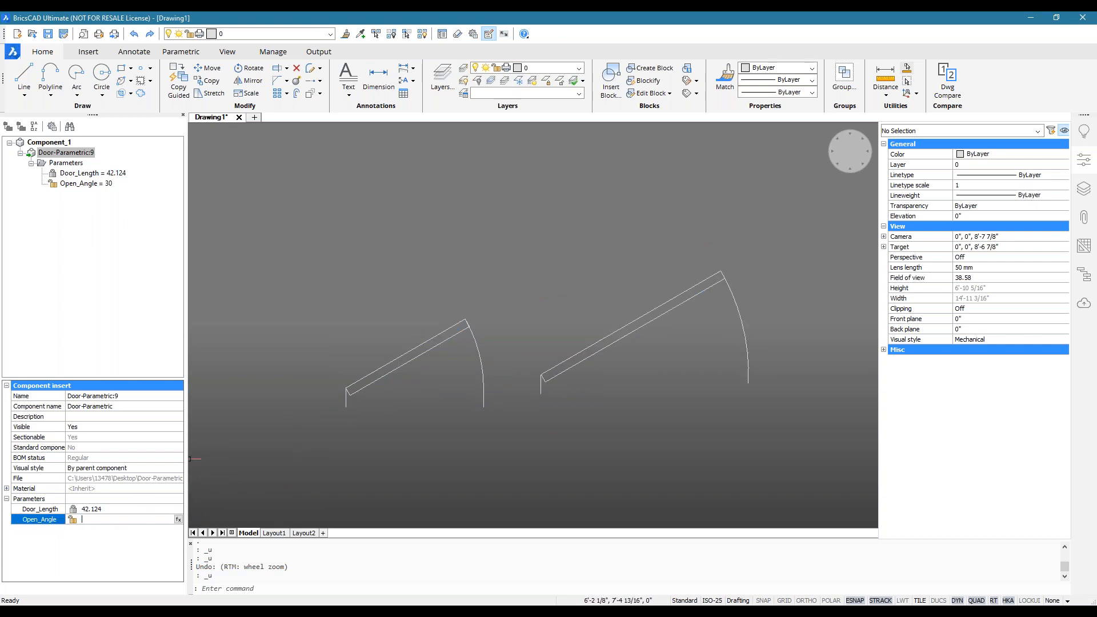
text(45)
key(Return)
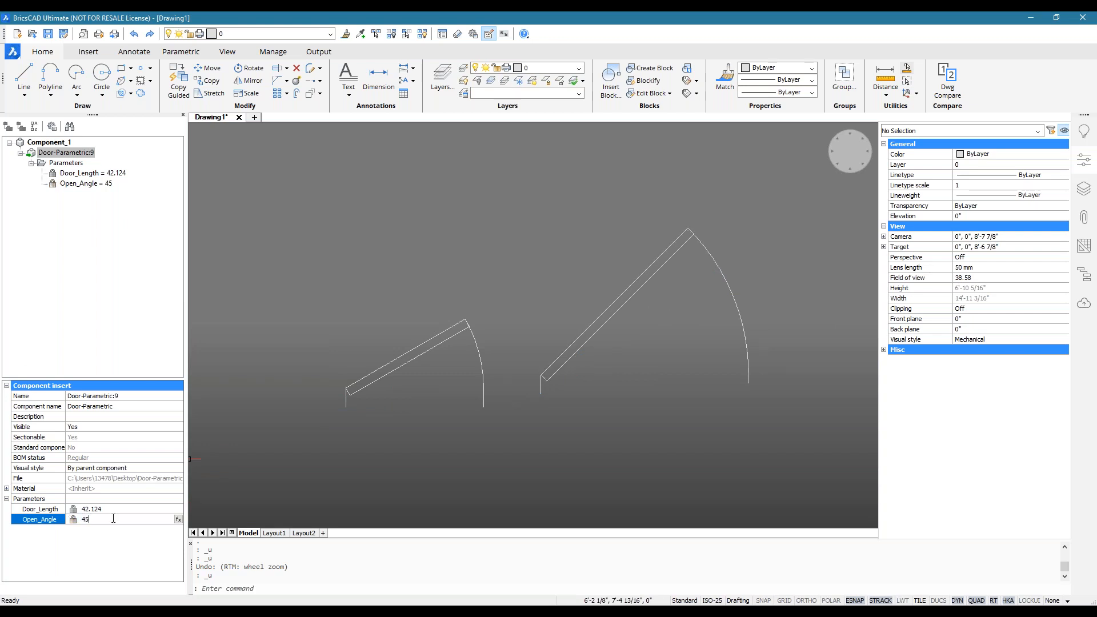
text(55)
key(Return)
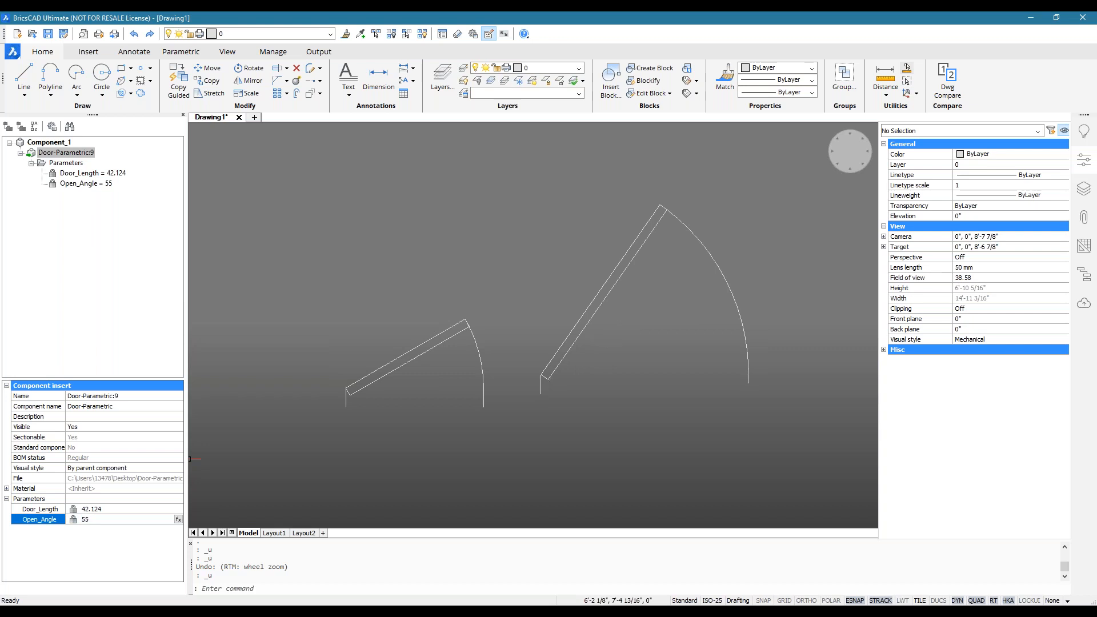
Set the parametric door's Open_Angle to 67.5
click(80, 479)
click(128, 521)
key(Return)
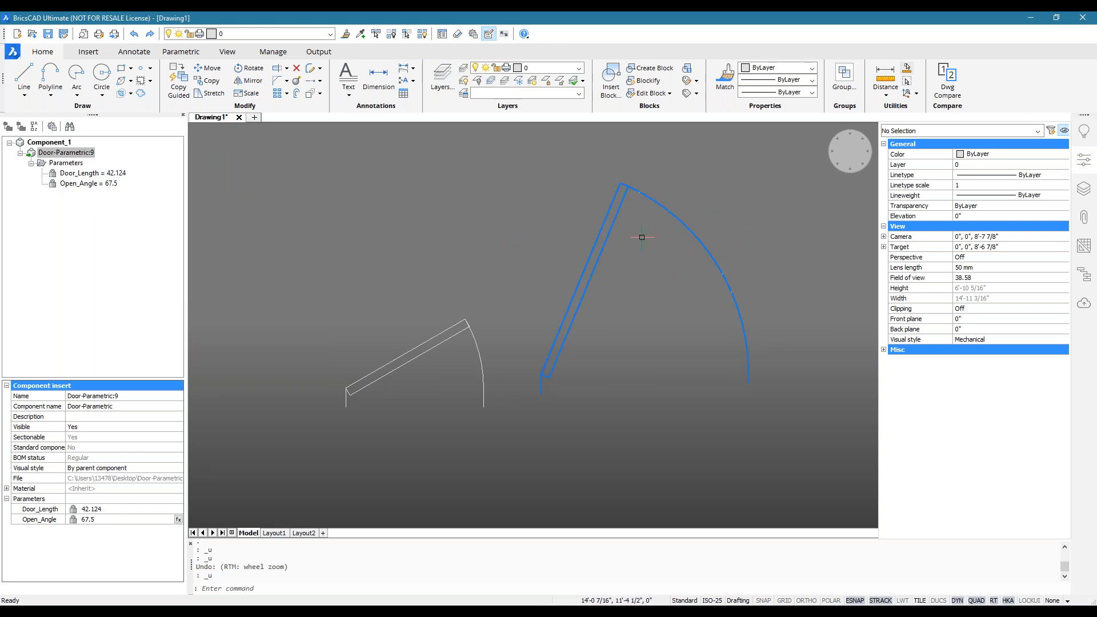
Link the parametric door's Door_Length and Open_Angle to matching parameters in the main drawing
mouse_move(646, 205)
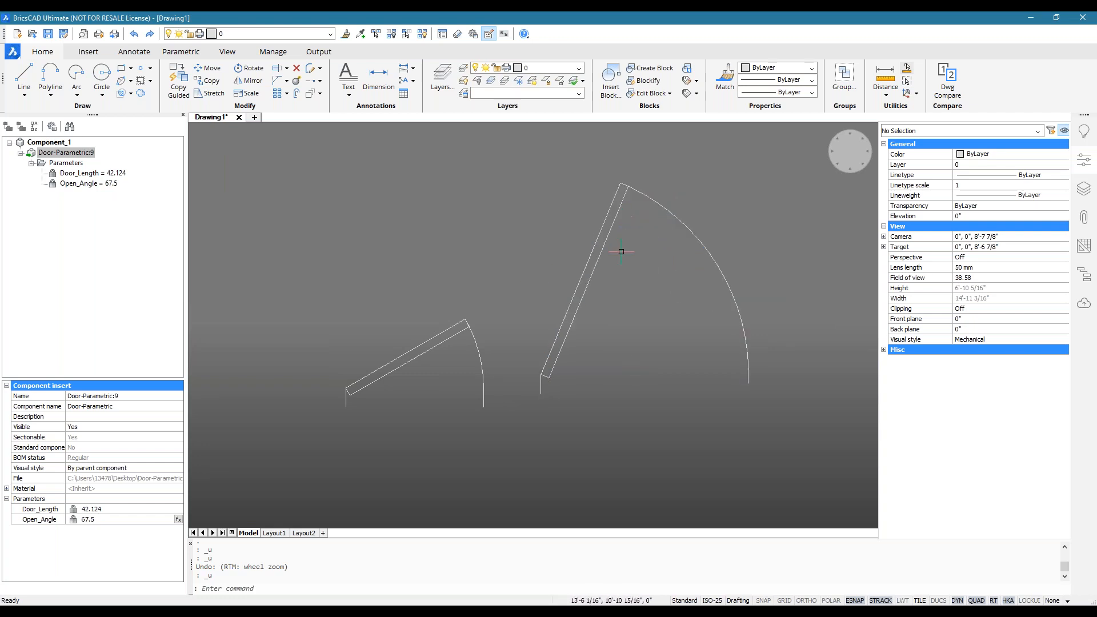
click(113, 175)
right_click(118, 174)
click(115, 248)
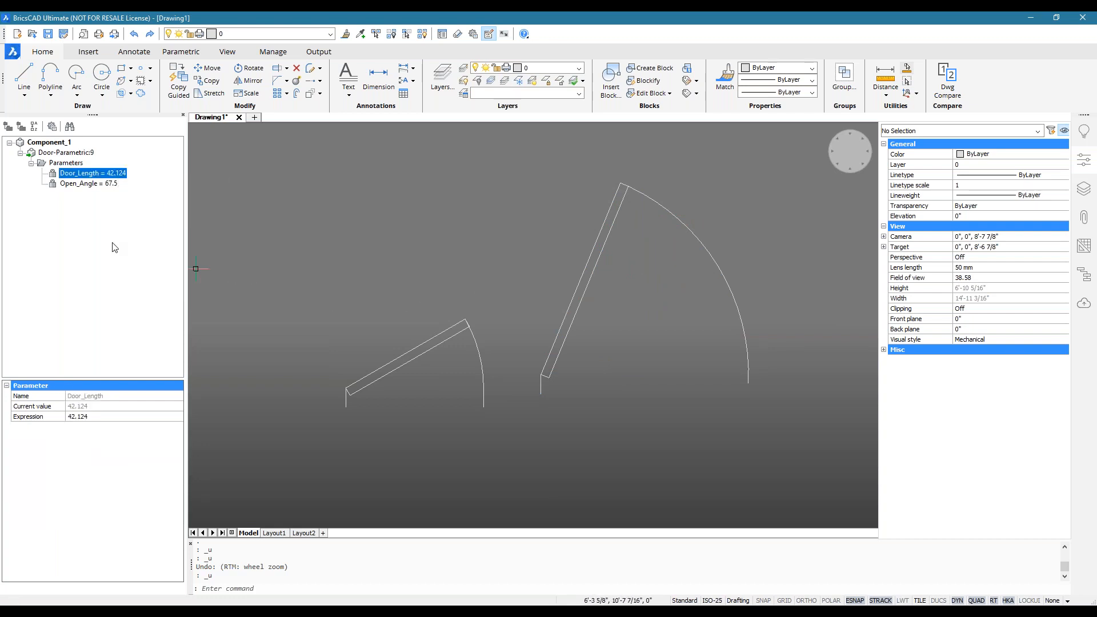
shift+click(107, 184)
right_click(106, 184)
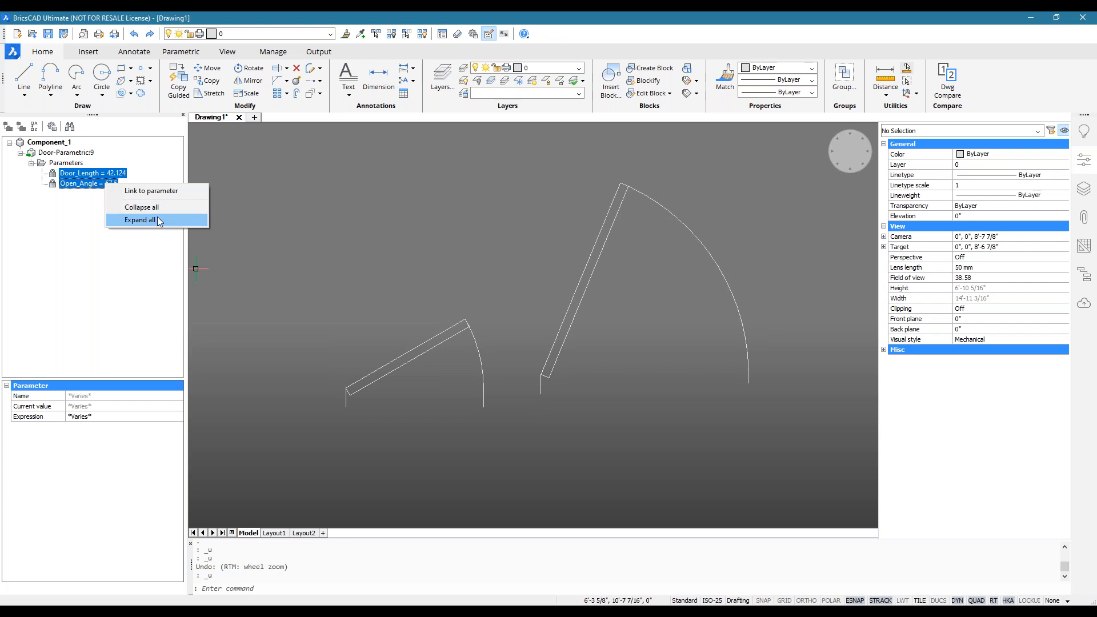
click(151, 191)
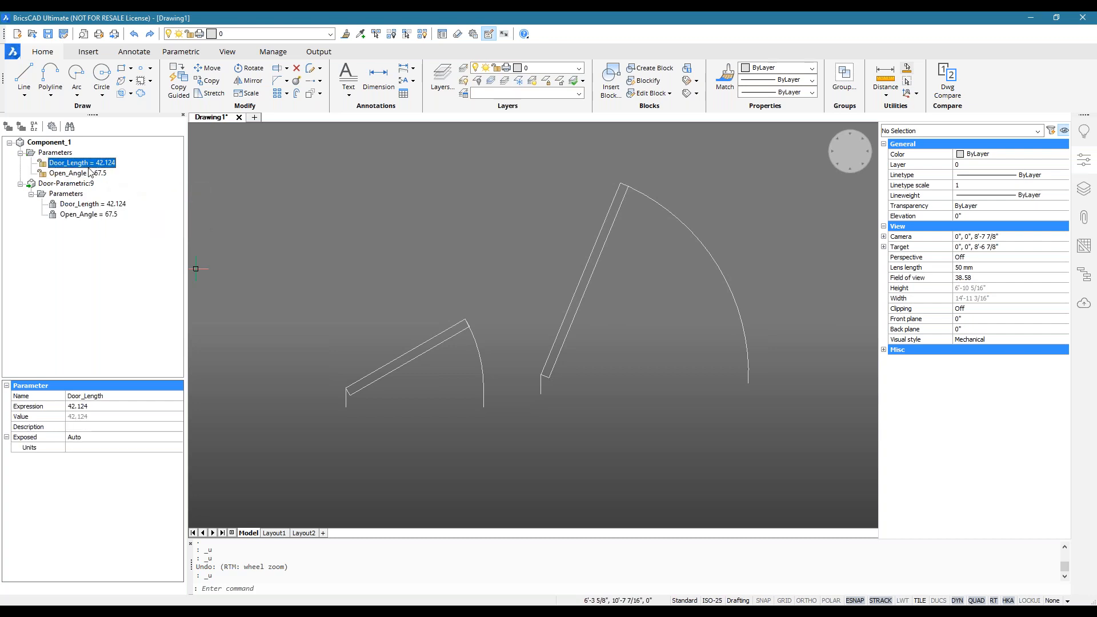
right_click(90, 177)
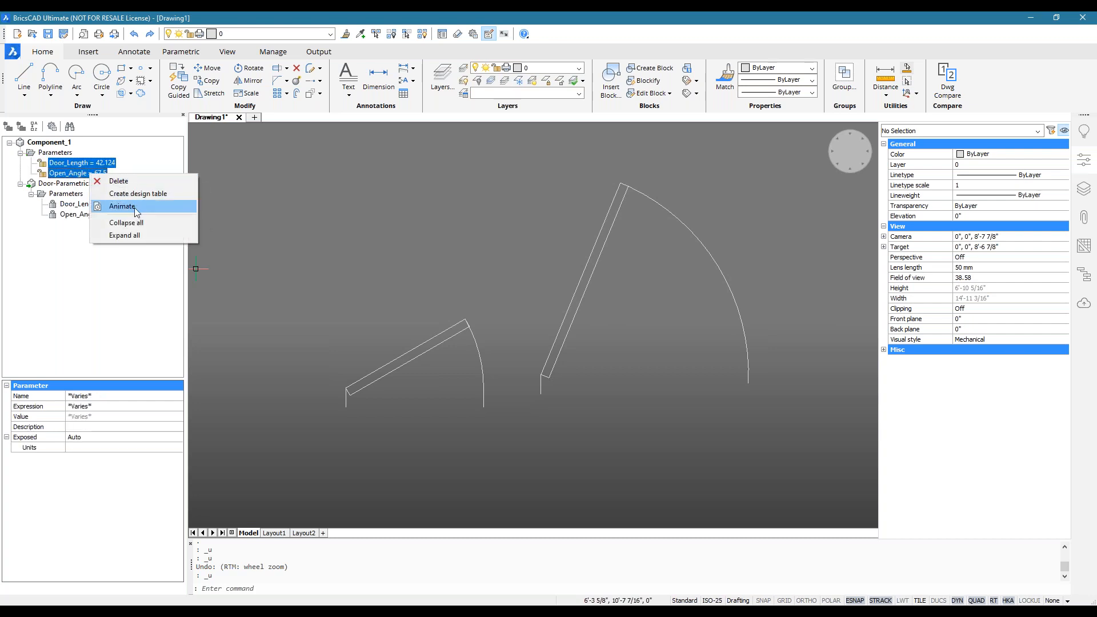
click(135, 205)
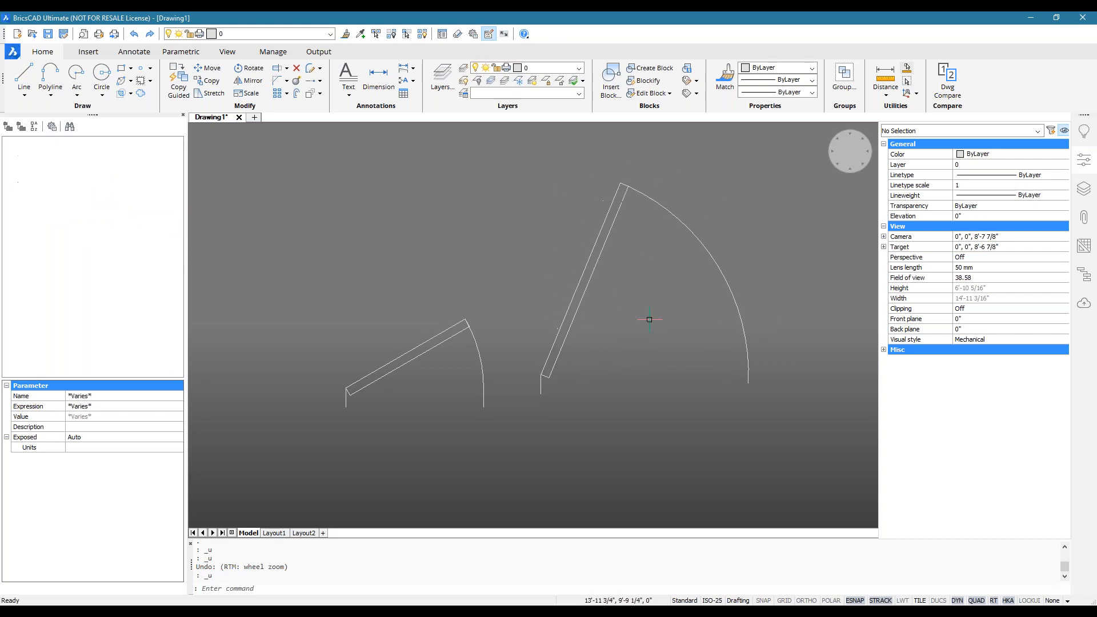
key(Escape)
click(616, 436)
click(777, 394)
Insert the Fixture drawing from the Desktop as a component in the empty area beyond the parametric door, using BMINSERT
middle_drag(819, 430, 678, 430)
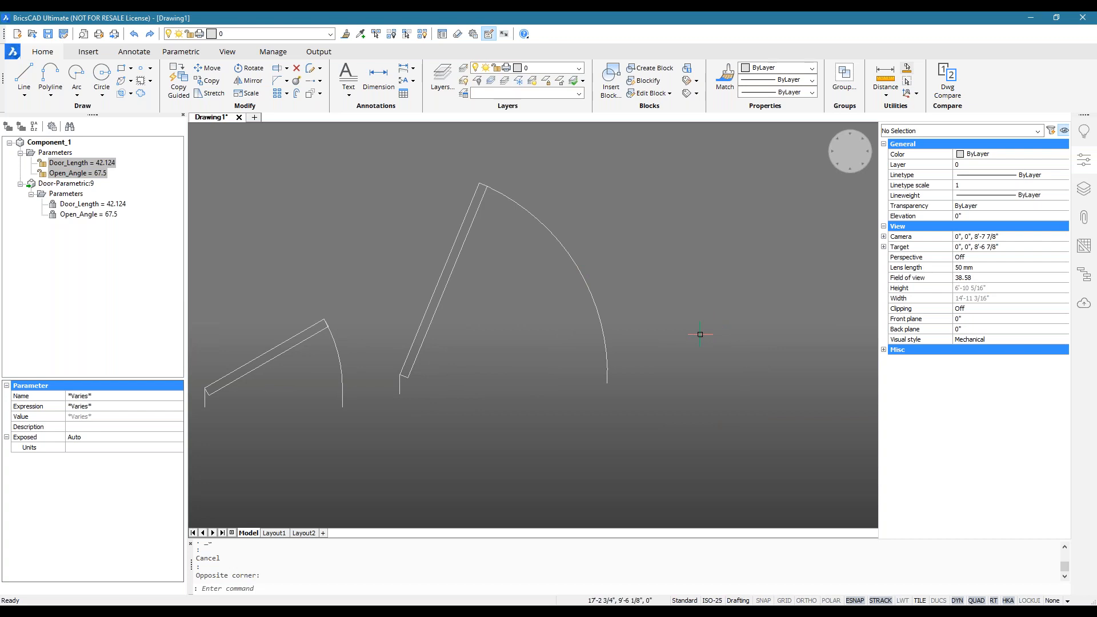
middle_drag(698, 327, 579, 366)
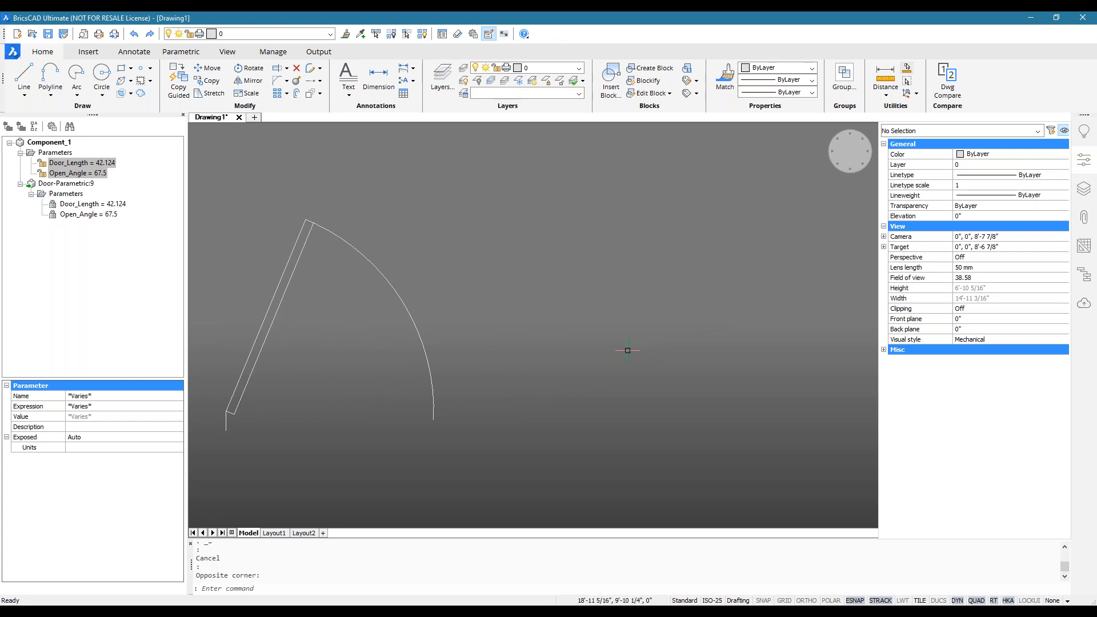
mouse_move(620, 349)
middle_down()
mouse_move(535, 391)
mouse_move(548, 367)
mouse_move(519, 367)
middle_up()
scroll(559, 362, down, 2)
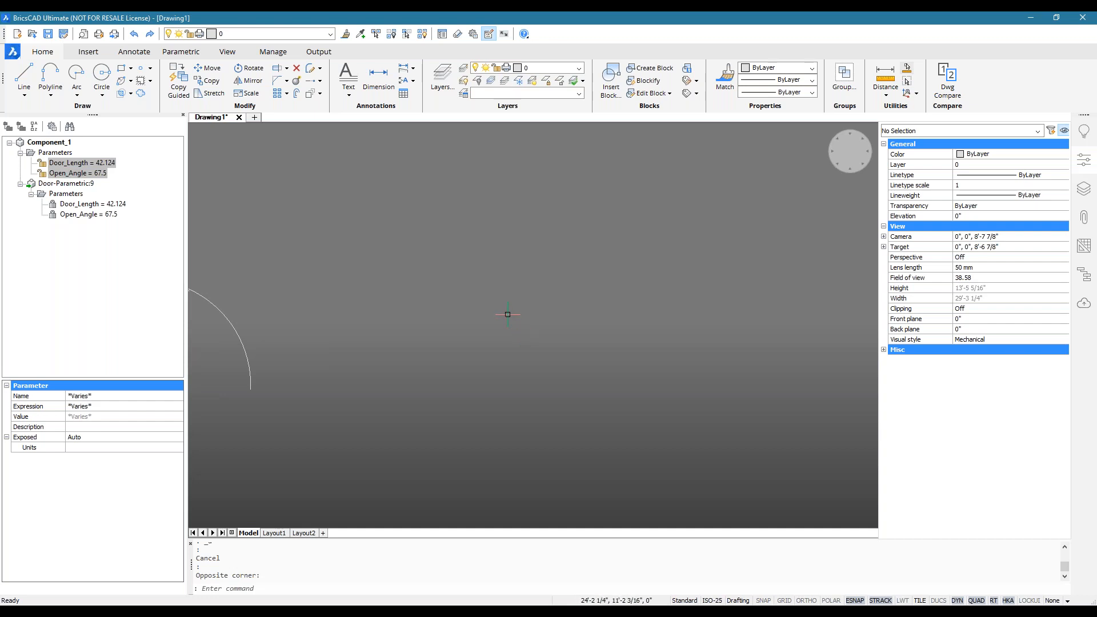
mouse_move(507, 312)
middle_down()
mouse_move(498, 336)
mouse_move(466, 314)
mouse_move(467, 324)
middle_up()
text(BMINSERT)
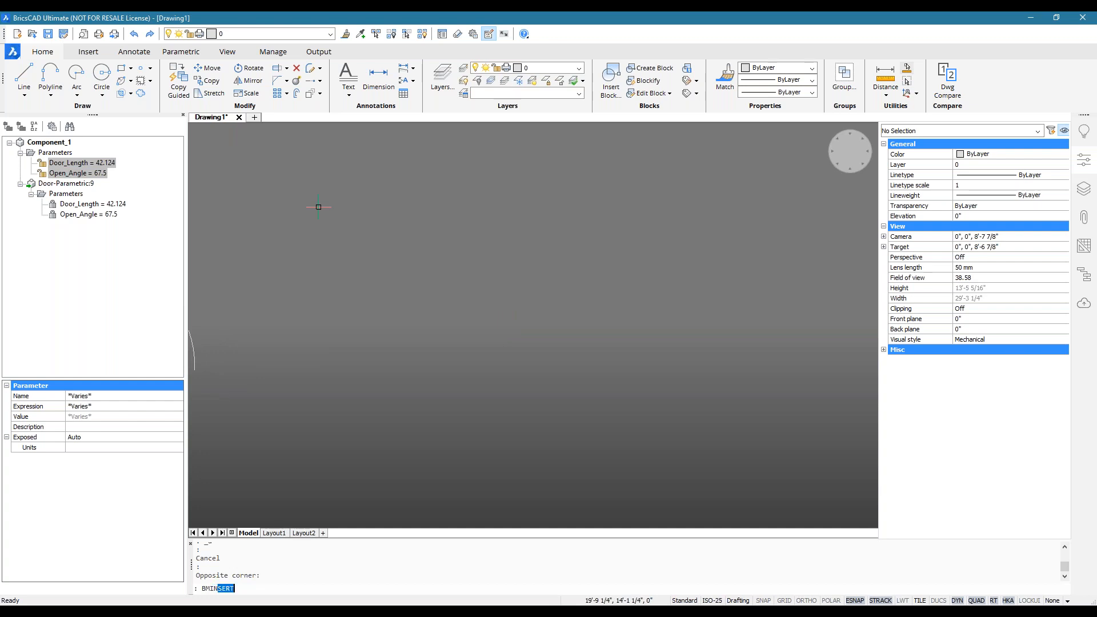
key(Return)
click(277, 235)
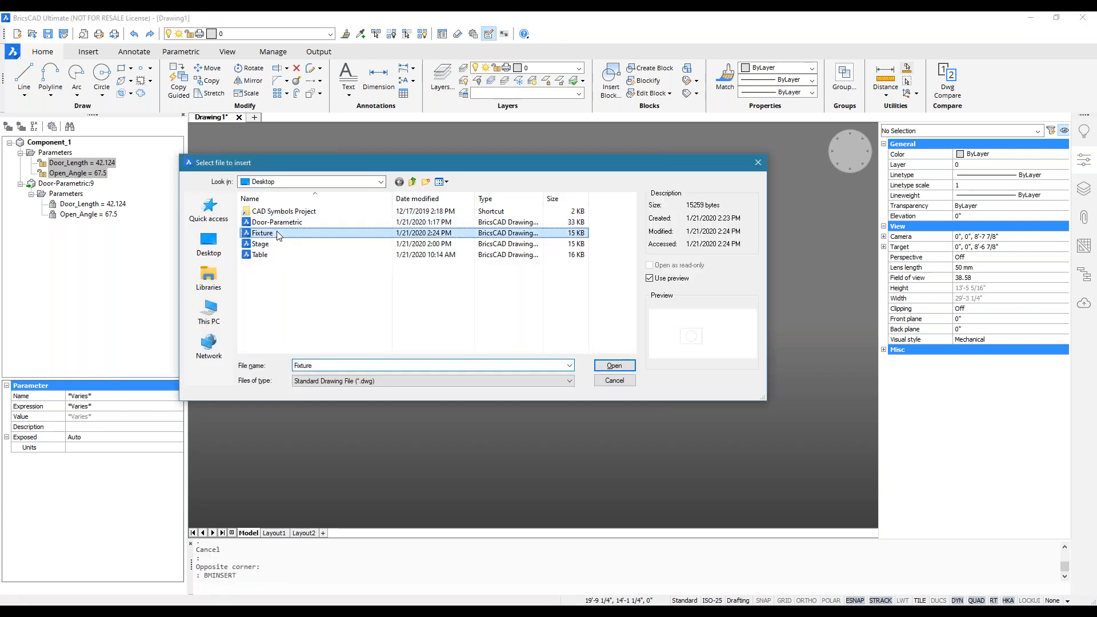
click(613, 365)
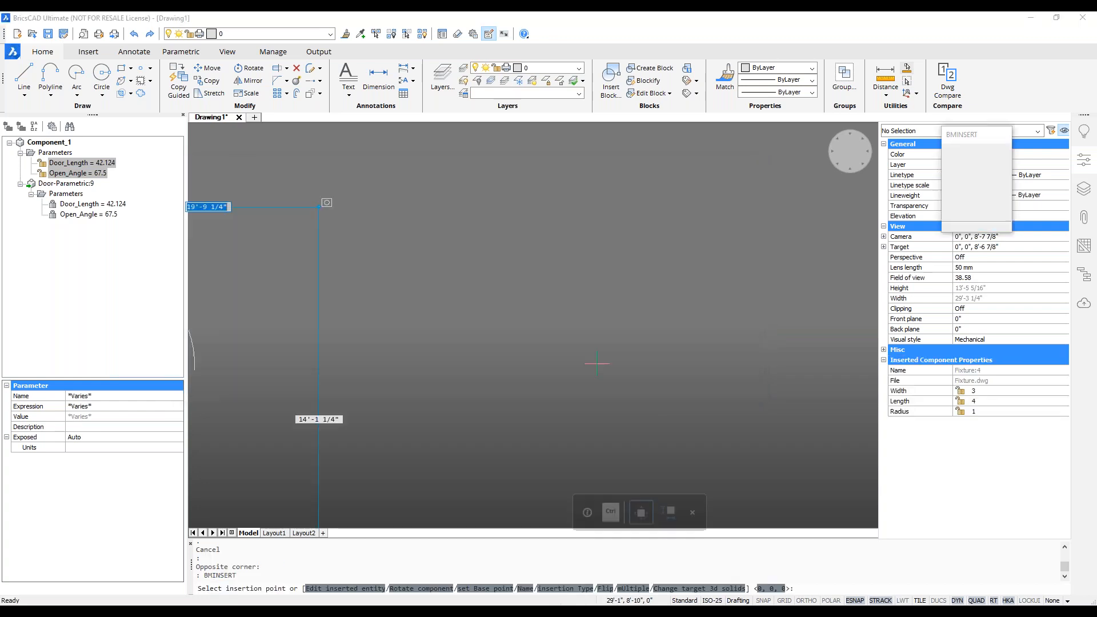
scroll(450, 364, up, 5)
click(450, 364)
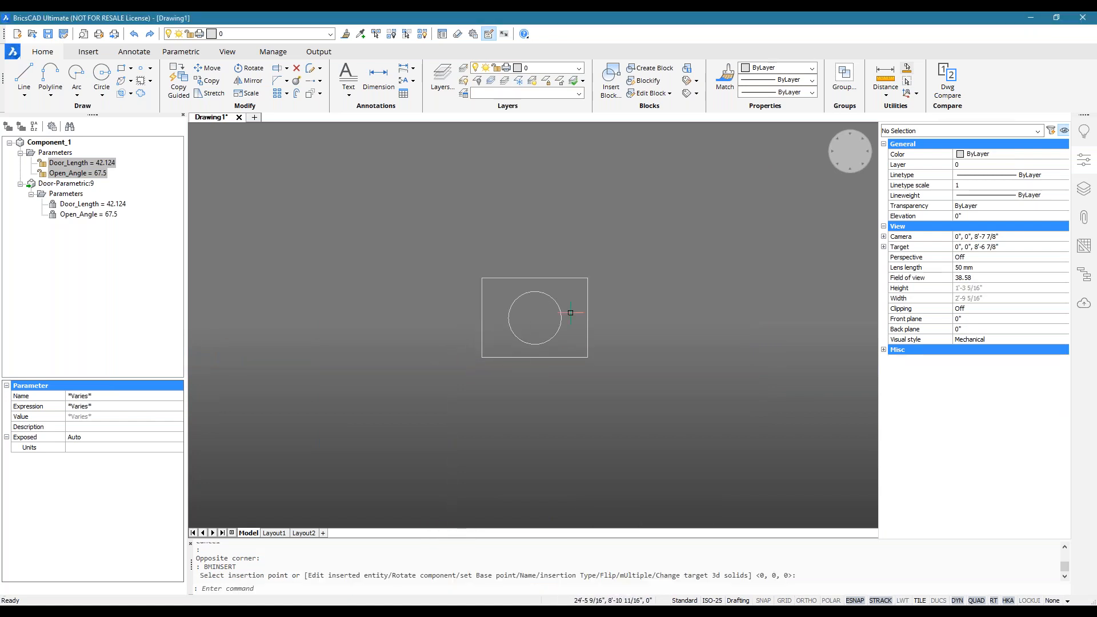
Examine the inserted fixture's Width, Length and Radius parameters, then clear the selection
click(479, 307)
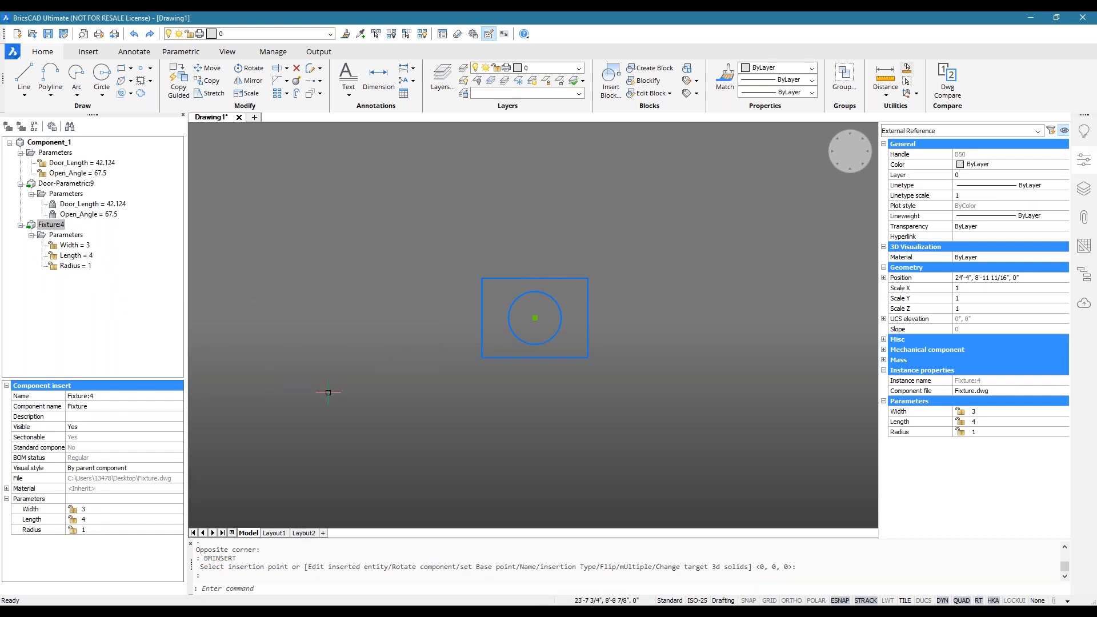
click(73, 245)
click(76, 255)
click(79, 266)
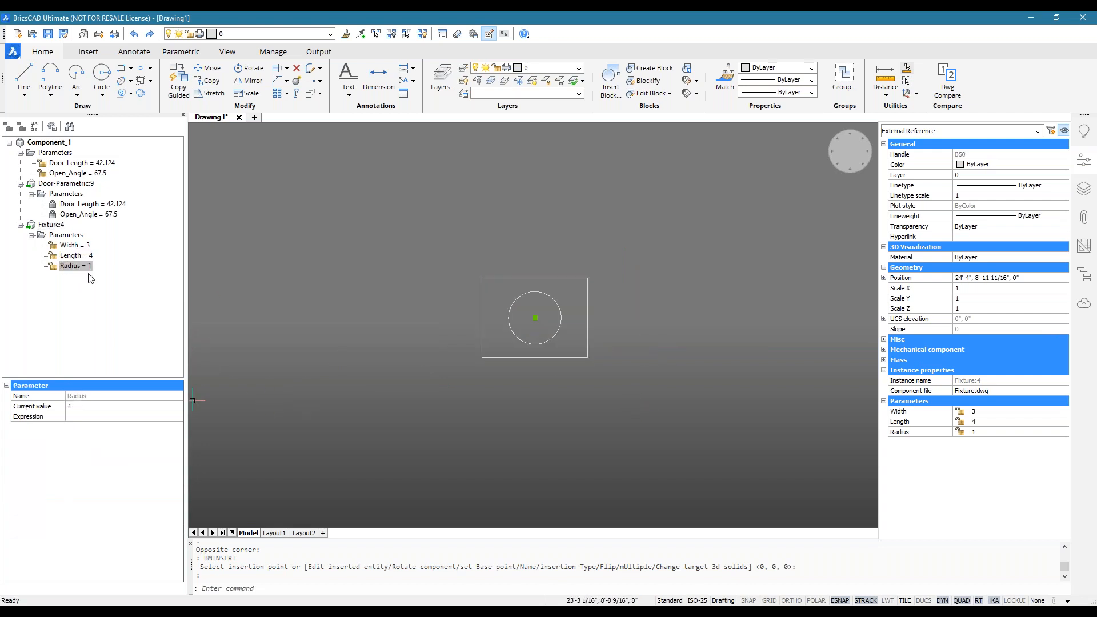
click(84, 247)
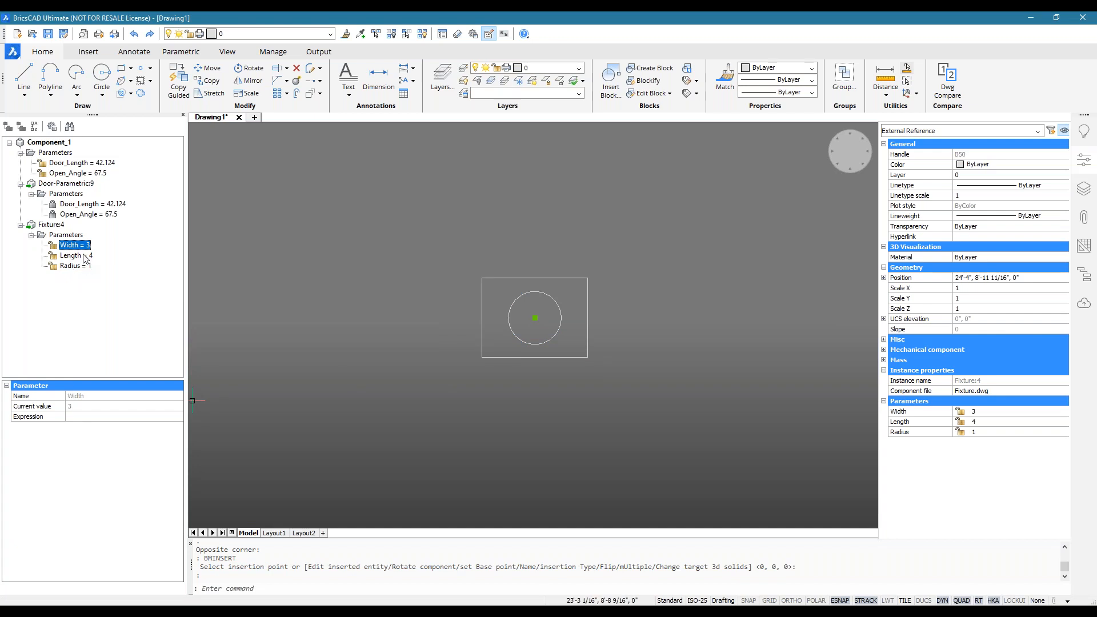
key(Escape)
key(Escape)
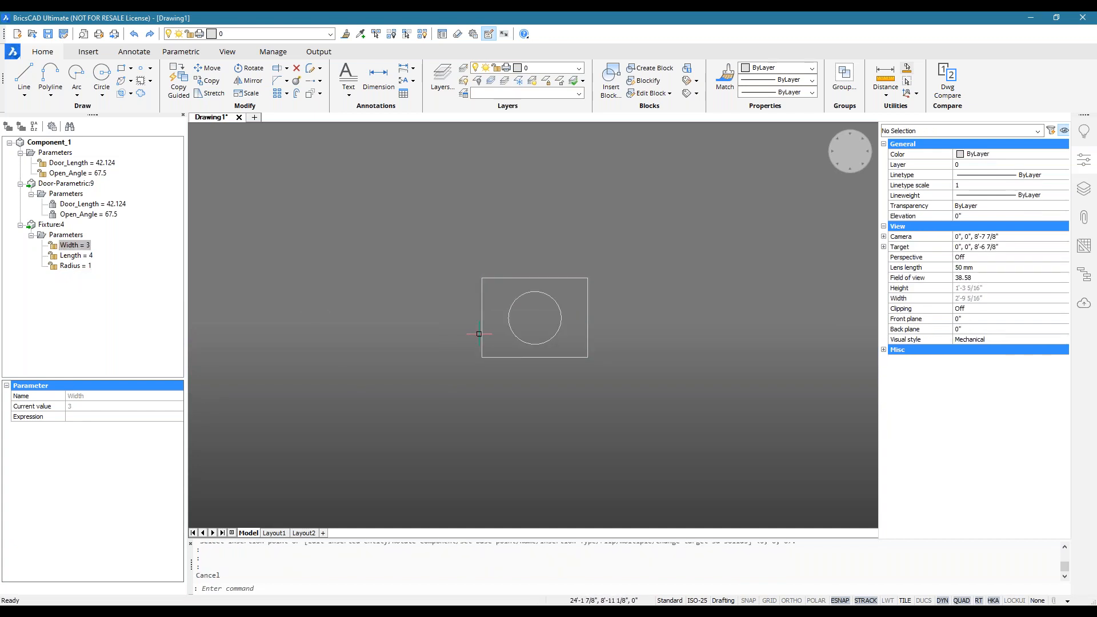
Link the fixture's Width, Length and Radius to matching parameters in the main drawing
click(75, 267)
shift+click(86, 246)
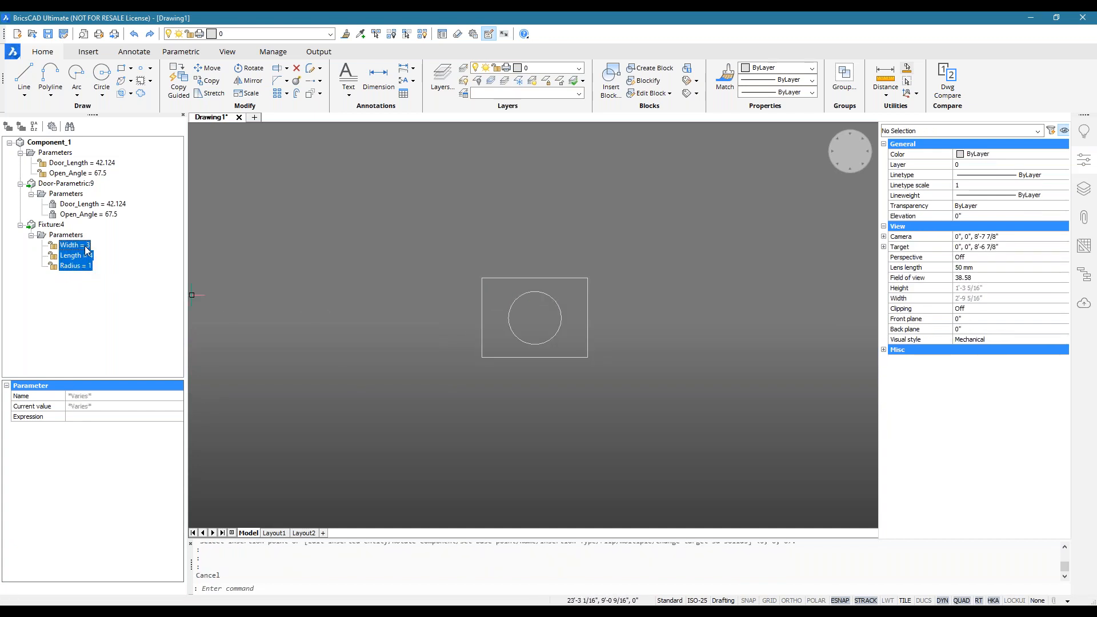
right_click(86, 250)
click(114, 253)
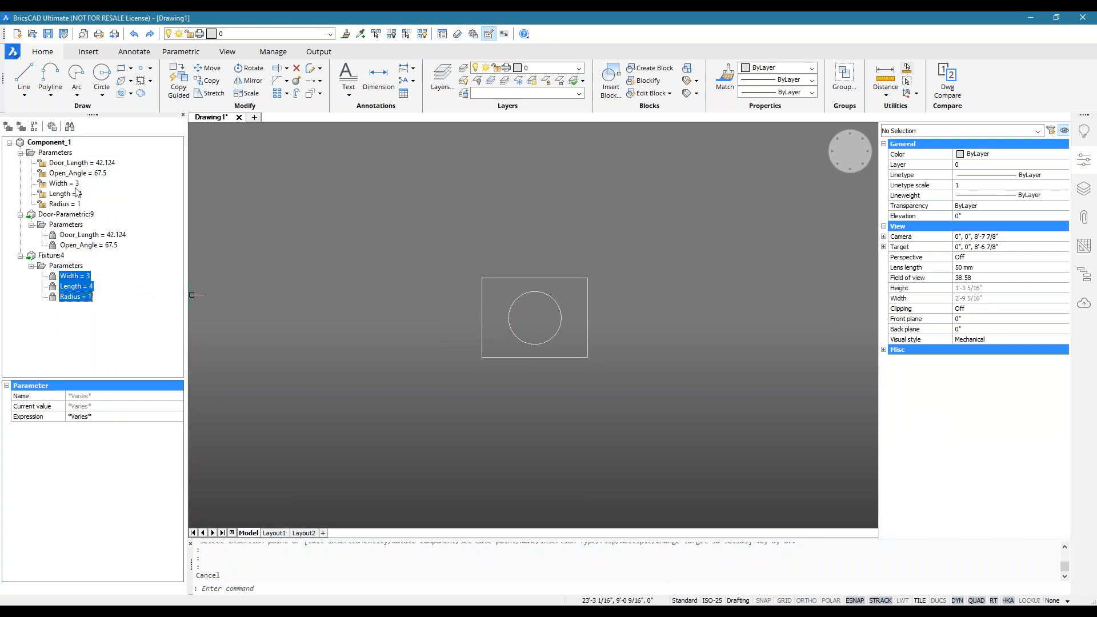
Select the main drawing's Width, Length and Radius parameters together and look at the operations available for them
click(70, 184)
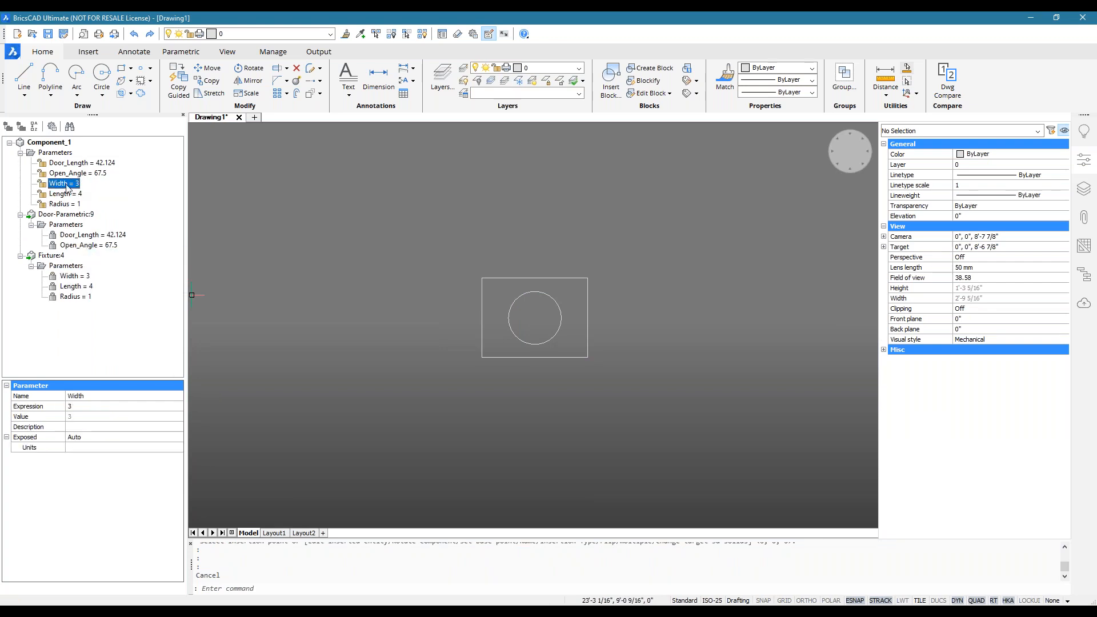
shift+click(64, 205)
right_click(65, 203)
click(119, 236)
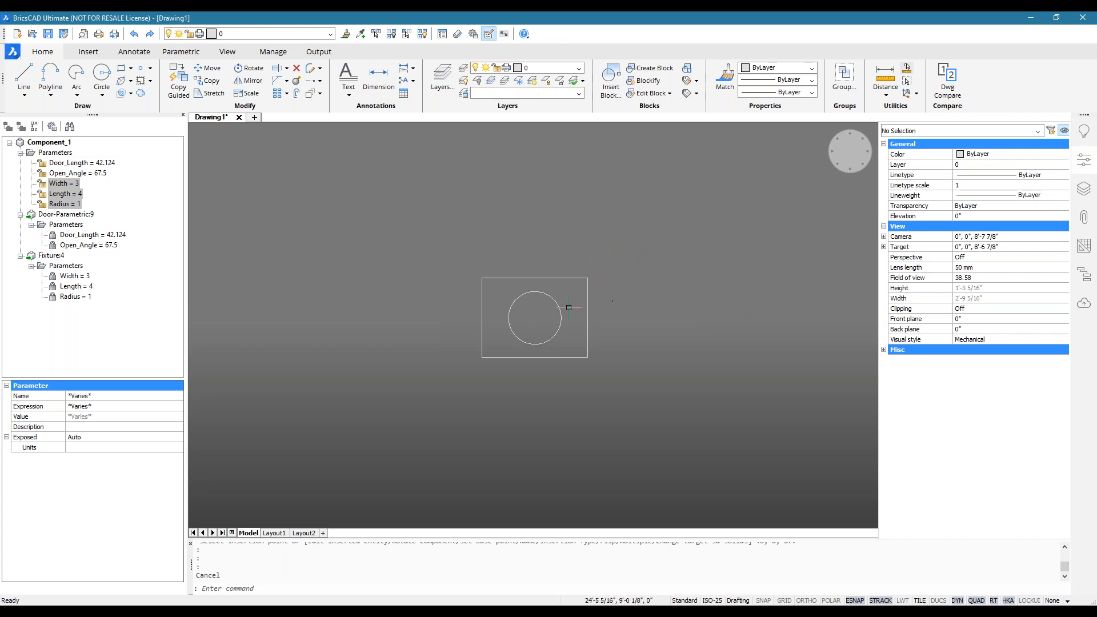
mouse_move(478, 269)
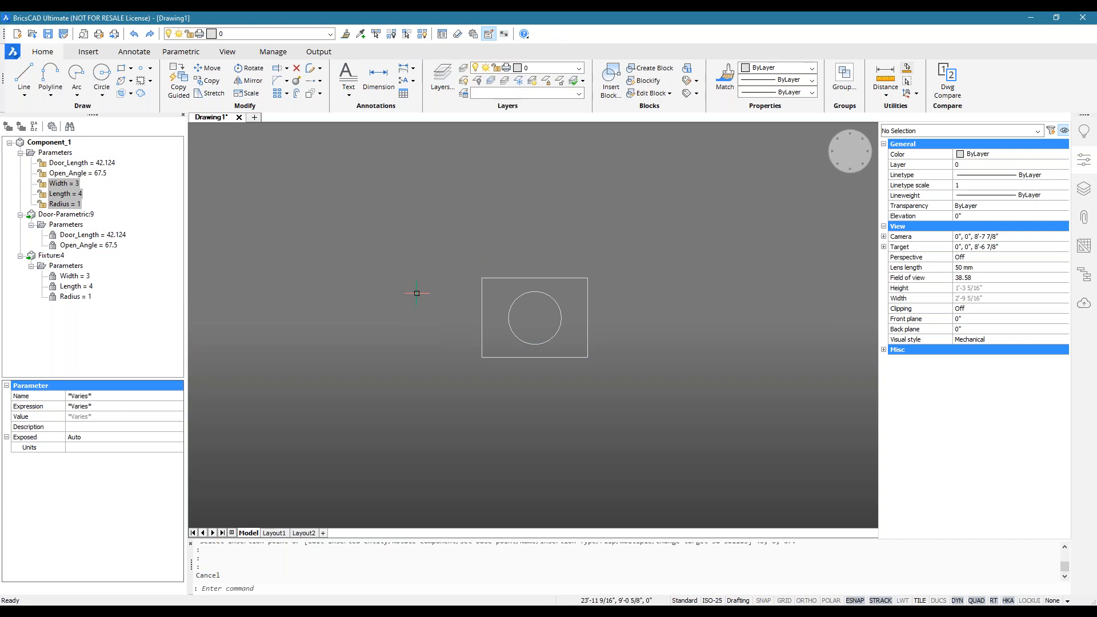
Switch to the Design Table spreadsheet in Excel and examine its Type names and Width, Length and Radius columns, then minimize it
click(192, 612)
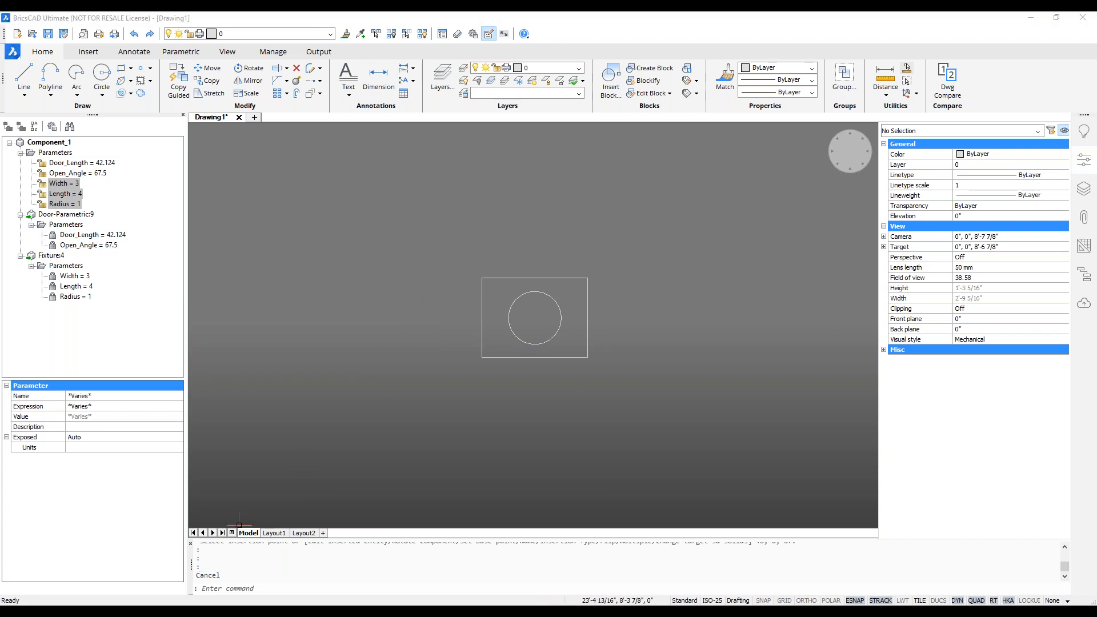
drag(749, 209, 762, 141)
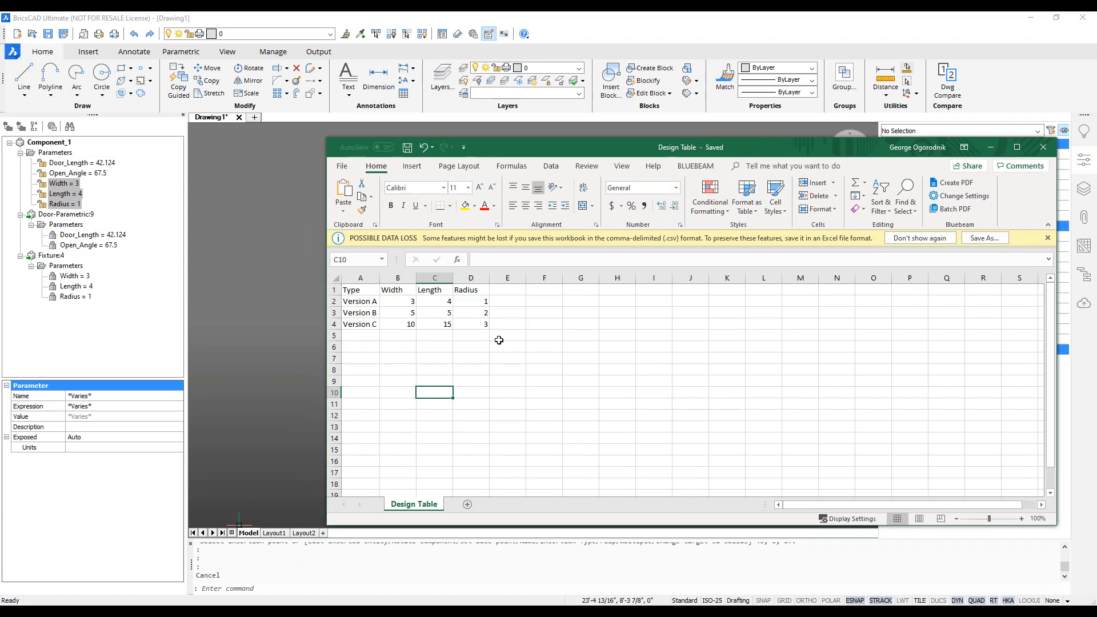
click(378, 302)
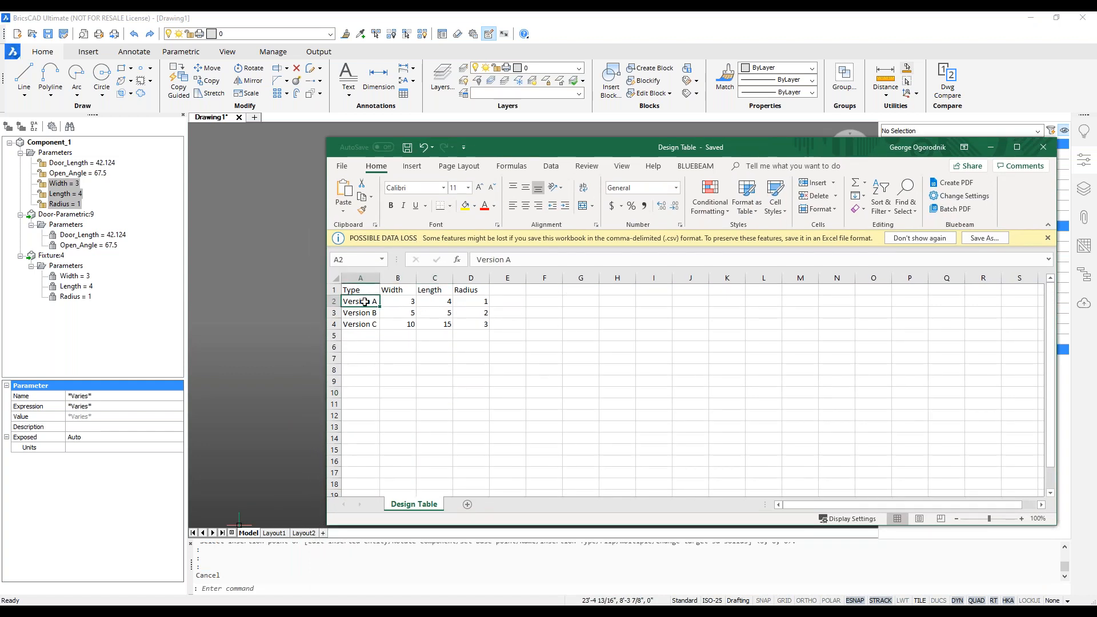
click(370, 325)
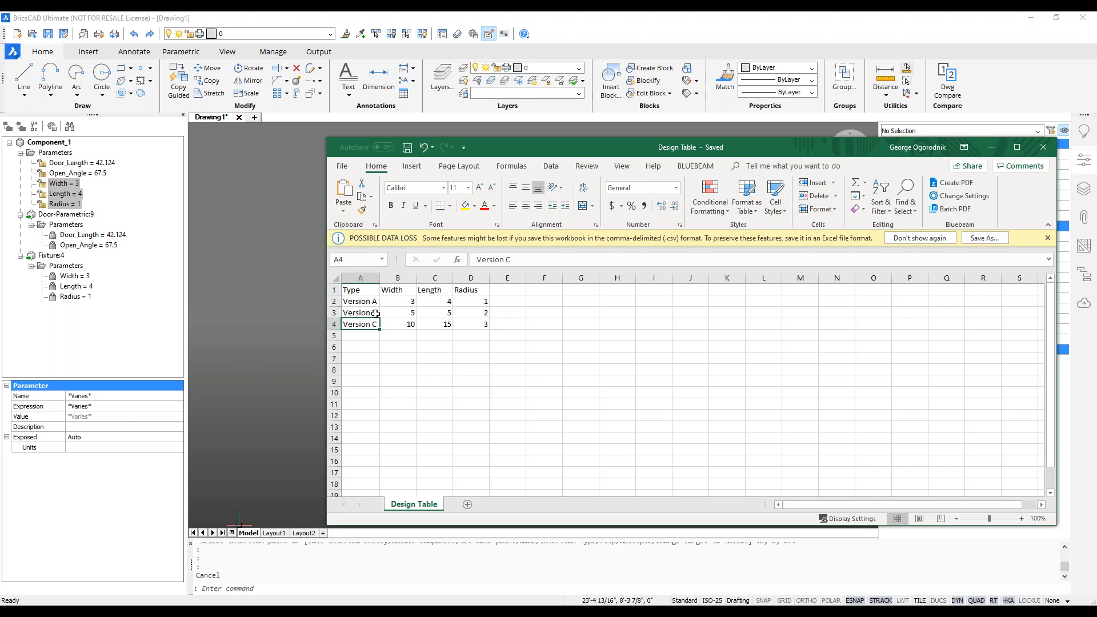
click(449, 368)
click(409, 293)
click(410, 301)
click(408, 311)
click(410, 324)
click(507, 380)
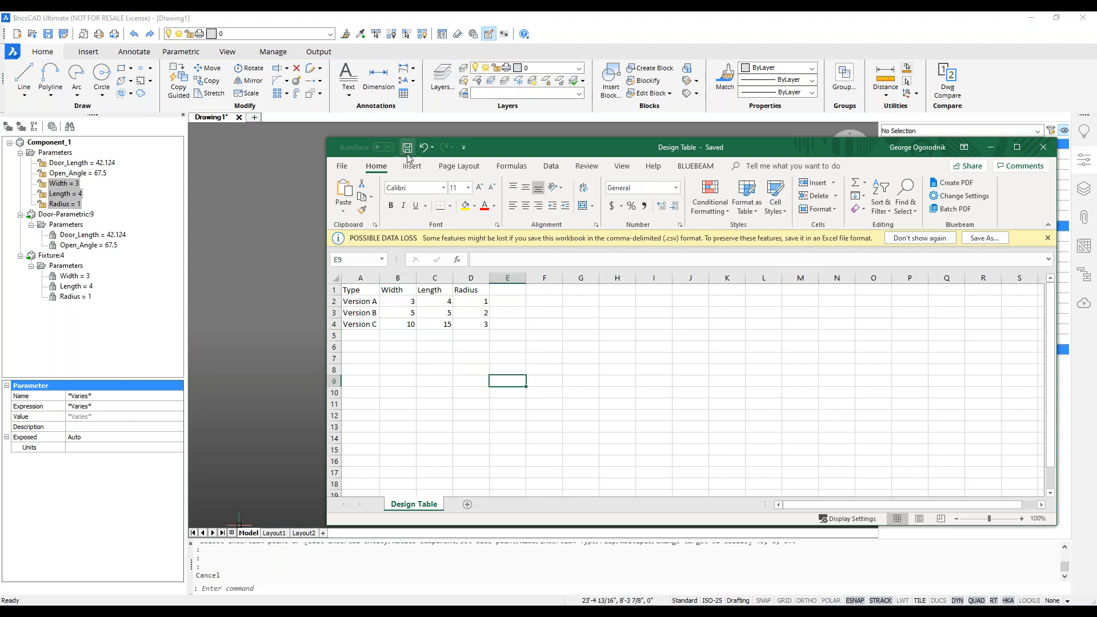
click(991, 149)
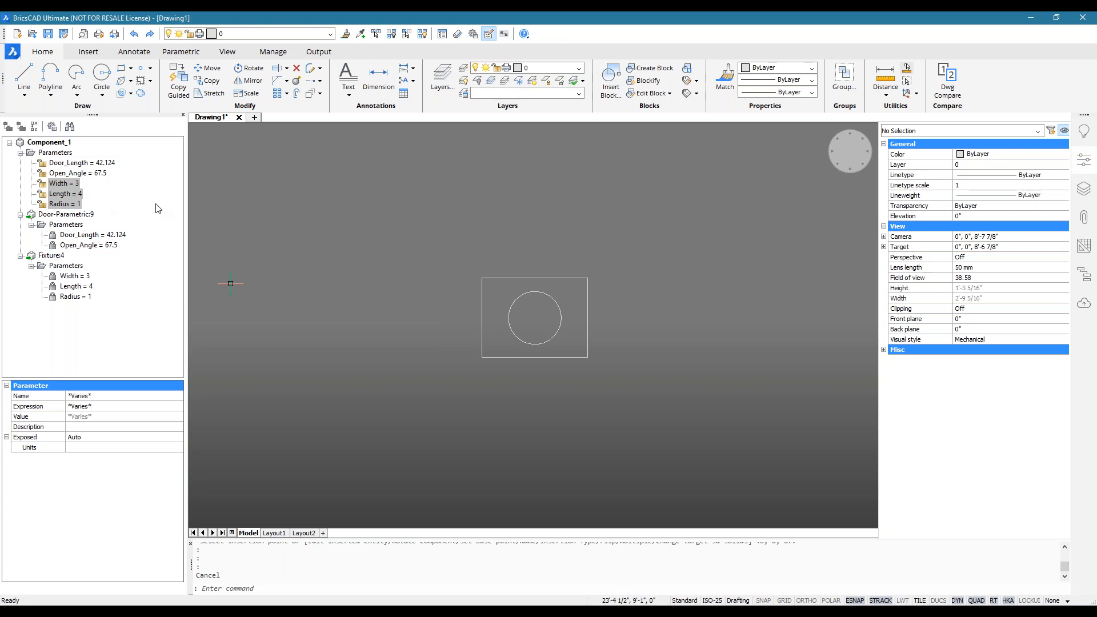
Create a design table from the Design Table CSV file on the Desktop and select its Type parameter
right_click(73, 188)
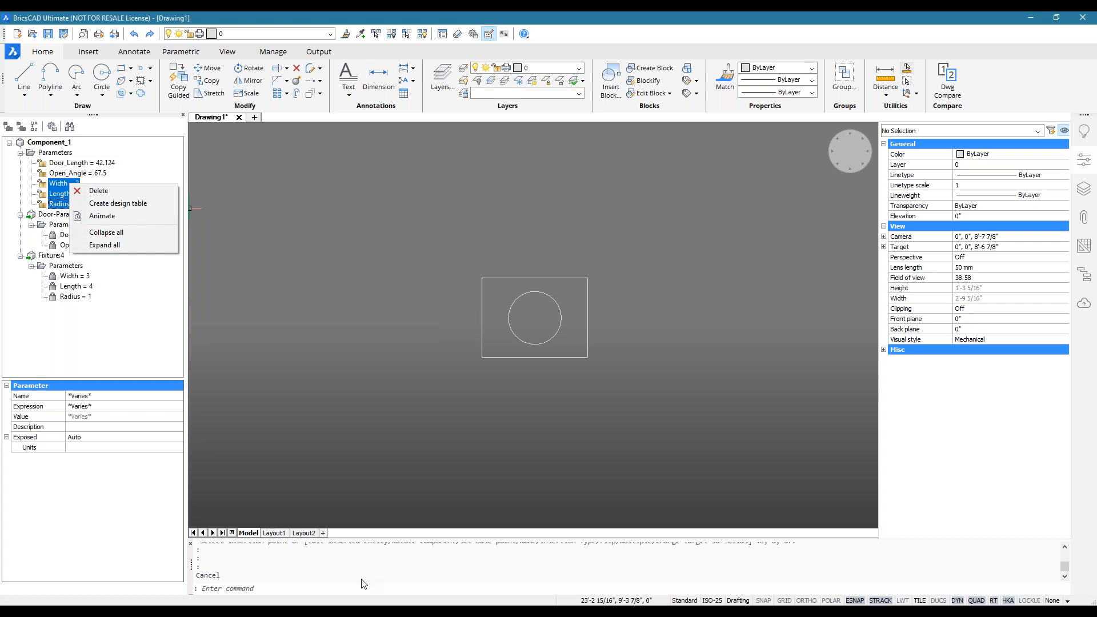
click(325, 586)
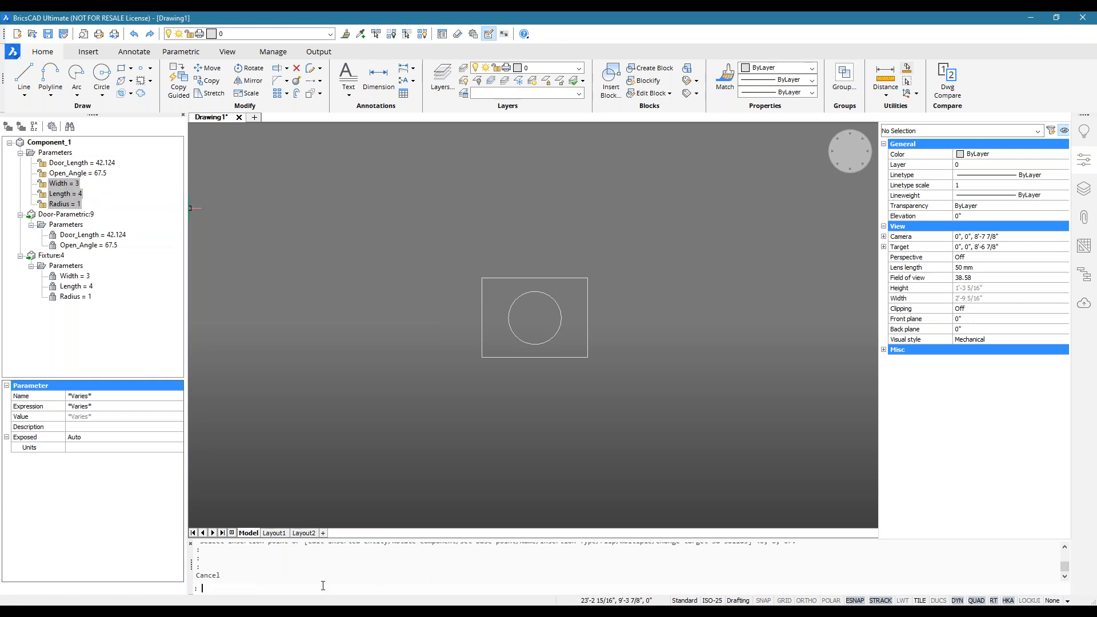
text(desi)
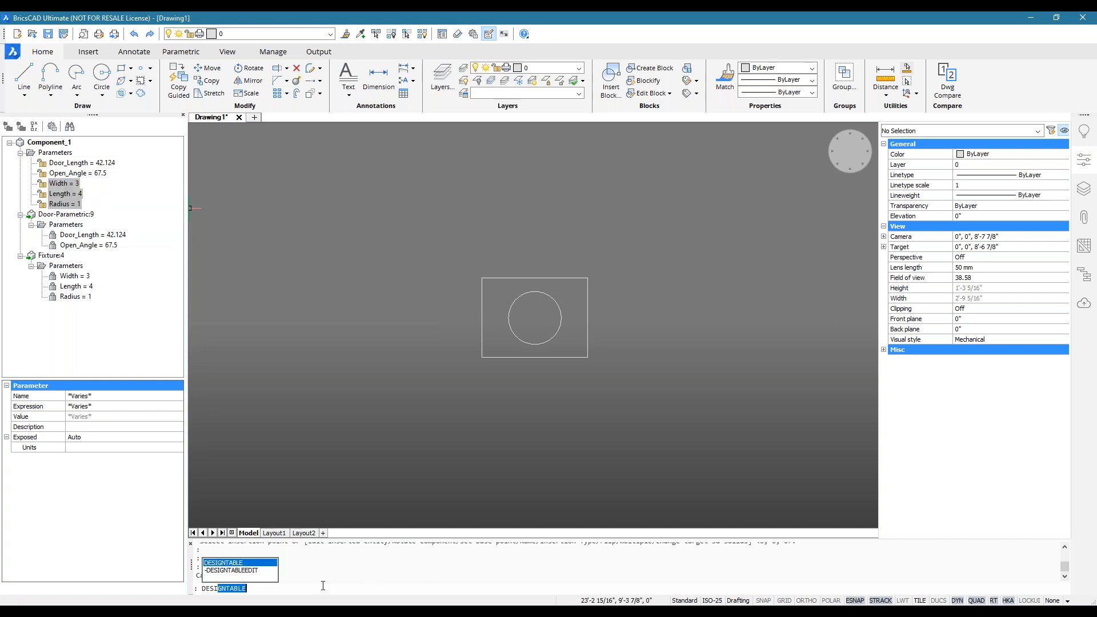
key(Return)
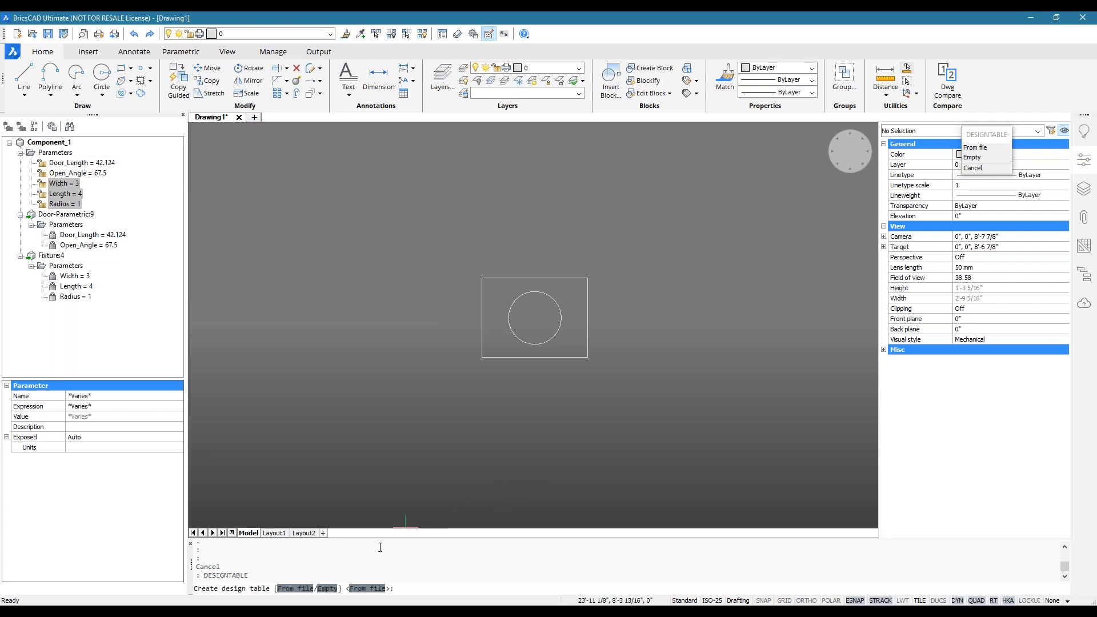
click(372, 588)
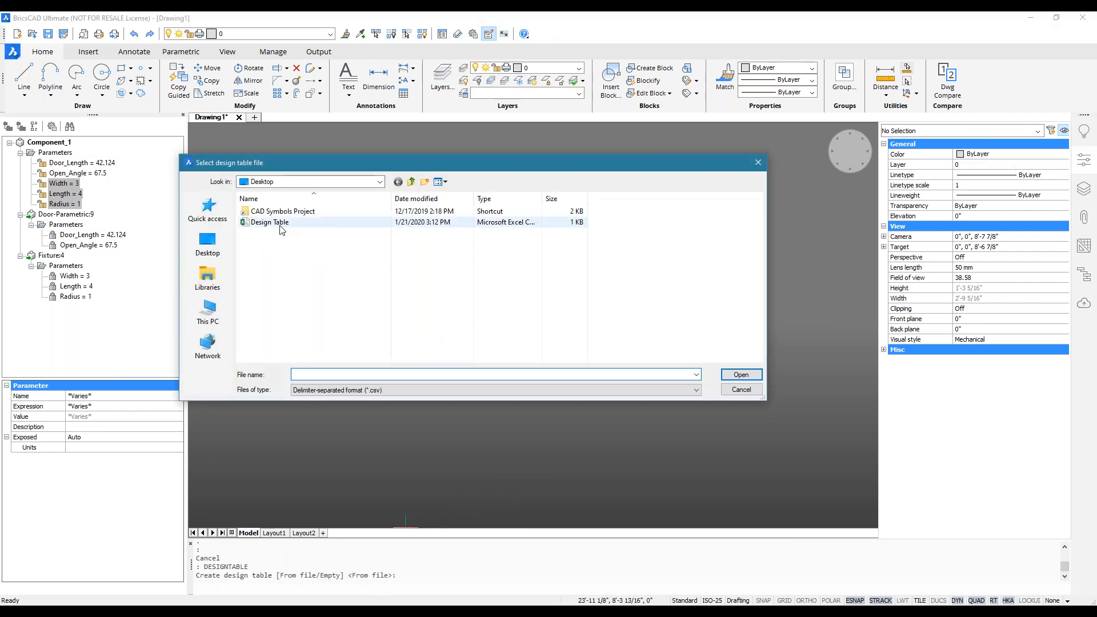
click(270, 222)
click(741, 374)
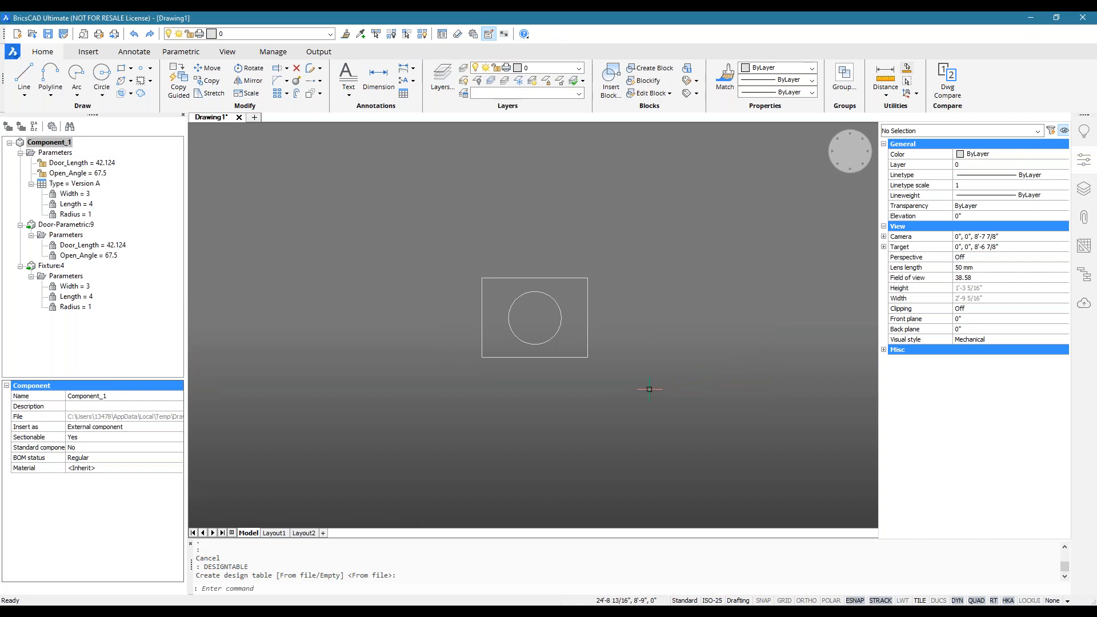
click(58, 184)
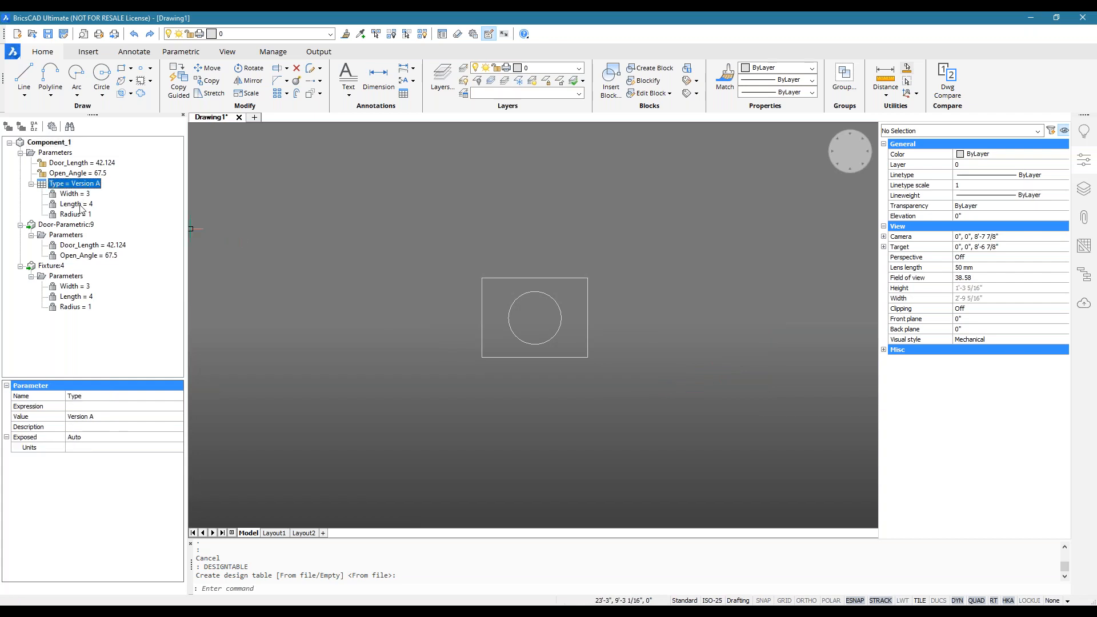
Set the main drawing's Type parameter to Version B
click(92, 419)
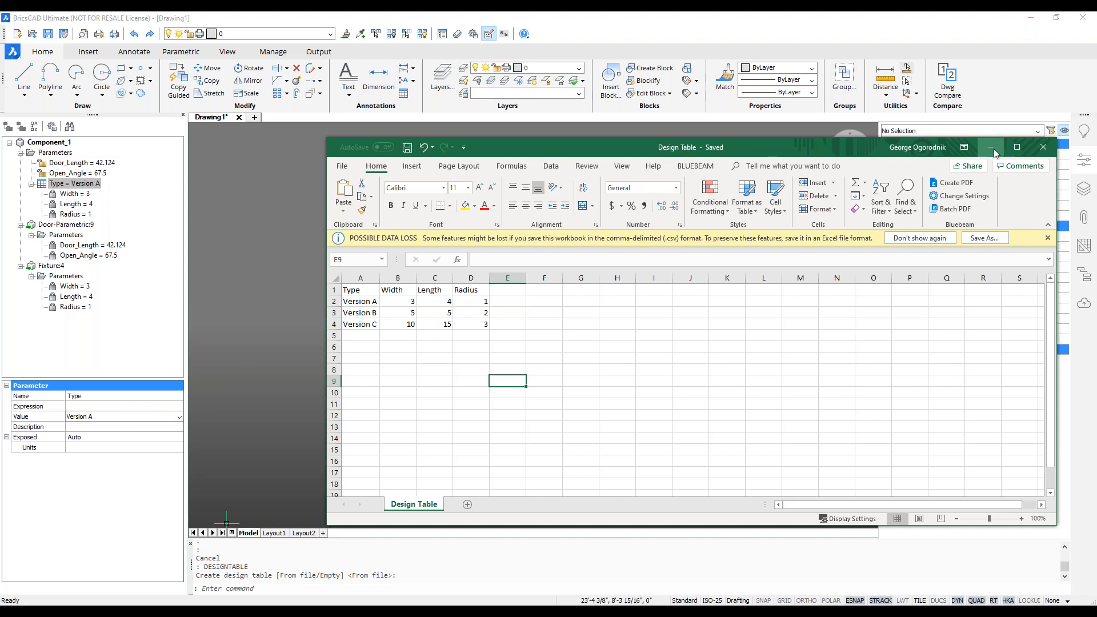
click(128, 422)
click(126, 418)
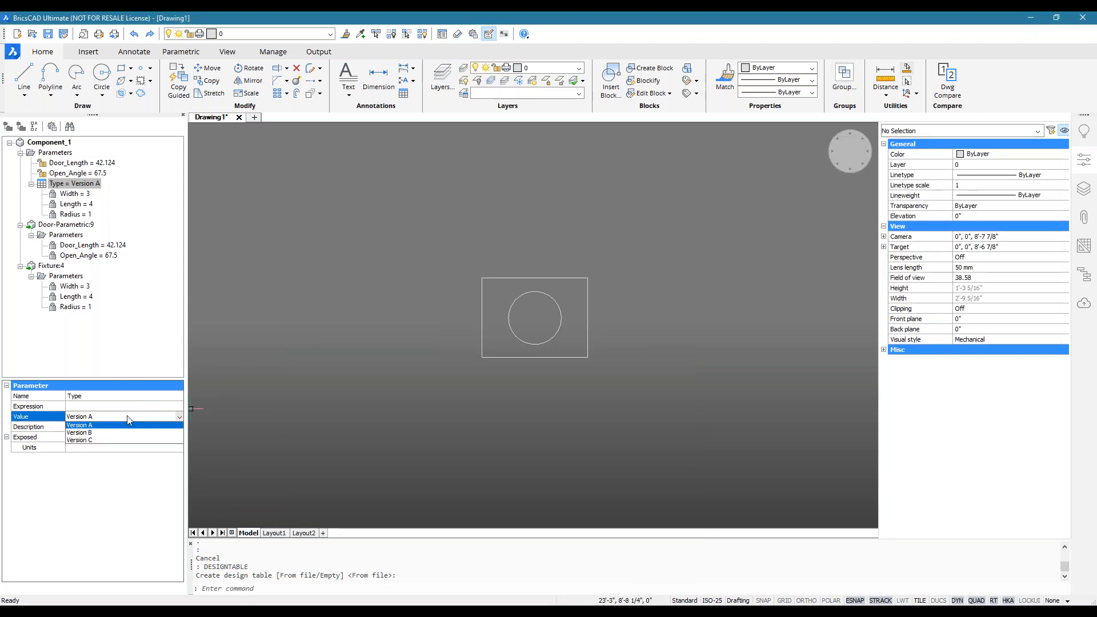
click(83, 434)
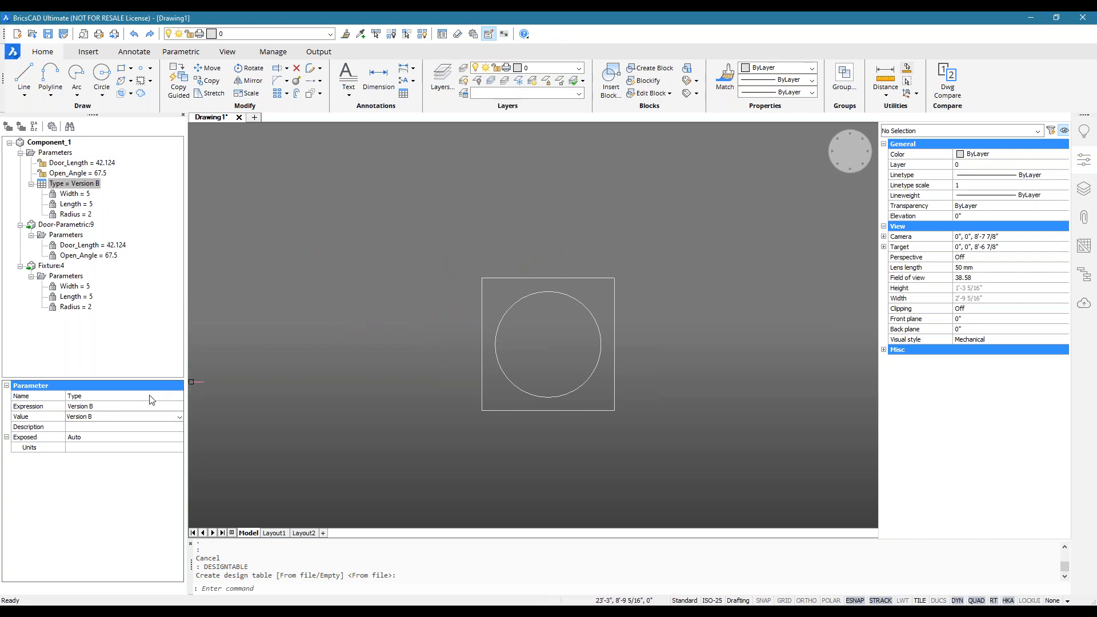
Set the main drawing's Type parameter to Version C and bring the resized fixture into view
click(109, 418)
click(105, 443)
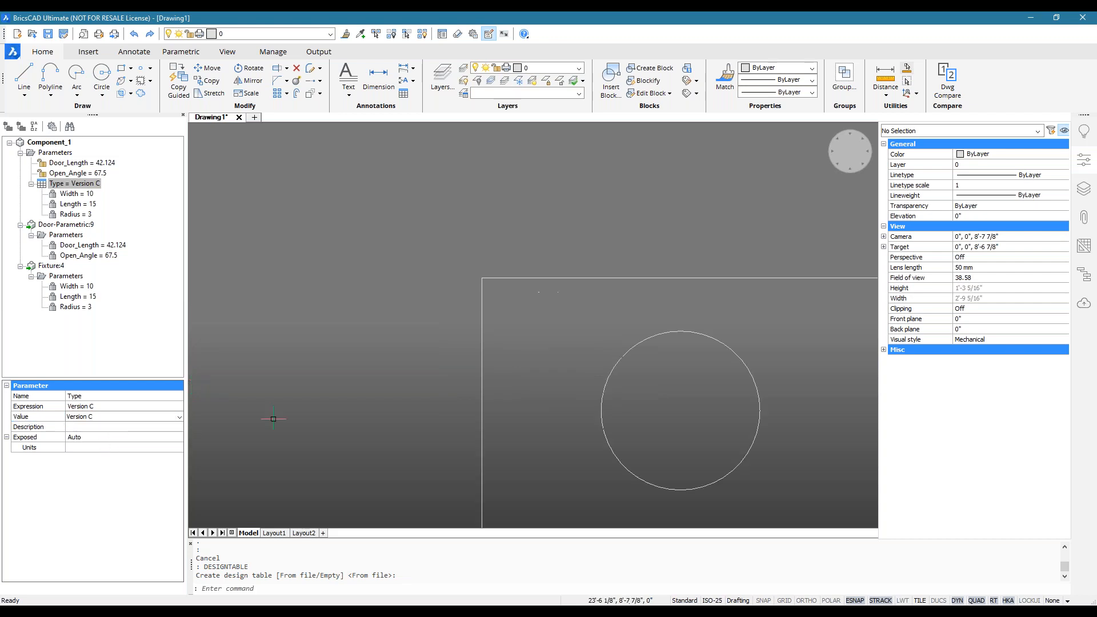
middle_drag(353, 248, 337, 275)
scroll(337, 275, up, 1)
scroll(335, 295, down, 1)
scroll(375, 376, down, 1)
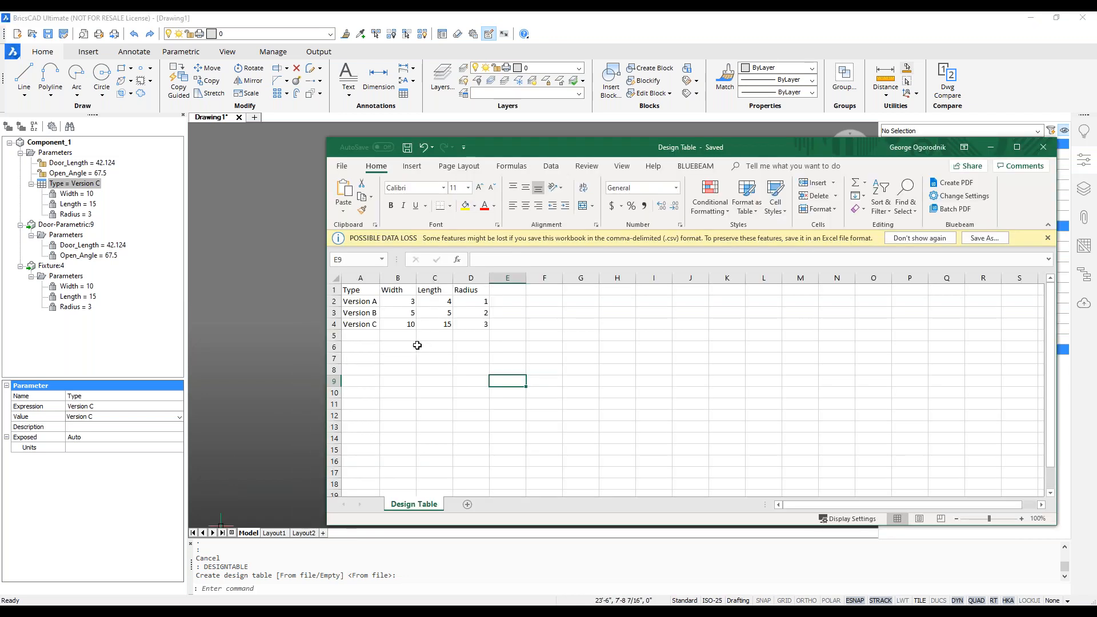
In the Excel Design Table spreadsheet, add a Version X row with Width 100, Length 100 and Radius 30, saving and closing the file
click(351, 333)
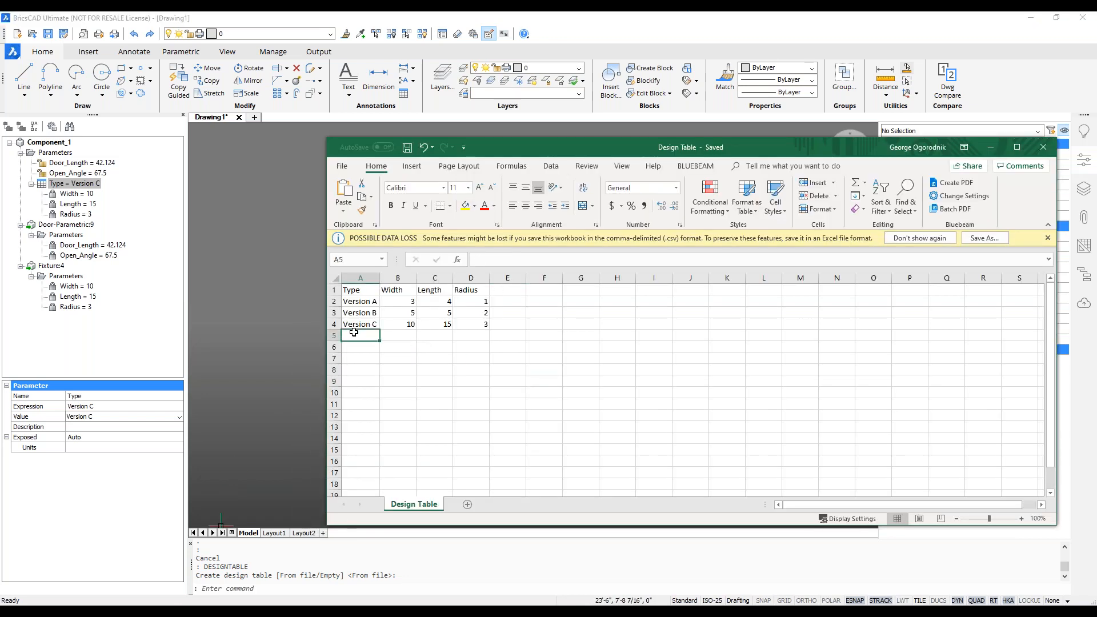
text(Version X)
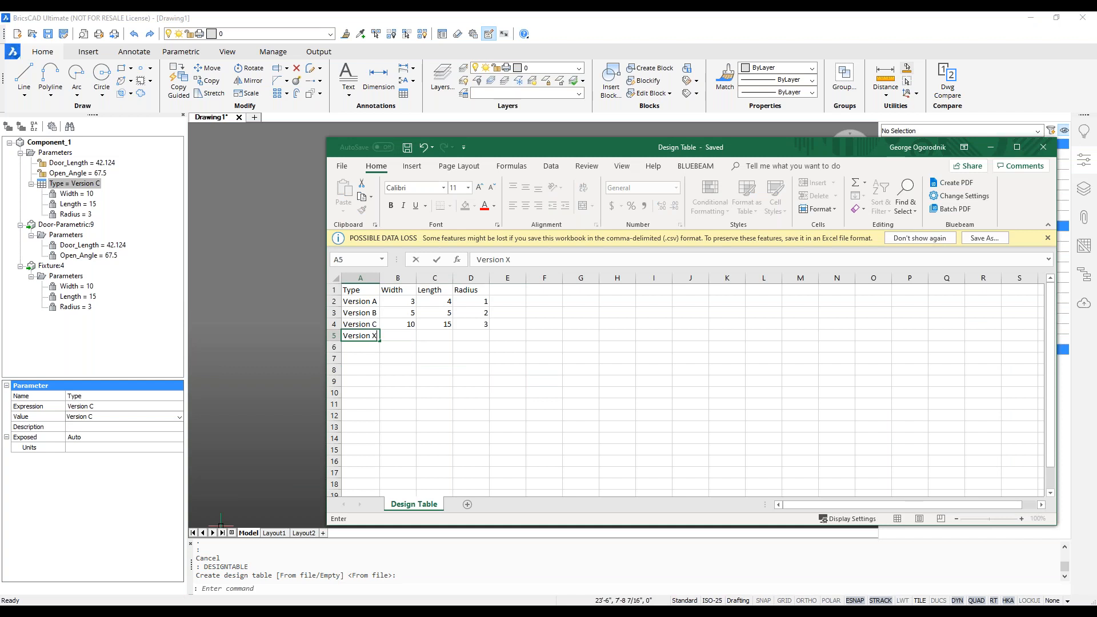
key(Tab)
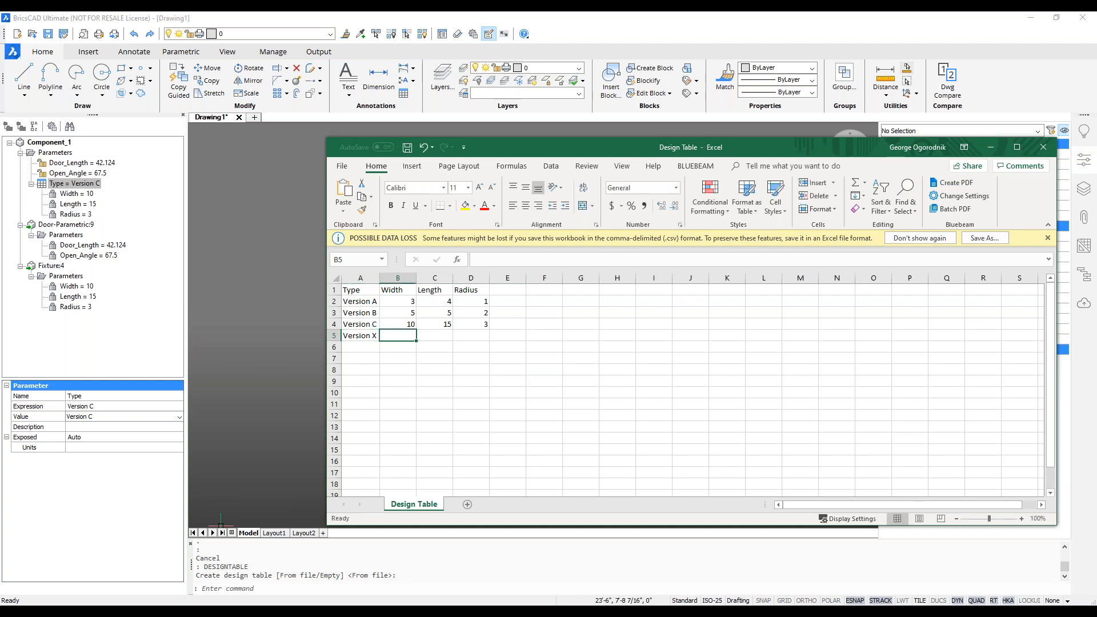
text(100)
key(Tab)
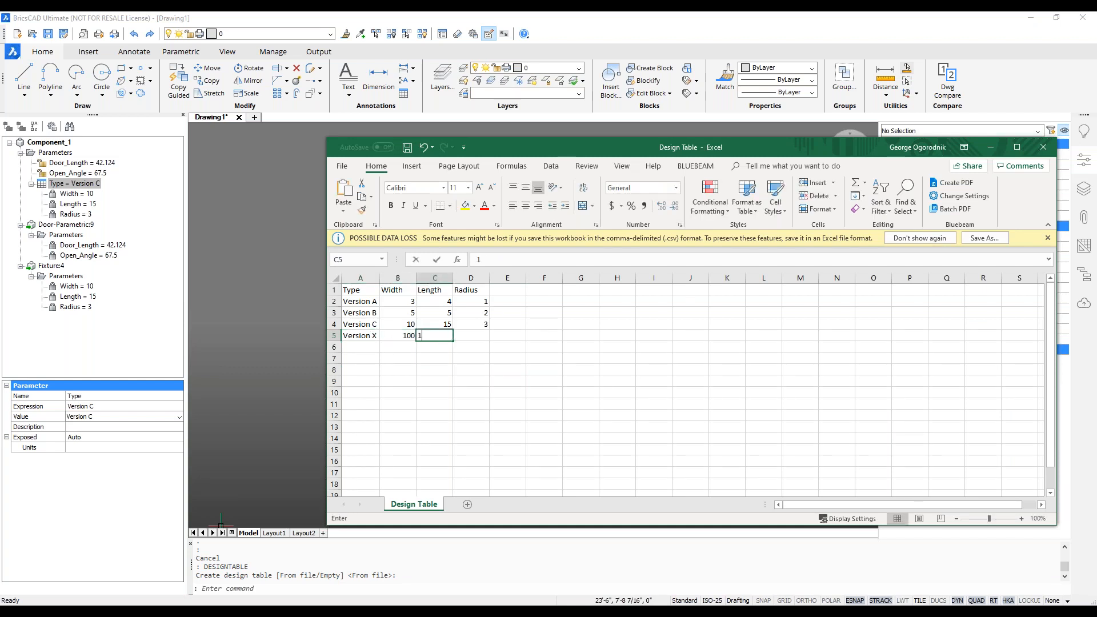
key(Tab)
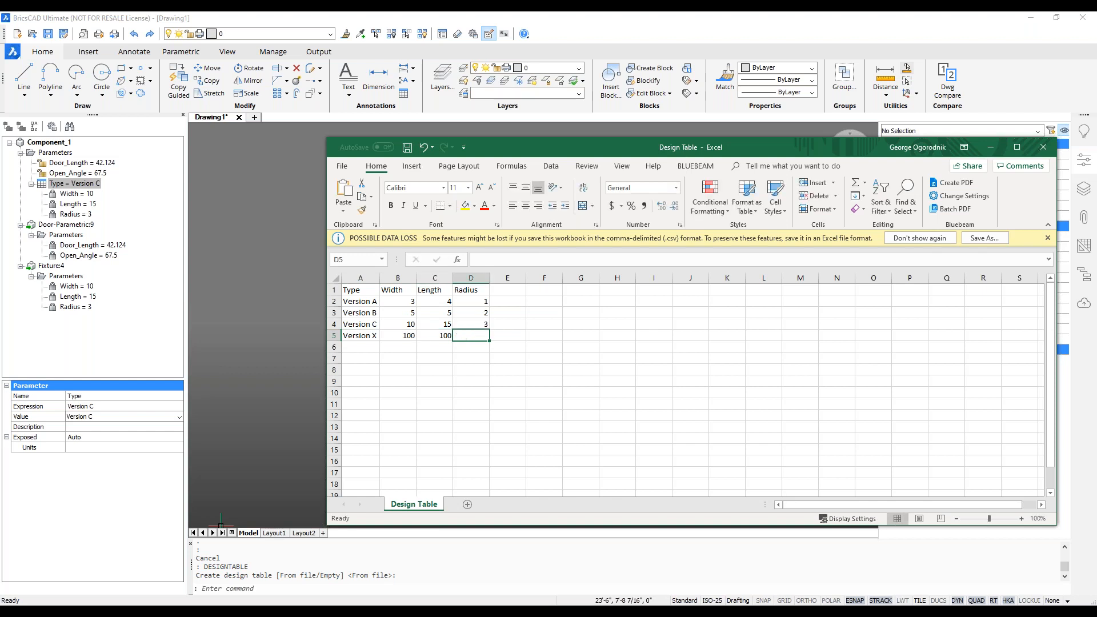
text(30)
click(603, 377)
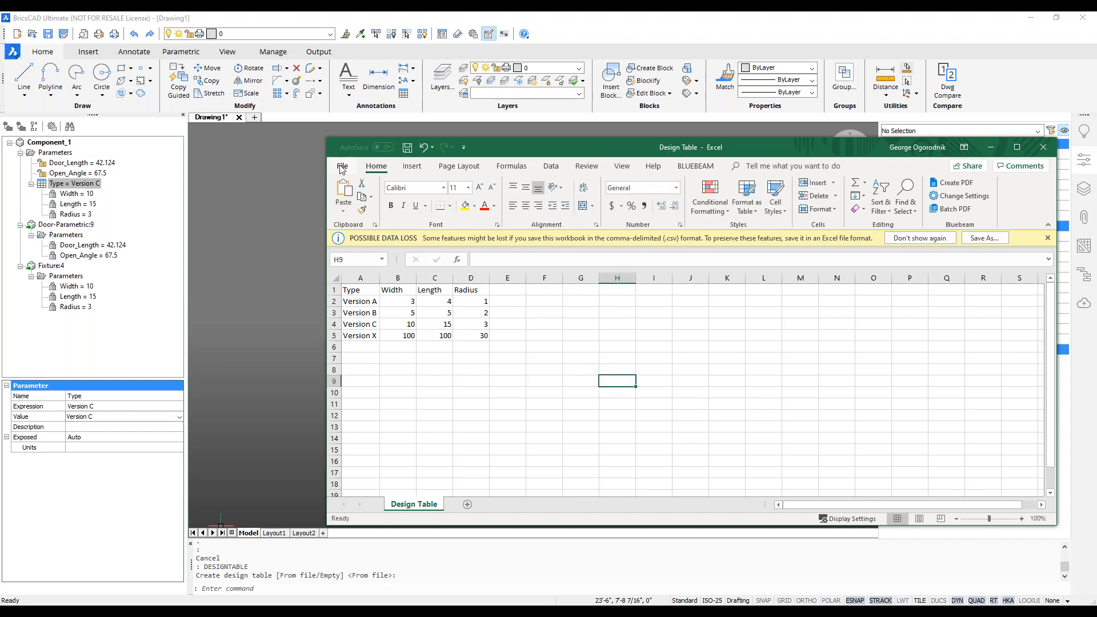
click(407, 147)
click(1044, 147)
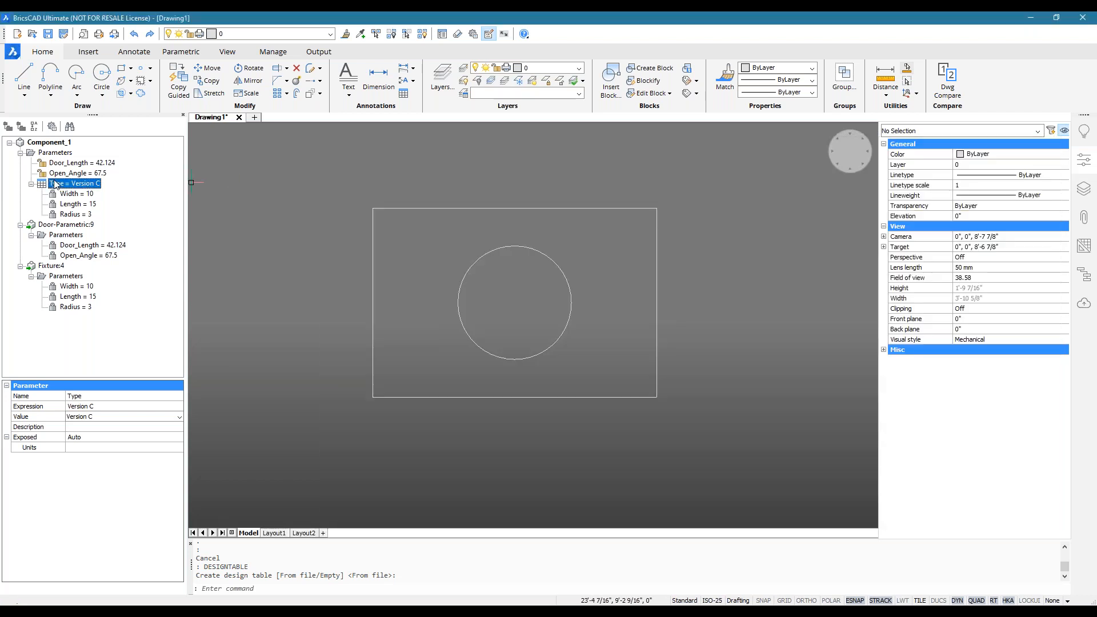
Replace the Type design table with the Design Table CSV file from the Desktop and set Type to Version X
right_click(74, 183)
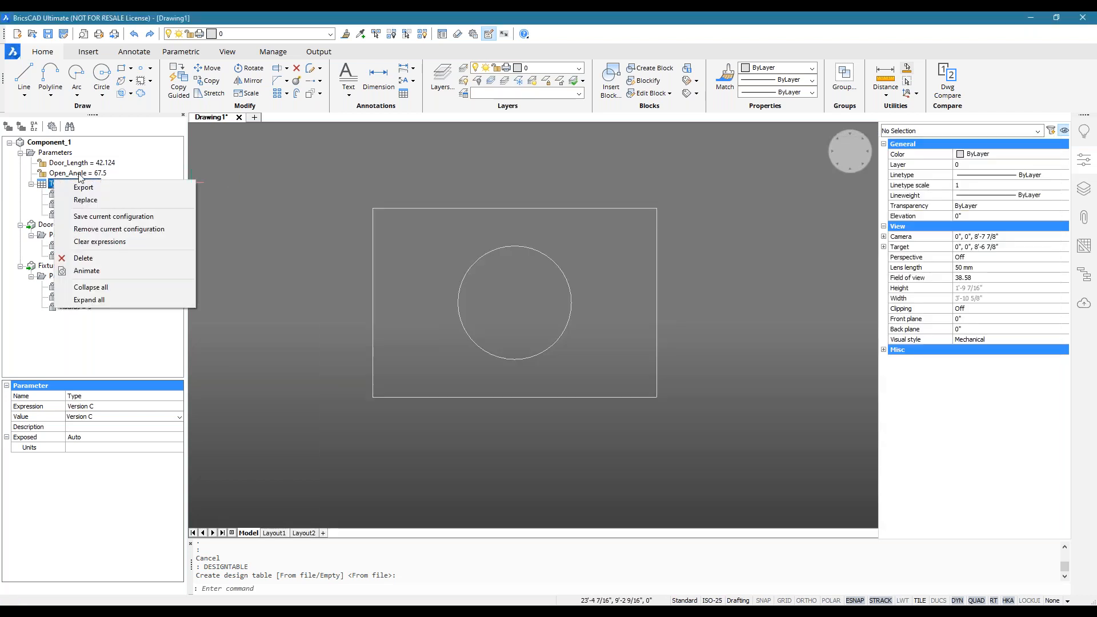
click(123, 199)
click(269, 222)
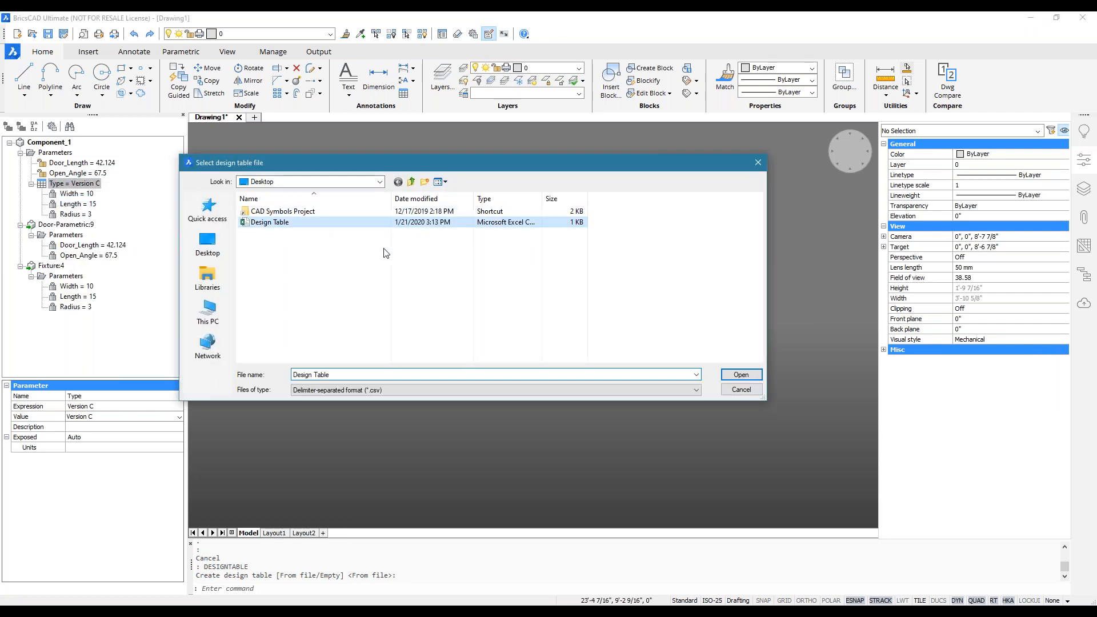
click(753, 378)
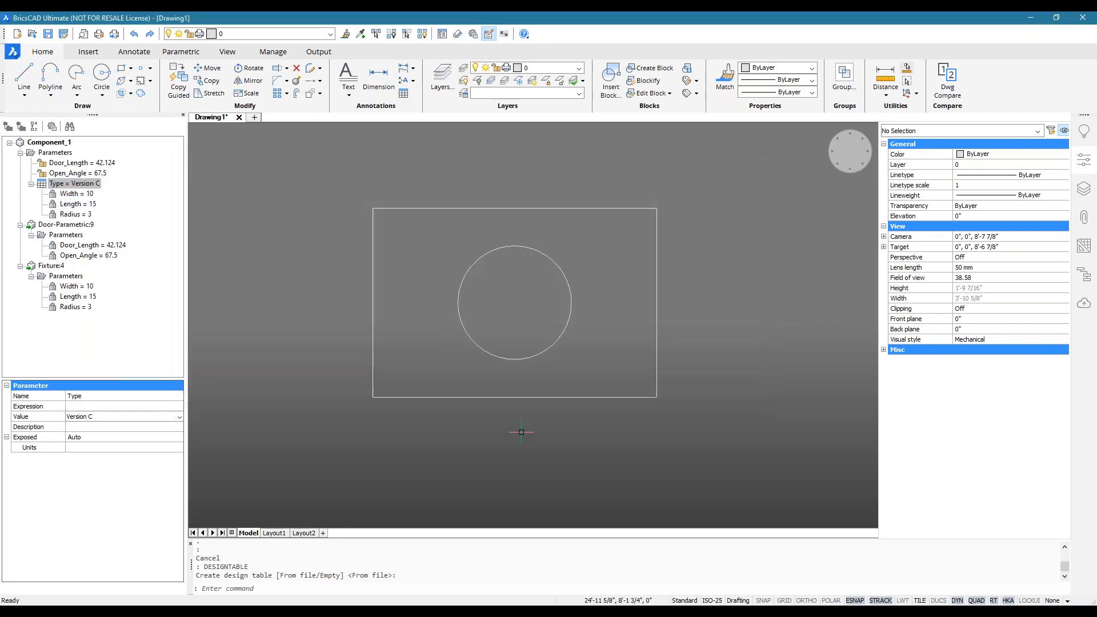
click(92, 417)
click(92, 449)
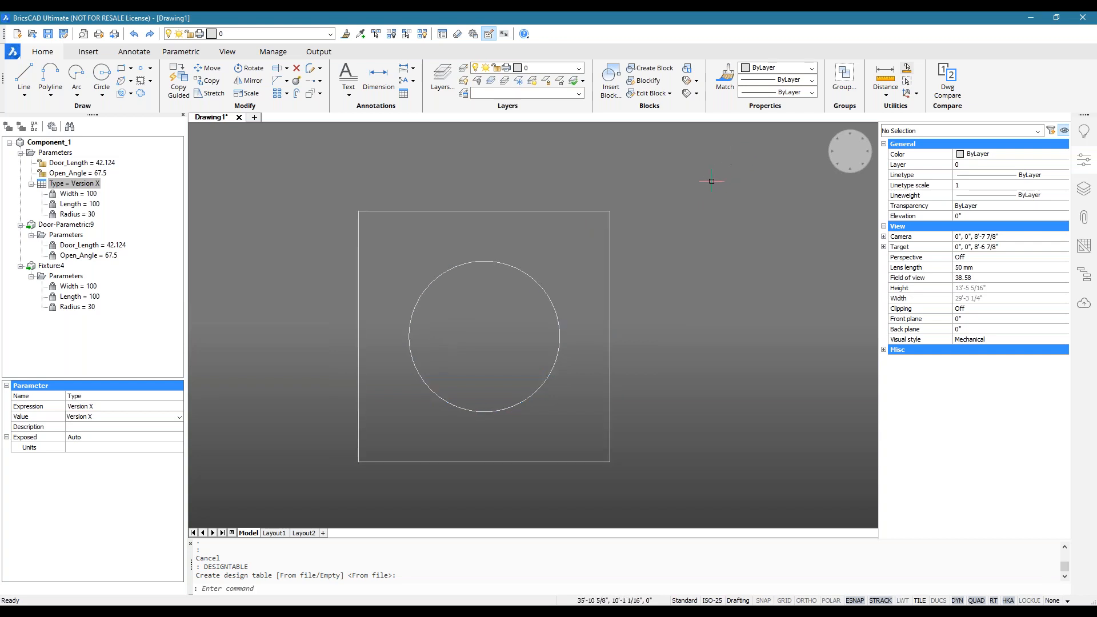
Insert the Table drawing from the Desktop as a component in the empty area above the doors
scroll(638, 257, down, 3)
middle_drag(679, 337, 724, 382)
scroll(722, 371, down, 1)
middle_drag(683, 243, 673, 328)
text(bm)
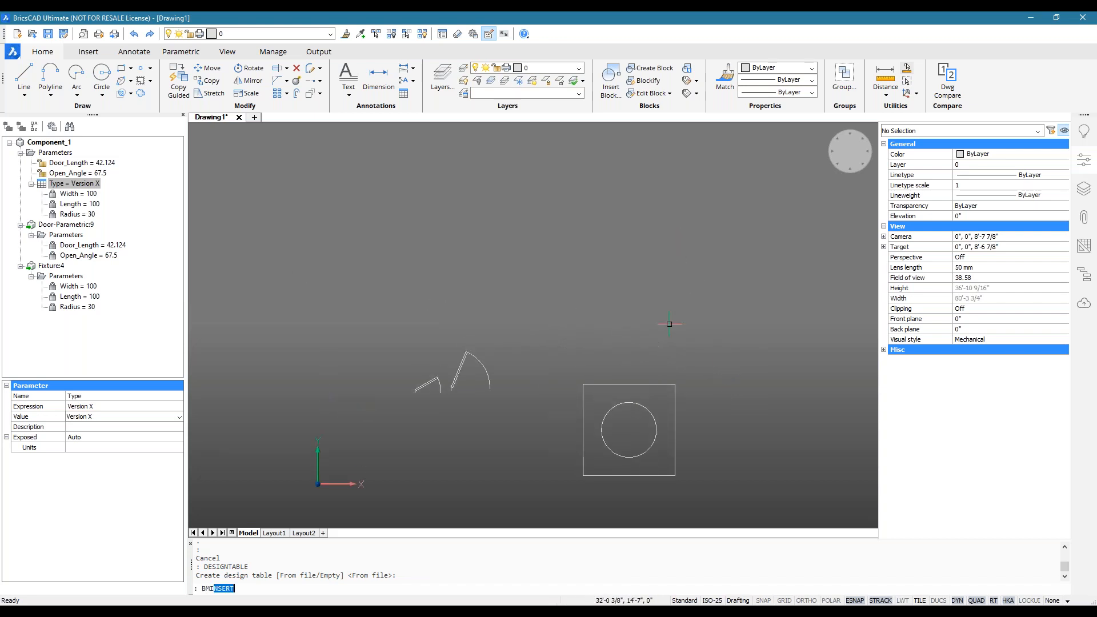
text(in)
key(Return)
click(274, 256)
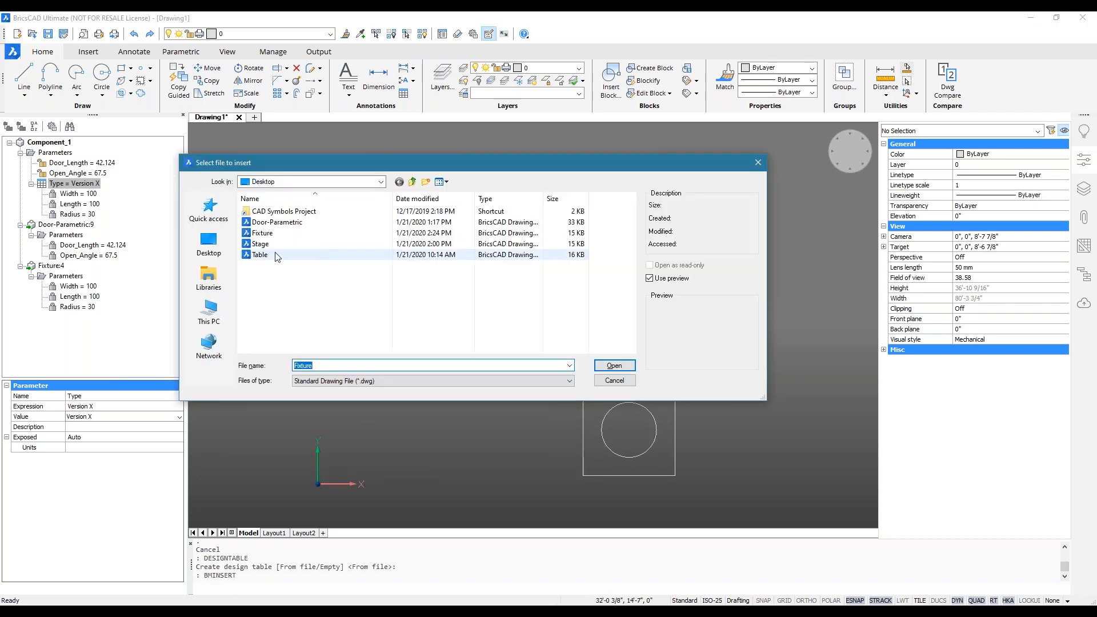
click(615, 365)
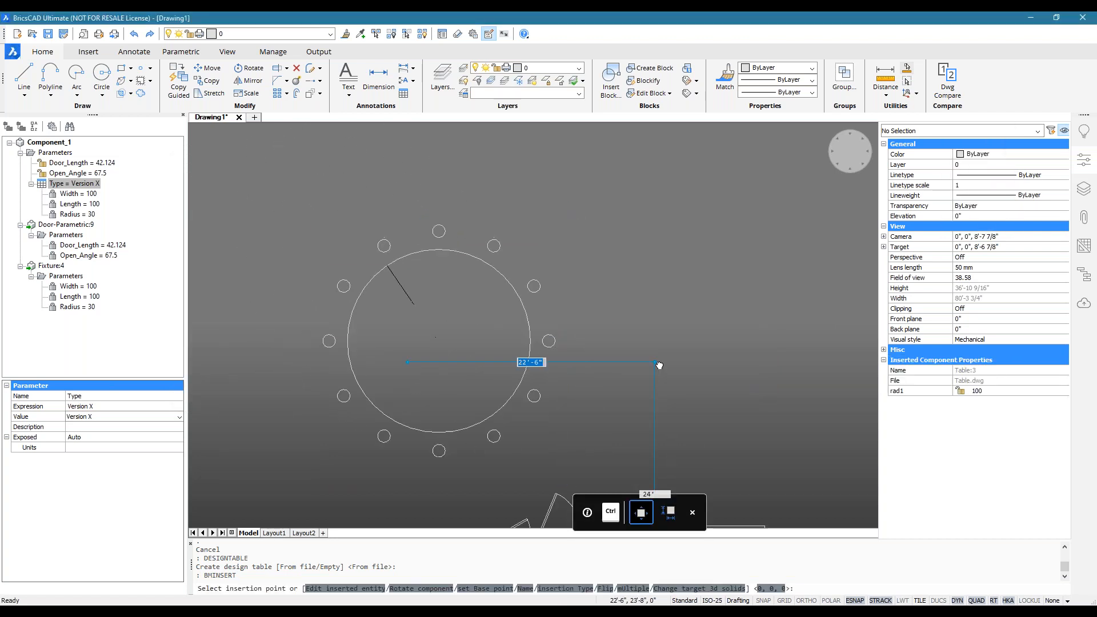
click(634, 325)
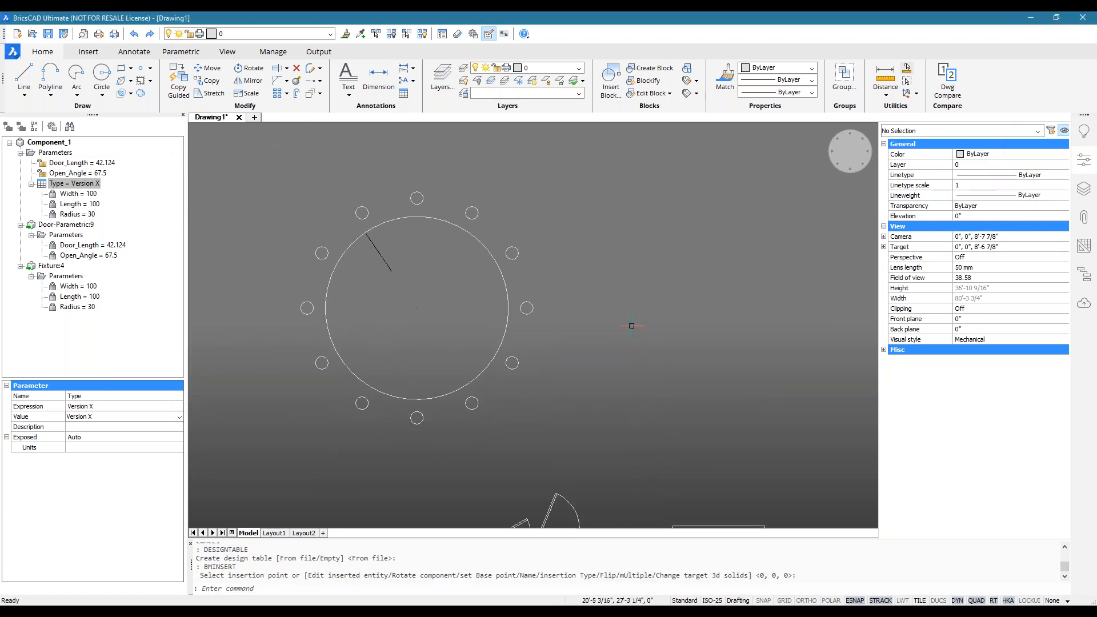
Set the inserted table component's rad1 parameter to 50
click(495, 255)
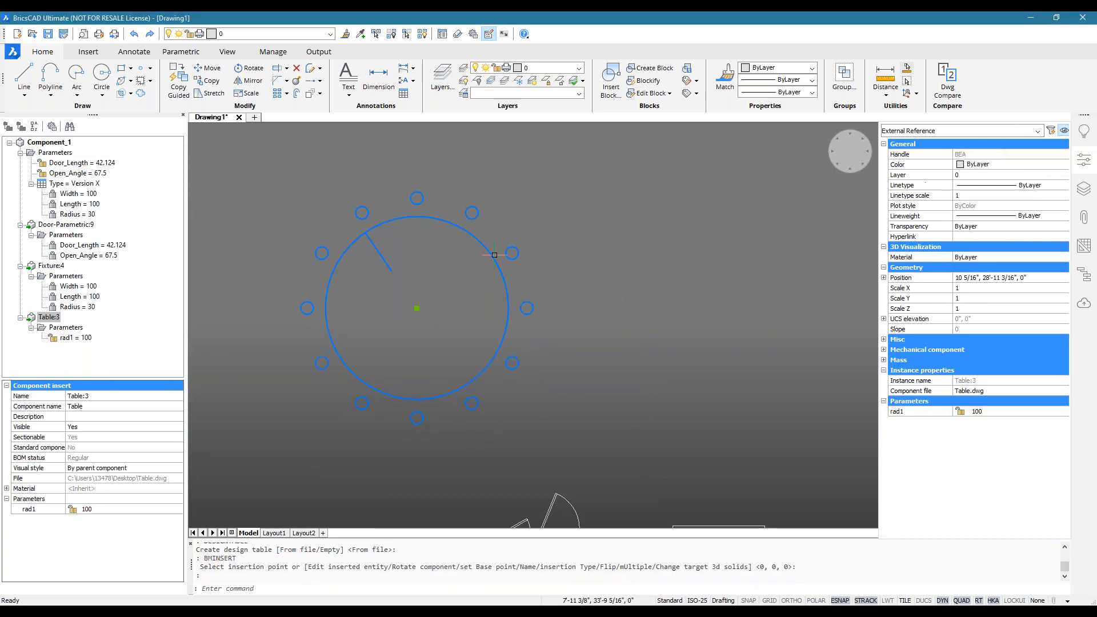
click(87, 511)
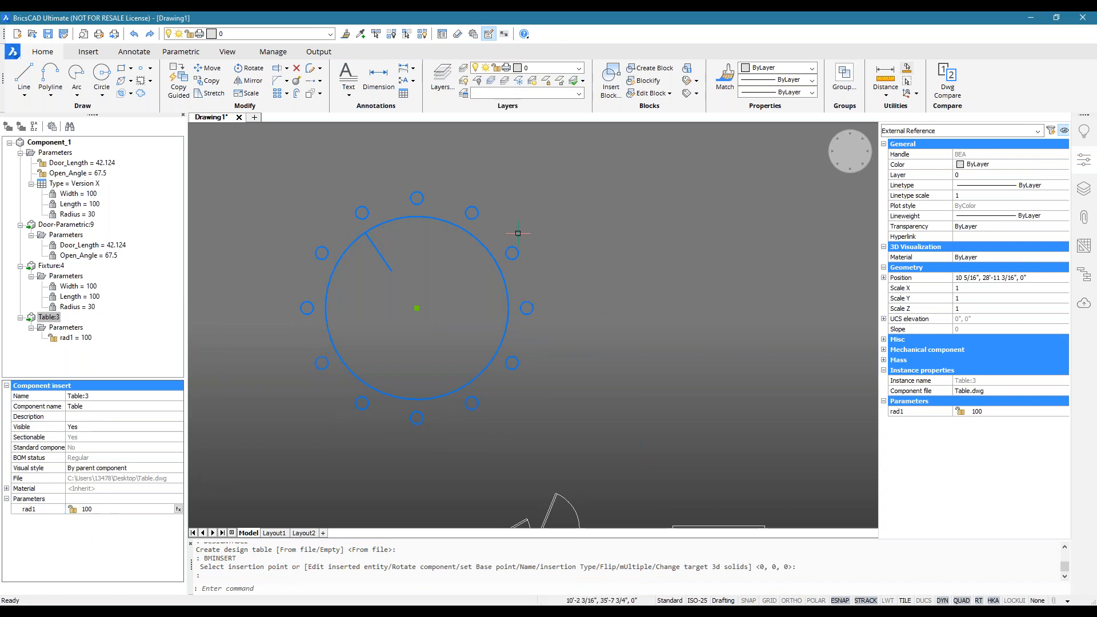
click(98, 508)
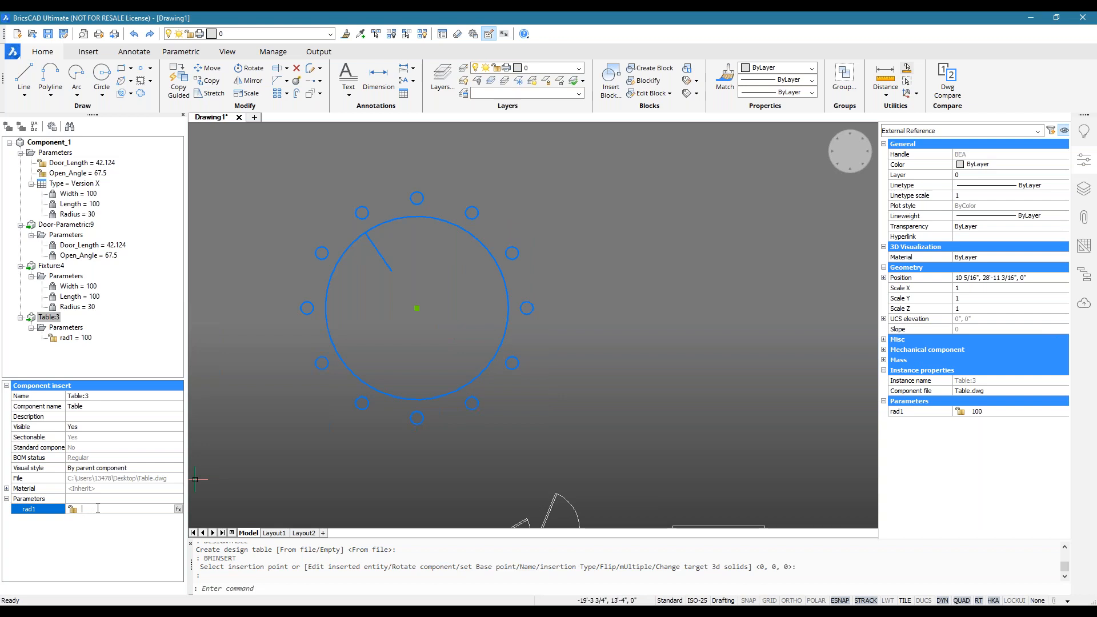
text(50)
key(Return)
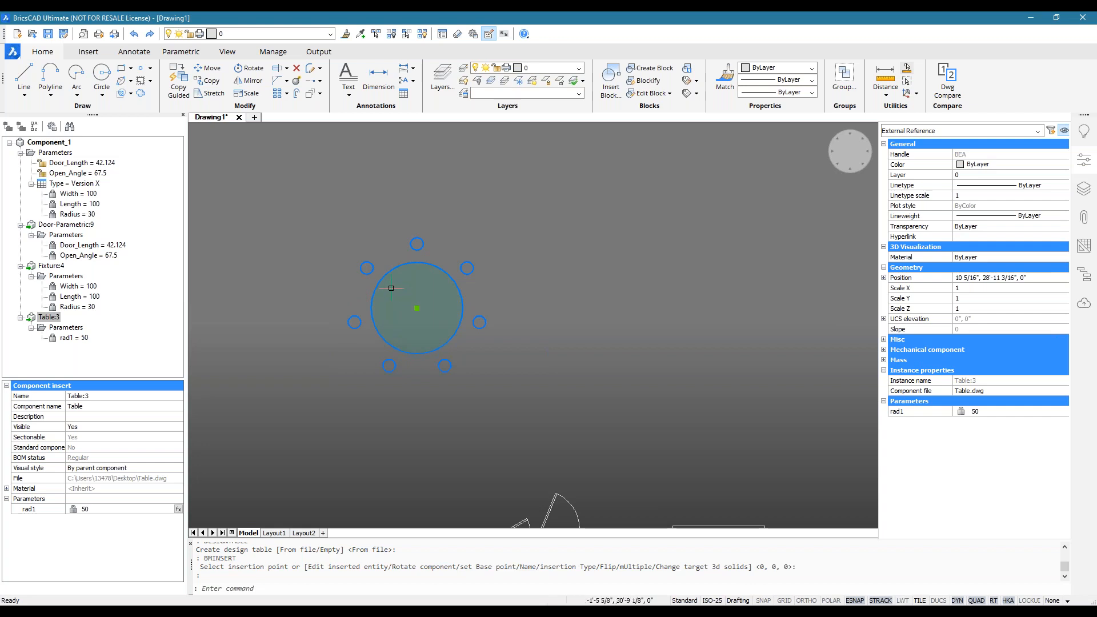
Link the table component's rad1 to a matching parameter in the main drawing
click(64, 338)
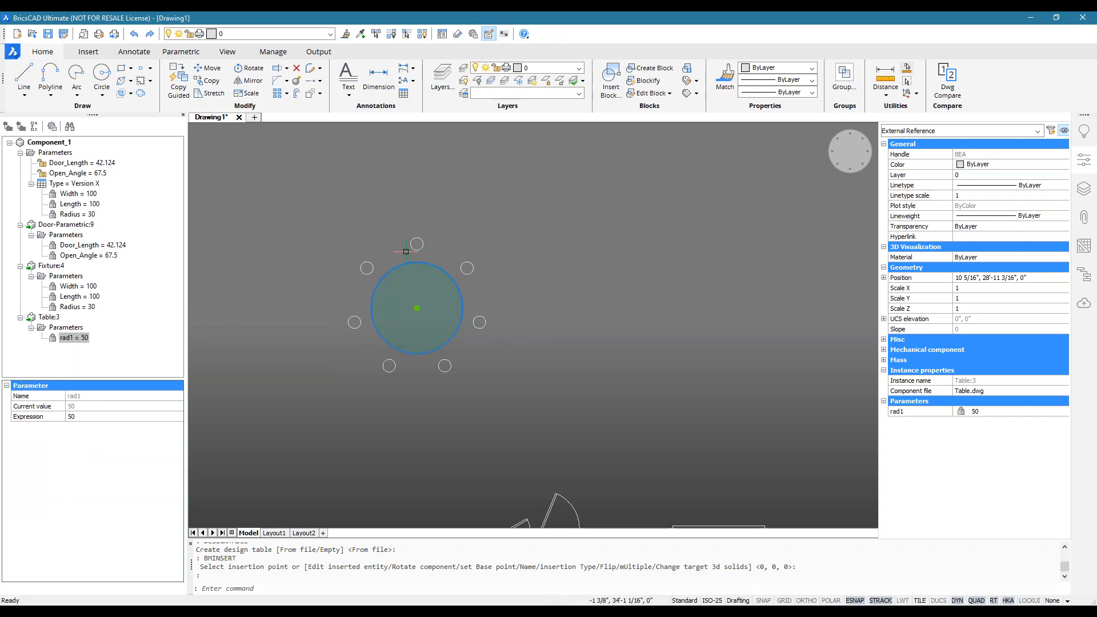
mouse_move(424, 237)
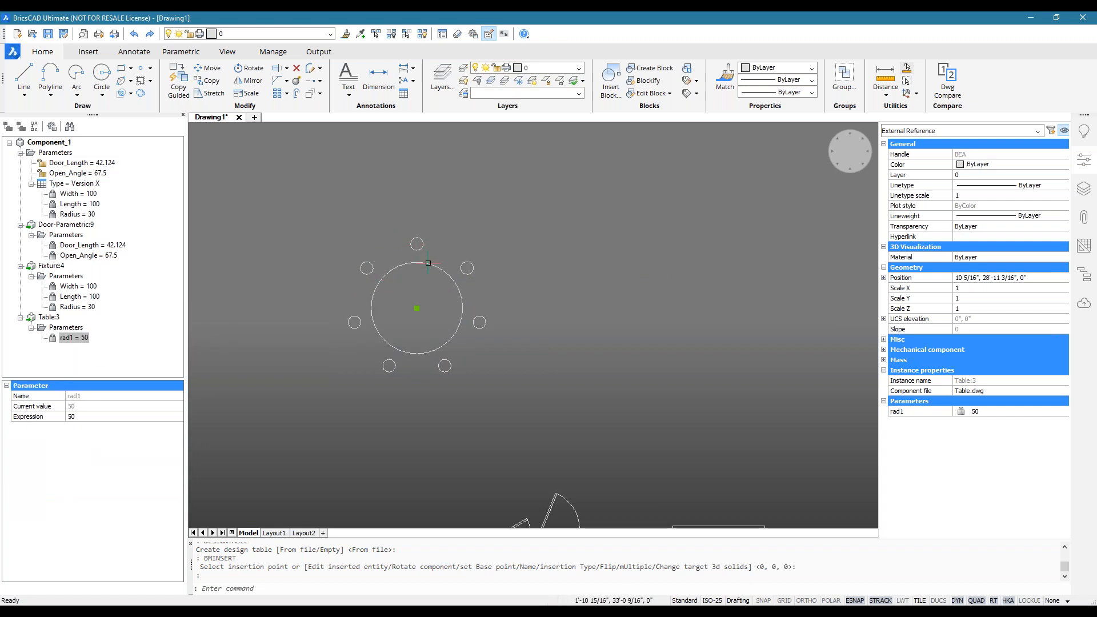
right_click(77, 342)
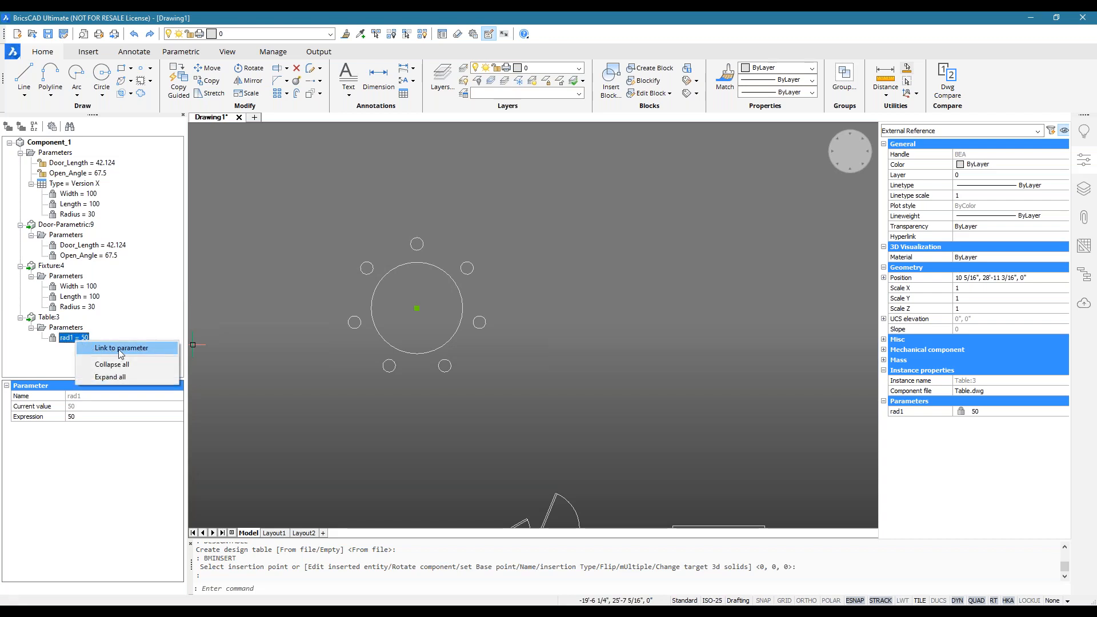
click(121, 348)
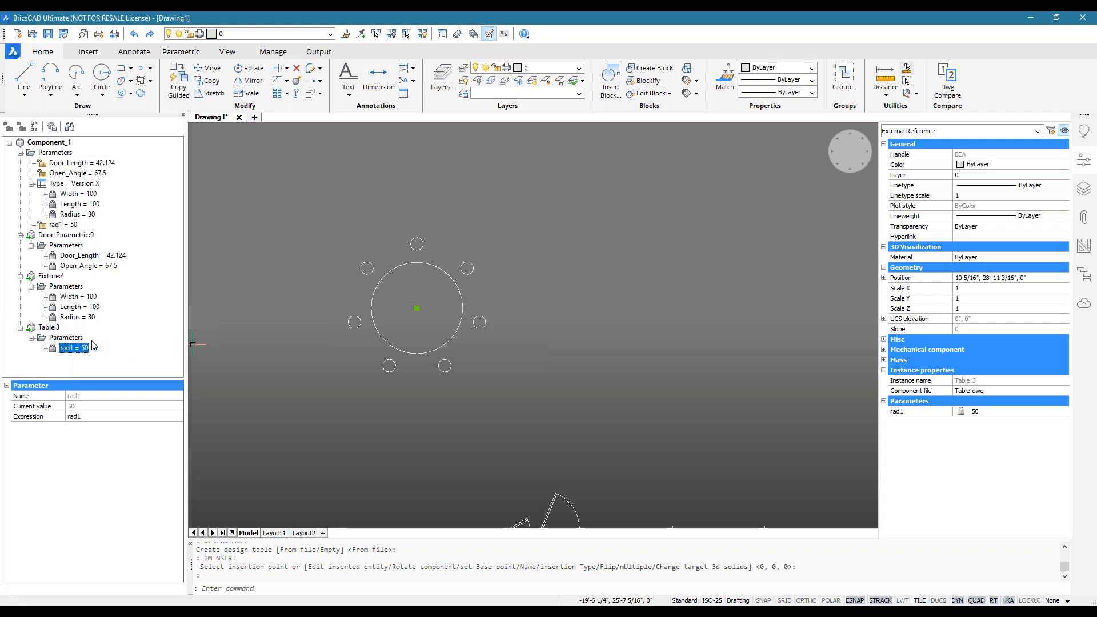
Look at the operations available for the main drawing's rad1 parameter, including Animate
click(68, 227)
right_click(69, 227)
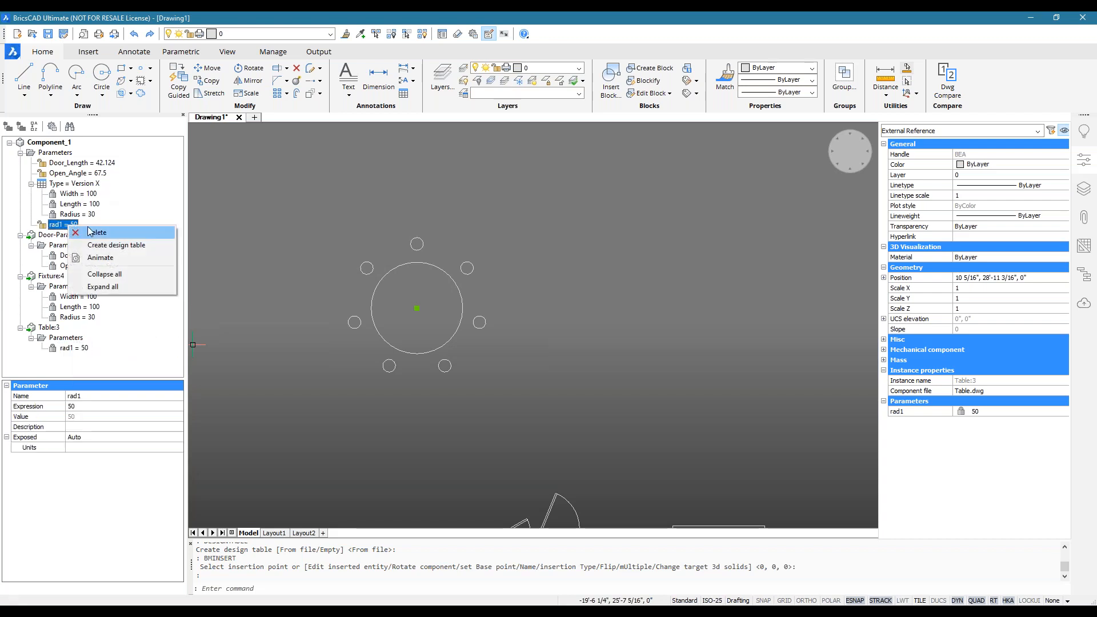
click(112, 260)
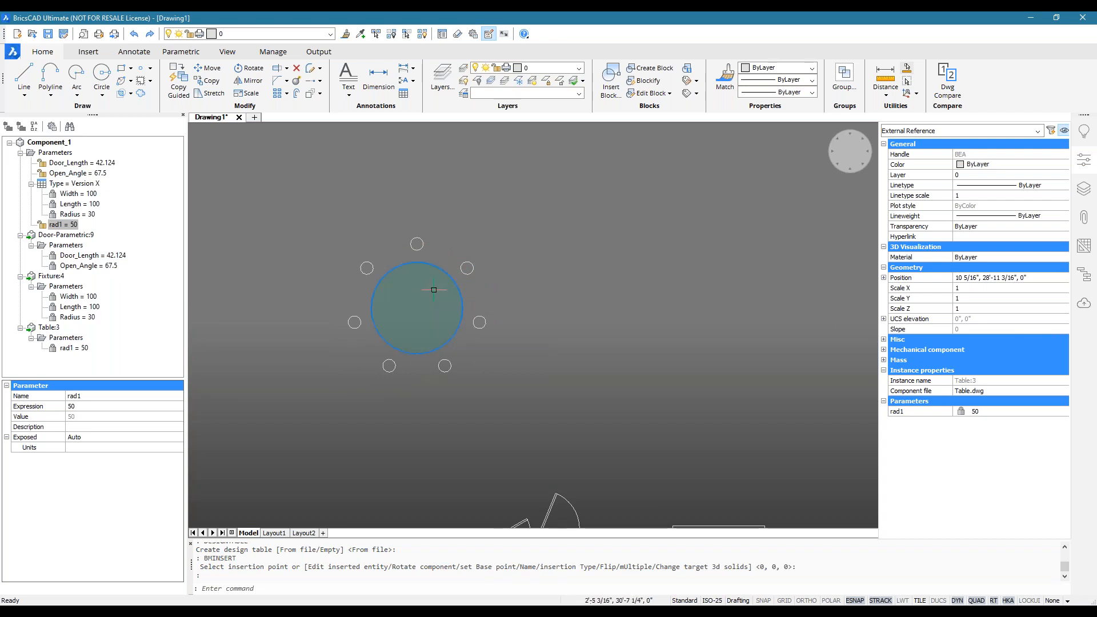
mouse_move(434, 290)
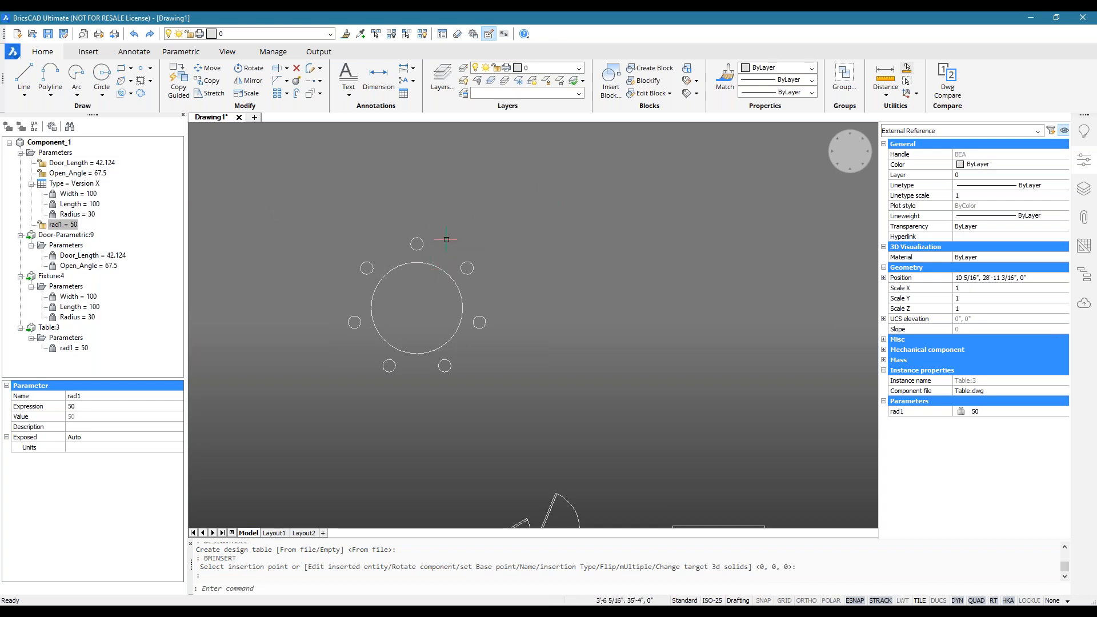
middle_drag(586, 395, 538, 406)
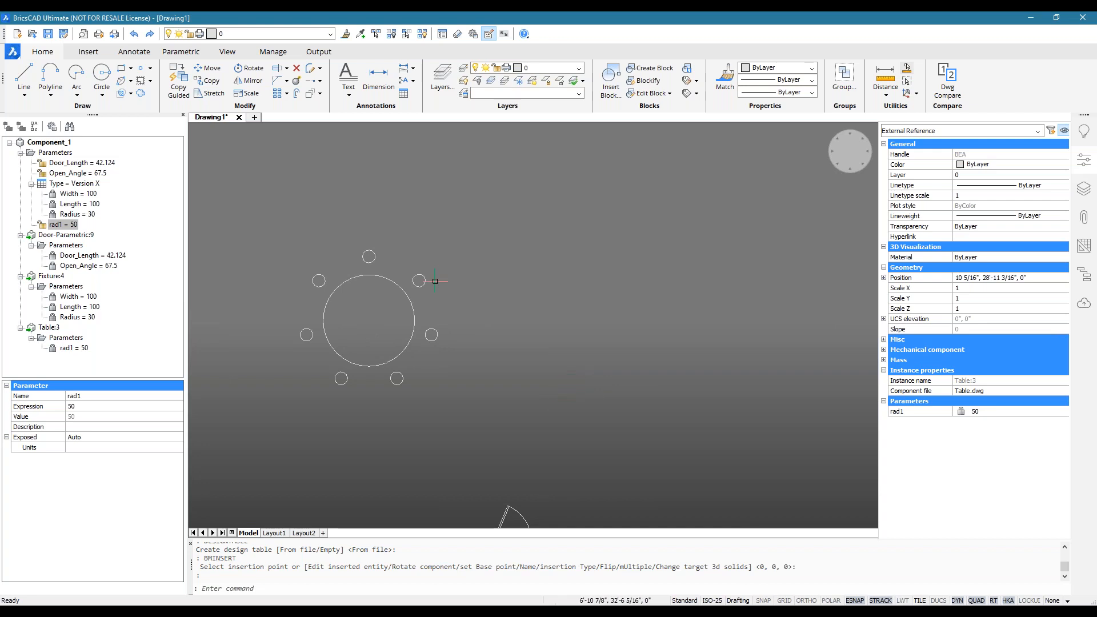
middle_drag(509, 311, 456, 309)
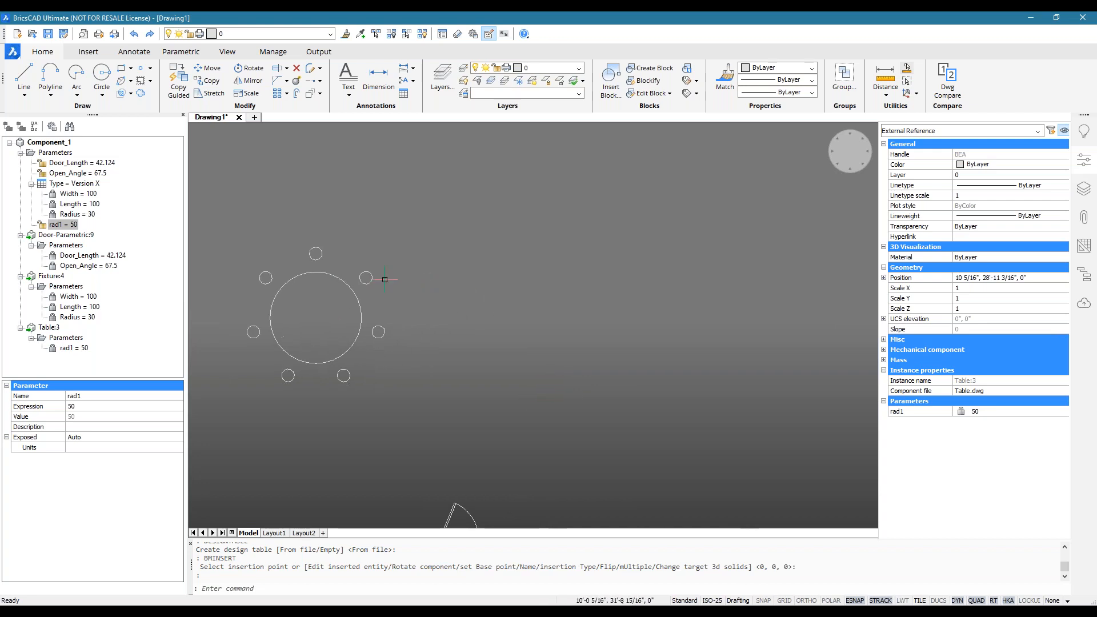
middle_drag(549, 319, 474, 327)
text(bminsert)
key(Return)
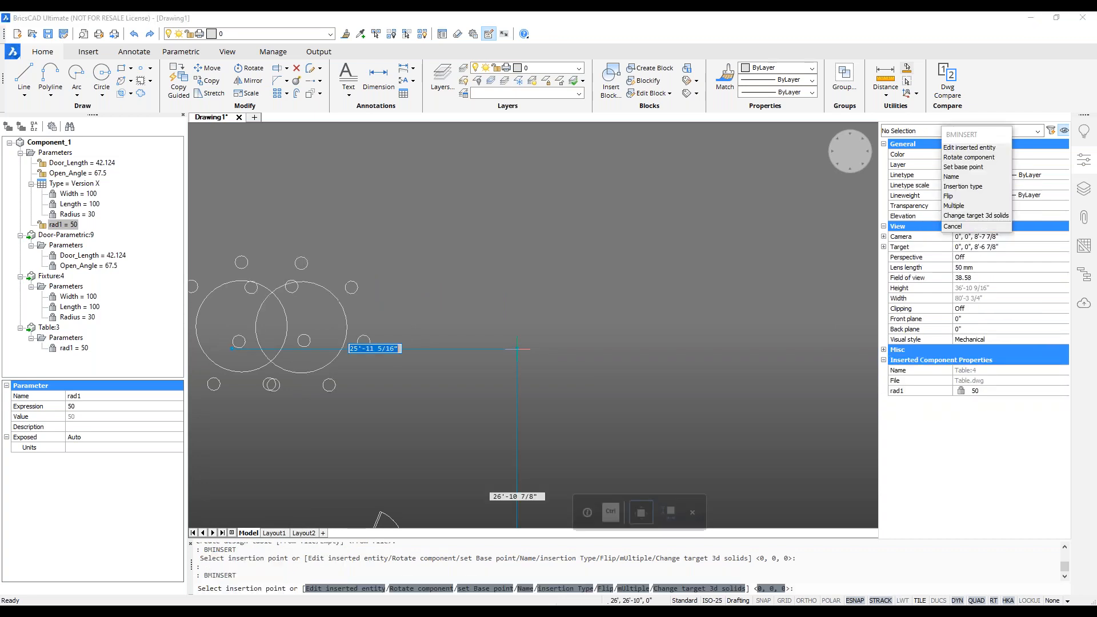
key(Escape)
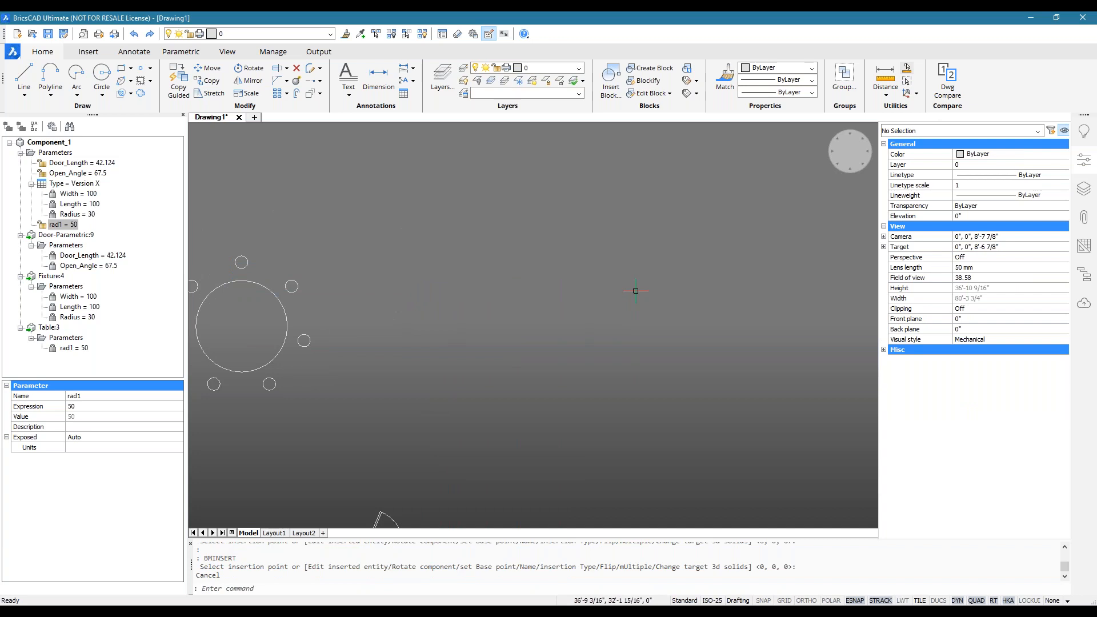
Insert the Stage drawing from the Desktop as a component in the empty area beside the fixture
click(486, 590)
text(bminsert)
key(Return)
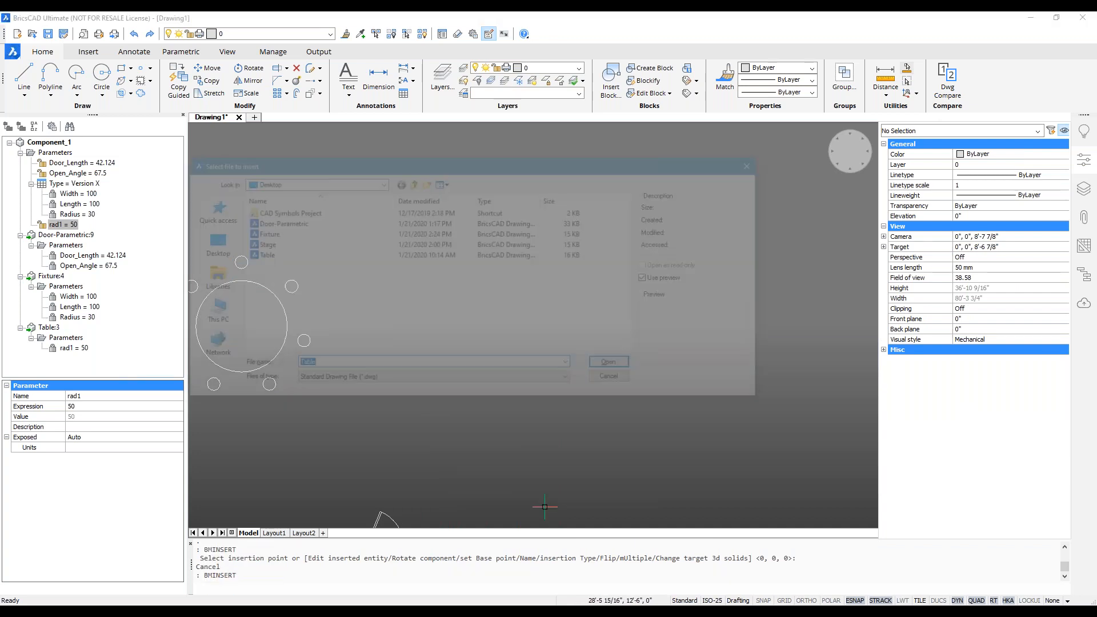
click(261, 244)
click(614, 365)
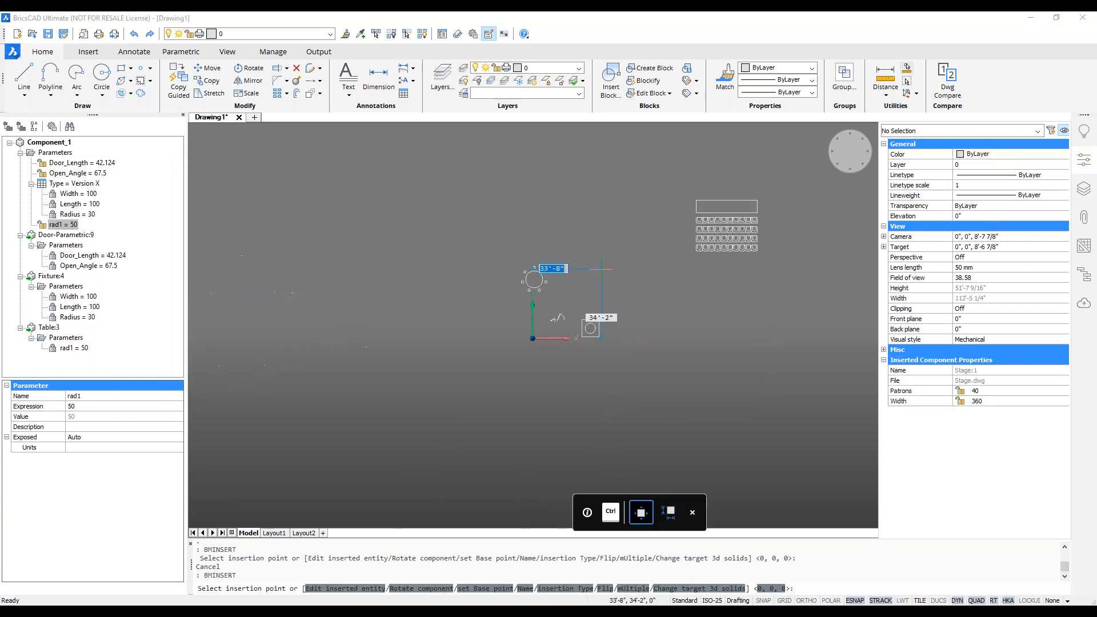
scroll(343, 397, down, 6)
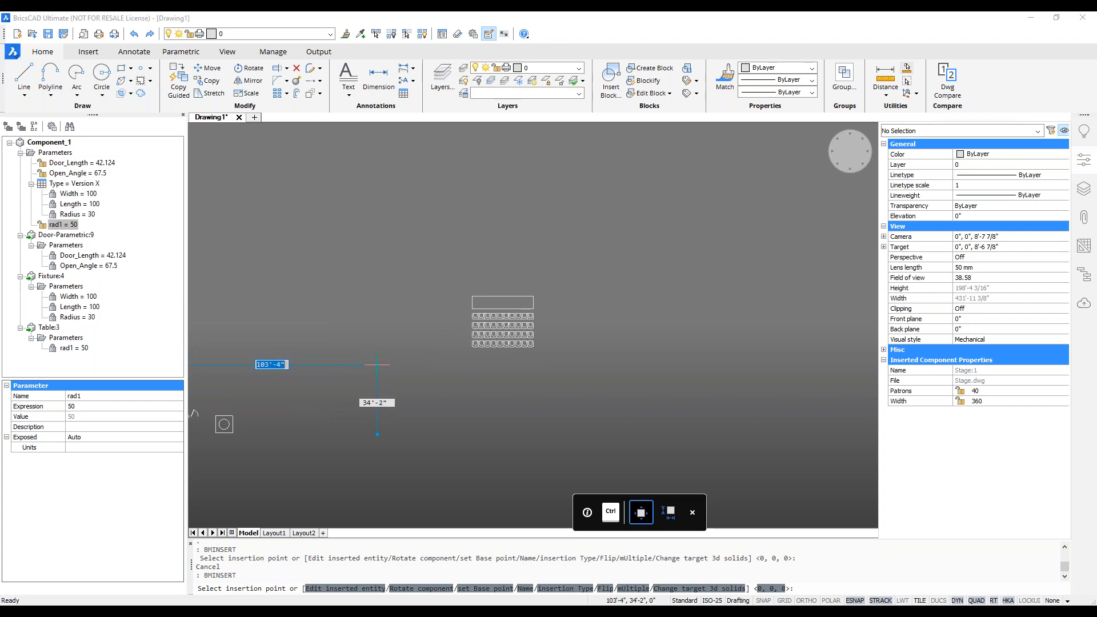
click(377, 365)
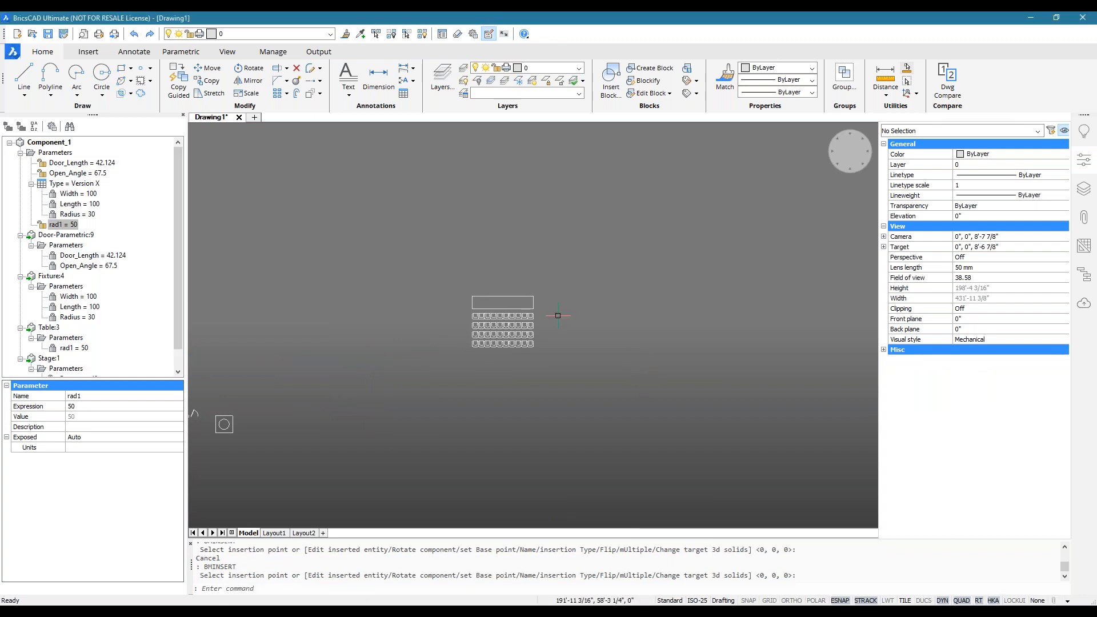
Link the stage component's Patrons and Width parameters to matching parameters in the main drawing
scroll(558, 316, up, 2)
scroll(167, 307, down, 2)
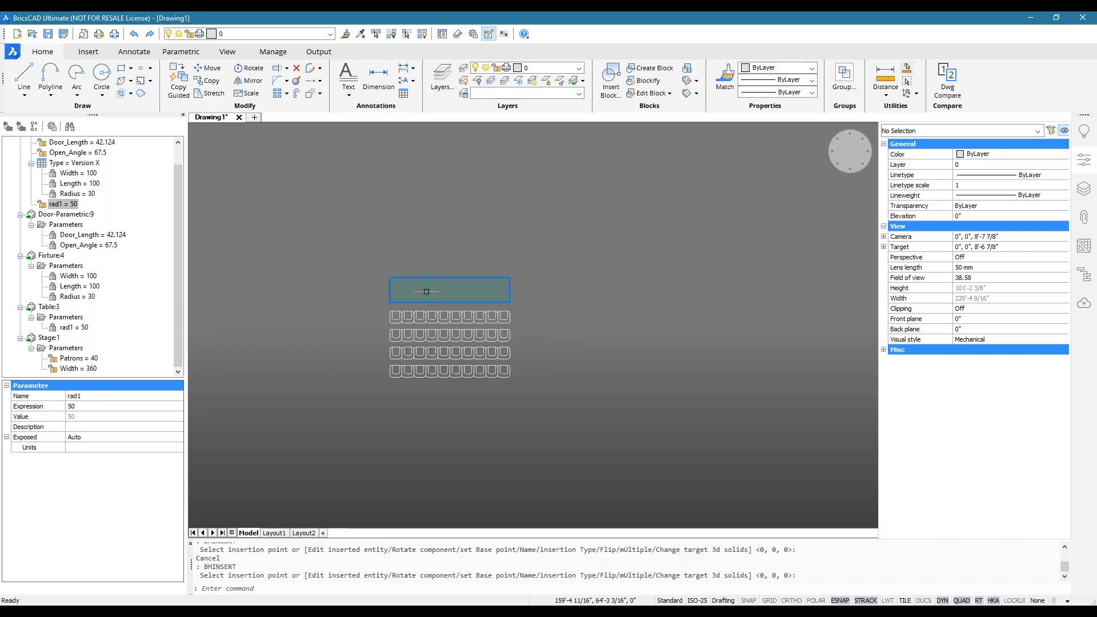
scroll(580, 308, up, 3)
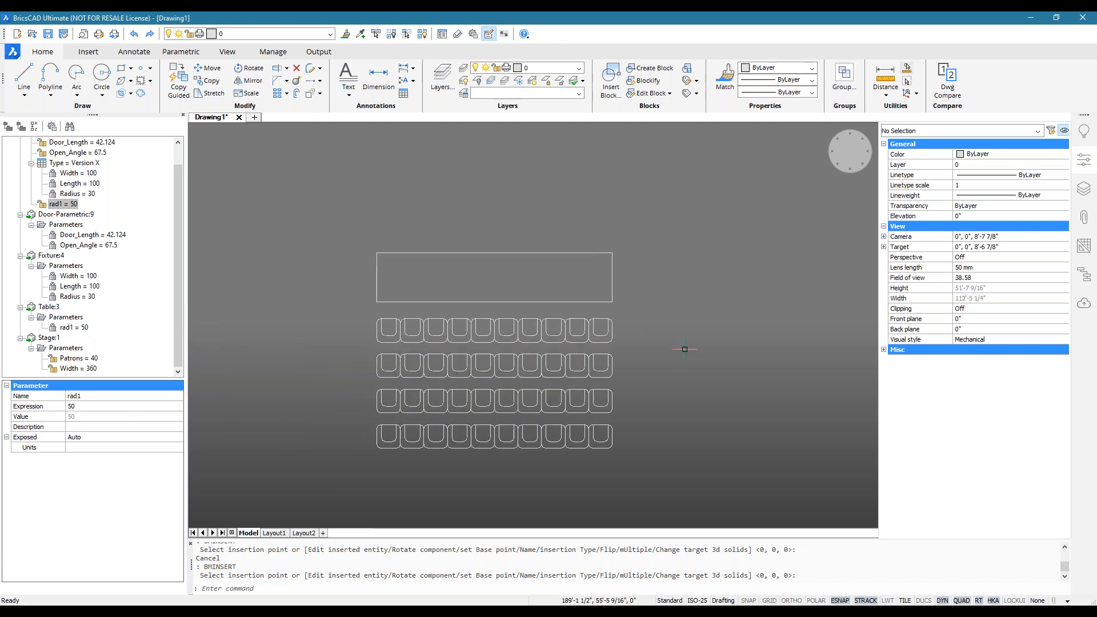
click(80, 369)
ctrl+click(79, 358)
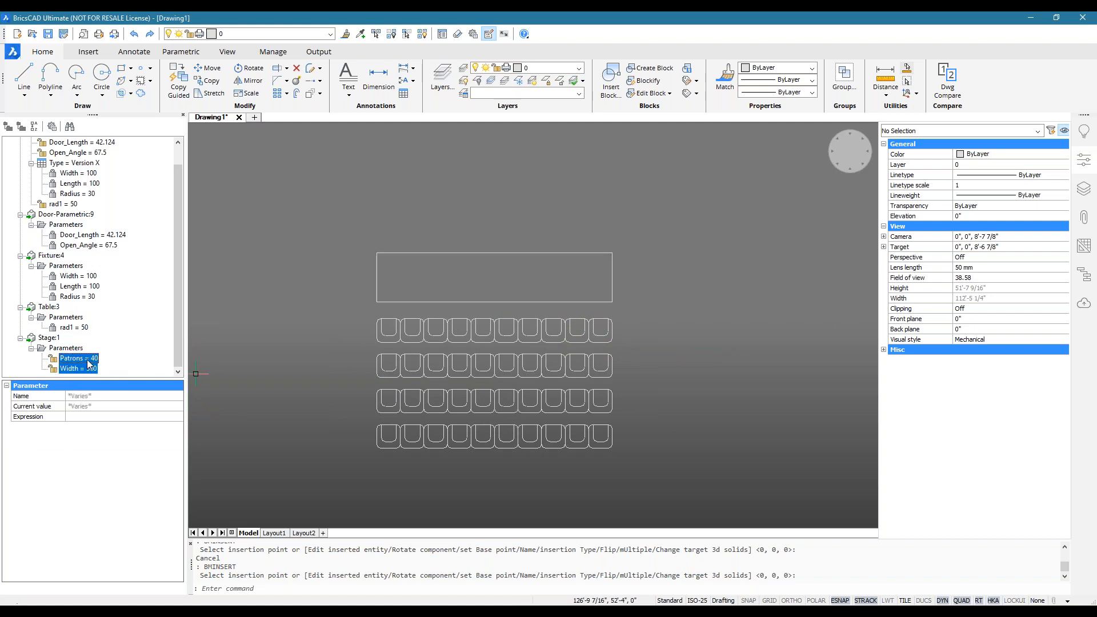
right_click(87, 361)
click(148, 369)
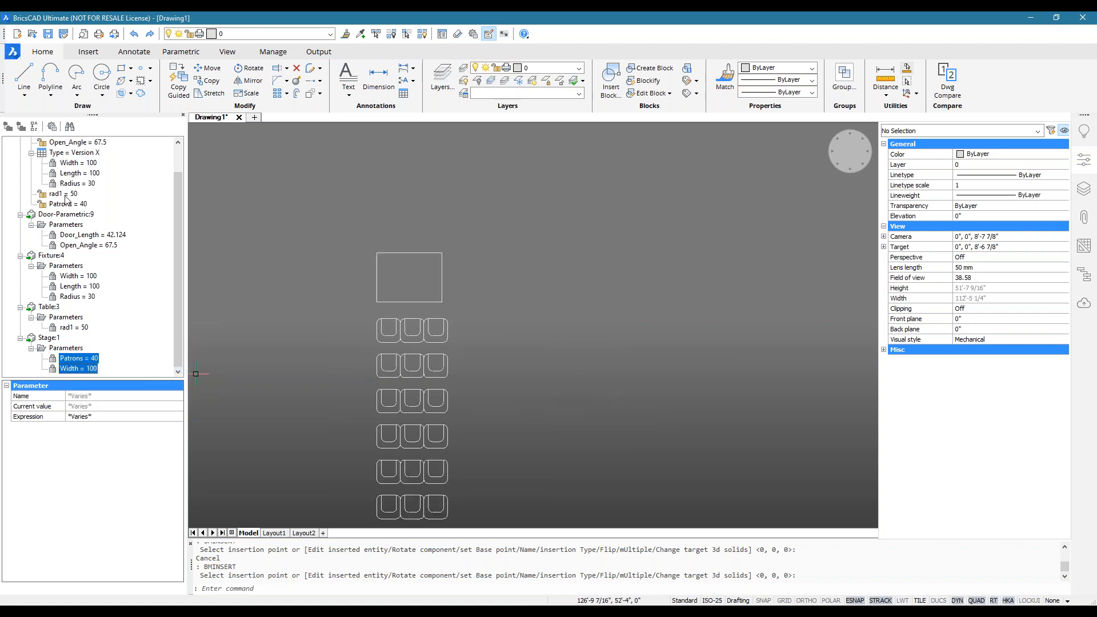
Examine the main drawing's linked parameters, including Patrons and the shared Width, against the stage and seating layout
scroll(96, 216, up, 1)
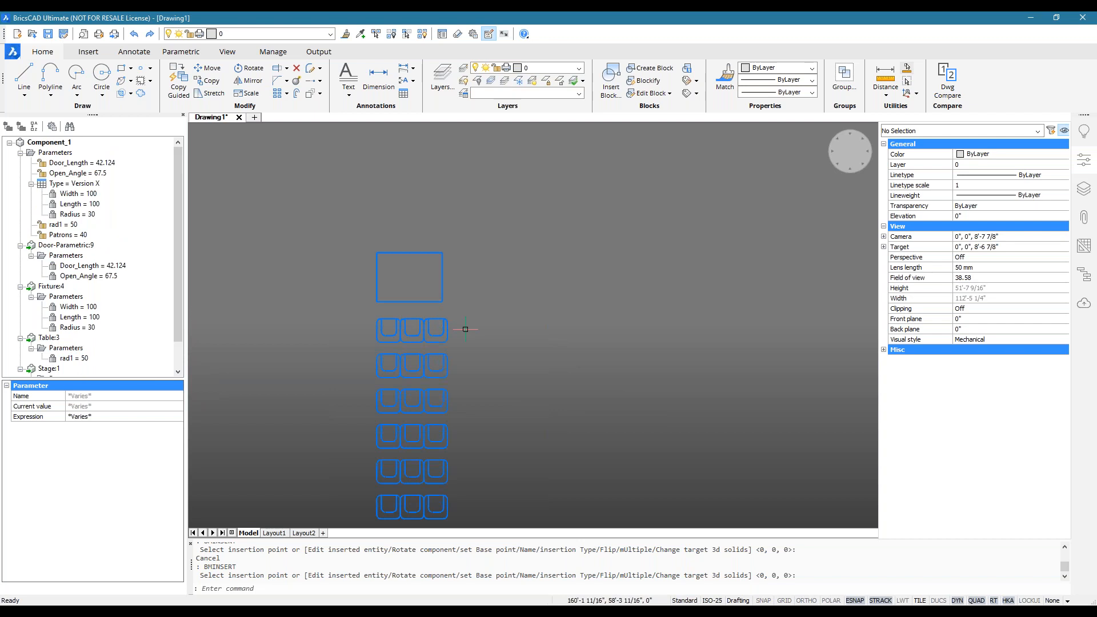
click(107, 164)
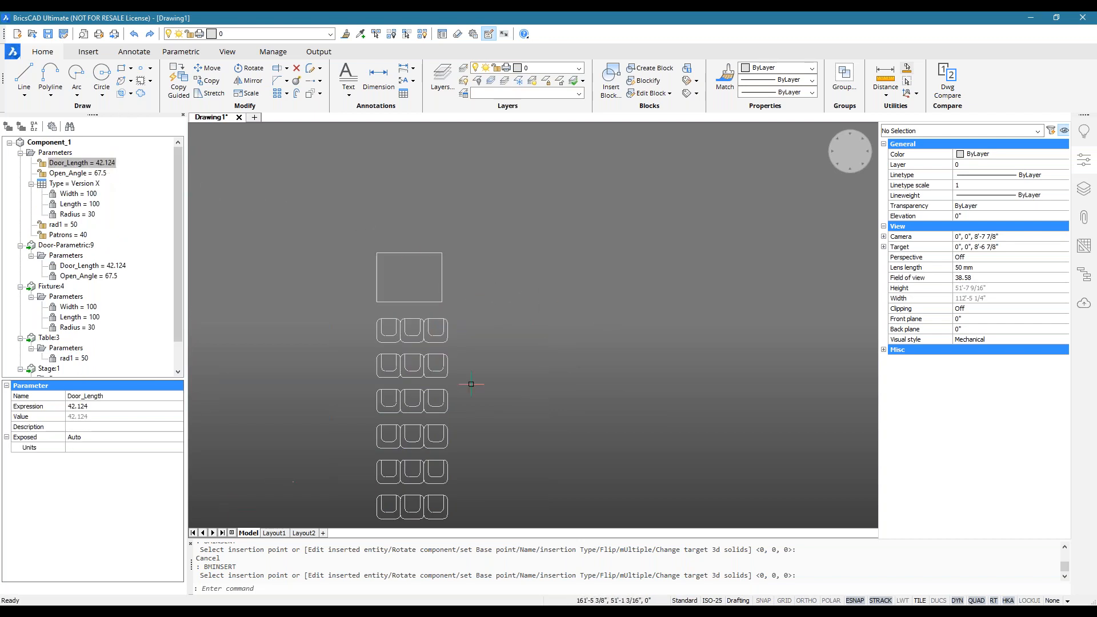
scroll(474, 410, down, 5)
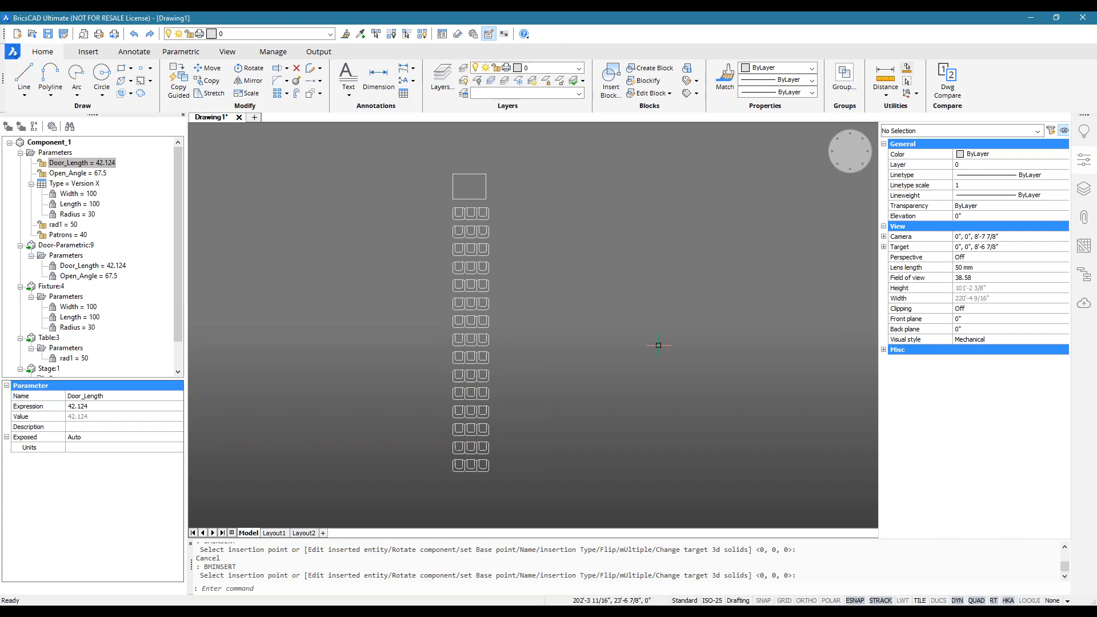
scroll(136, 293, down, 1)
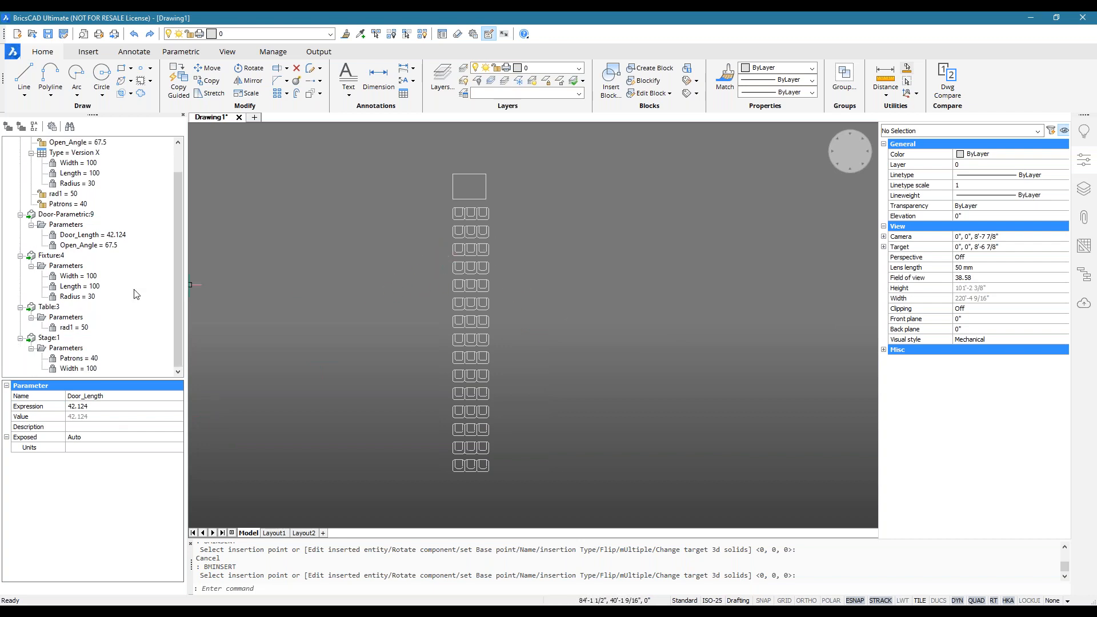
click(68, 204)
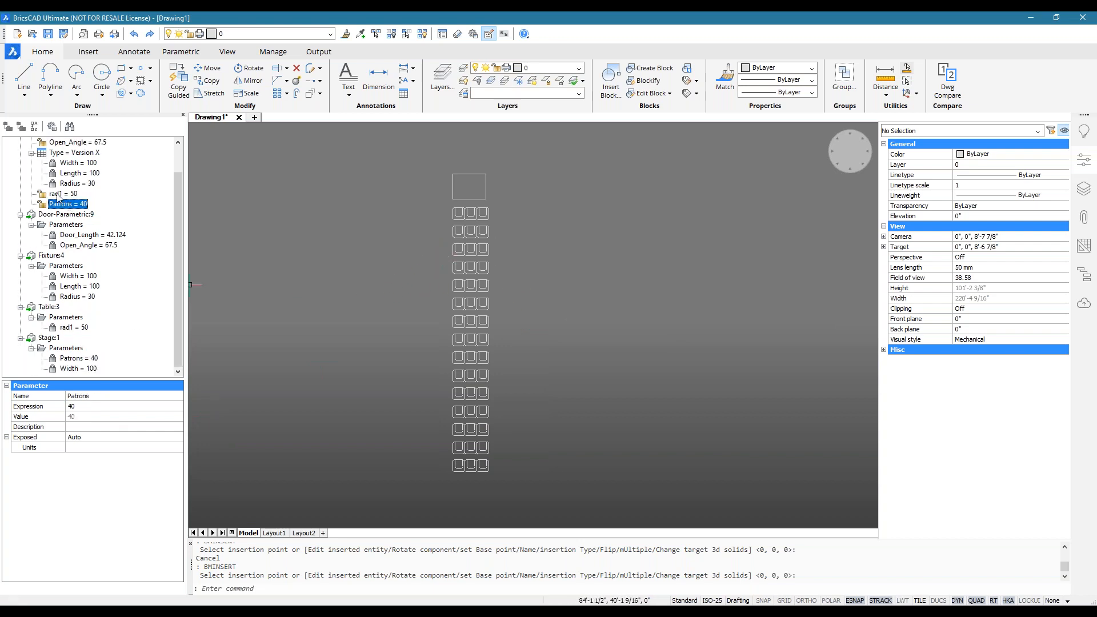
scroll(77, 235, up, 1)
scroll(84, 272, down, 1)
Create a new blank drawing and close Drawing1 without saving its changes
click(255, 119)
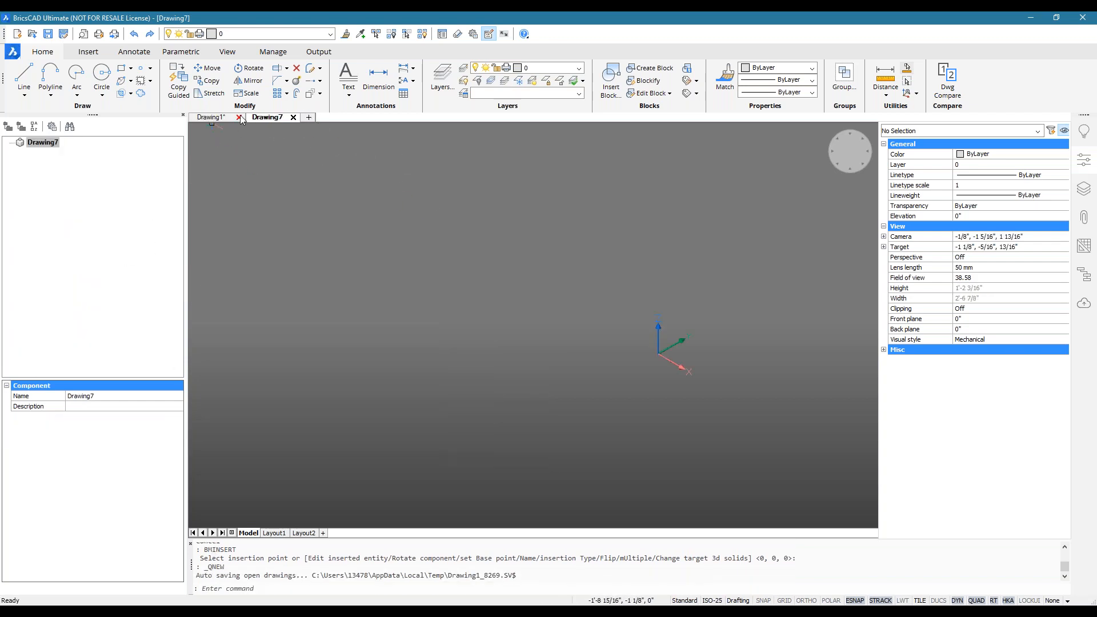
click(239, 117)
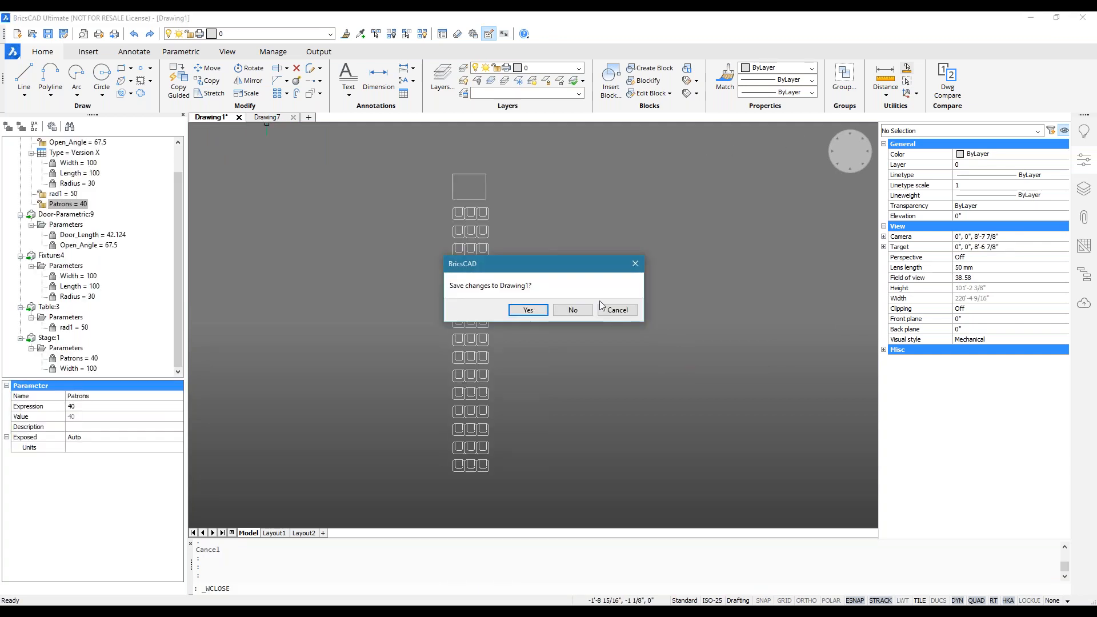
click(584, 314)
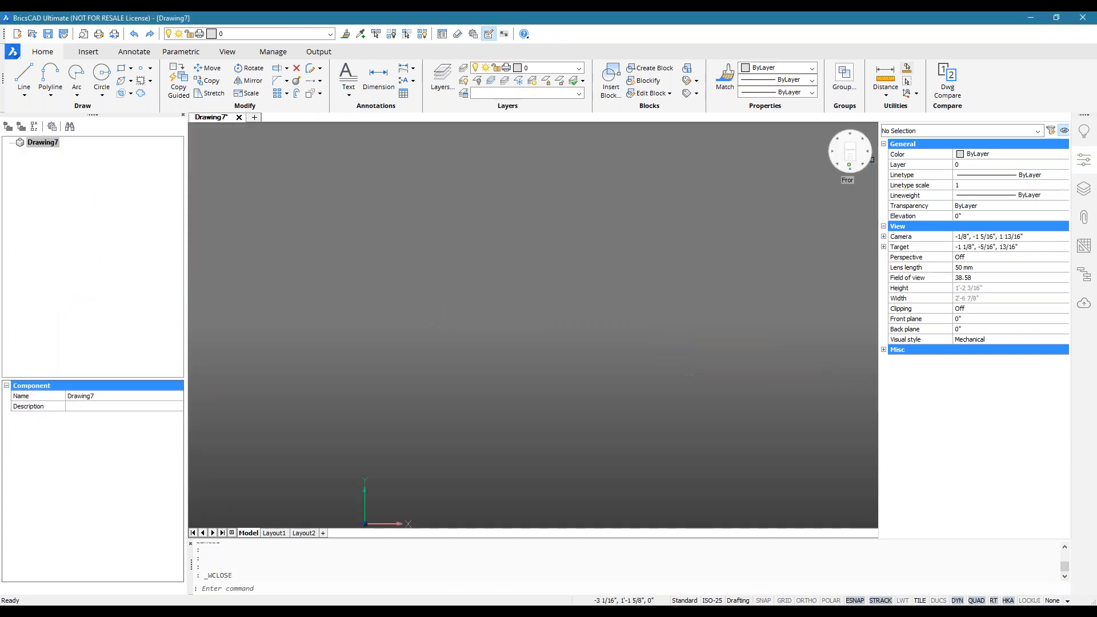
Insert the Stage drawing from the Desktop as a component near the new drawing's origin, and fit it in view
text(BMINSERT)
key(Return)
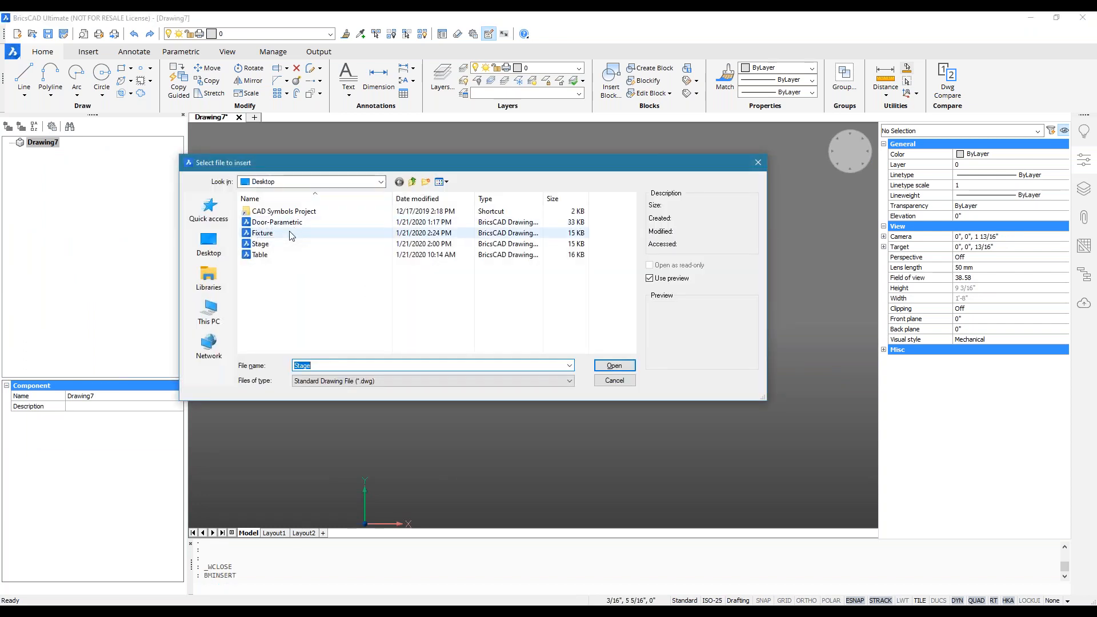
double_click(268, 246)
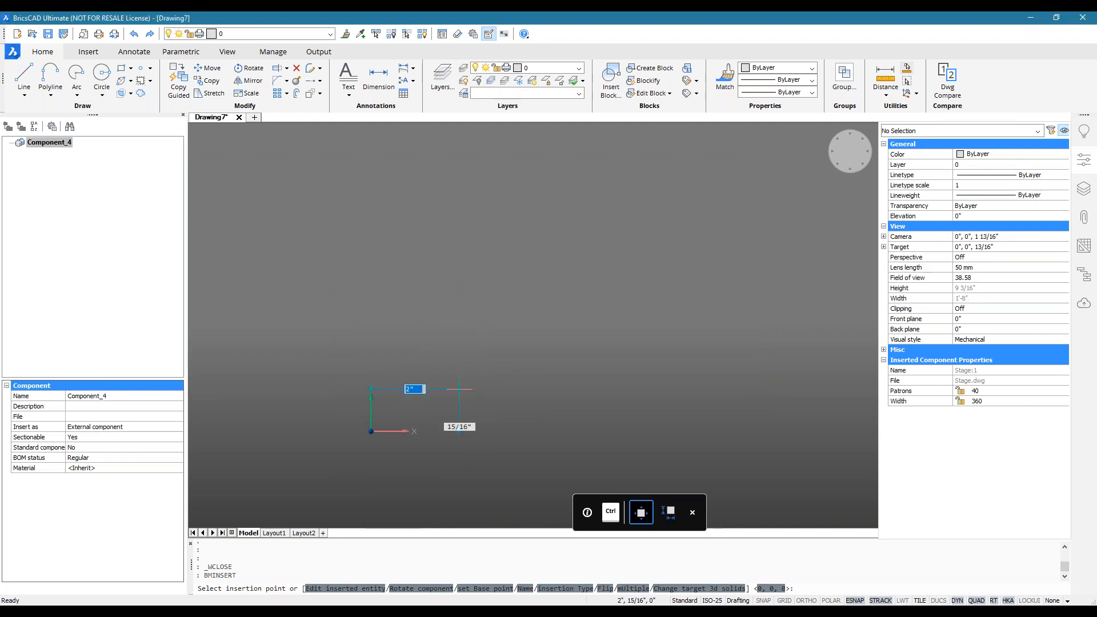
click(467, 359)
middle_click(471, 350)
middle_click(472, 350)
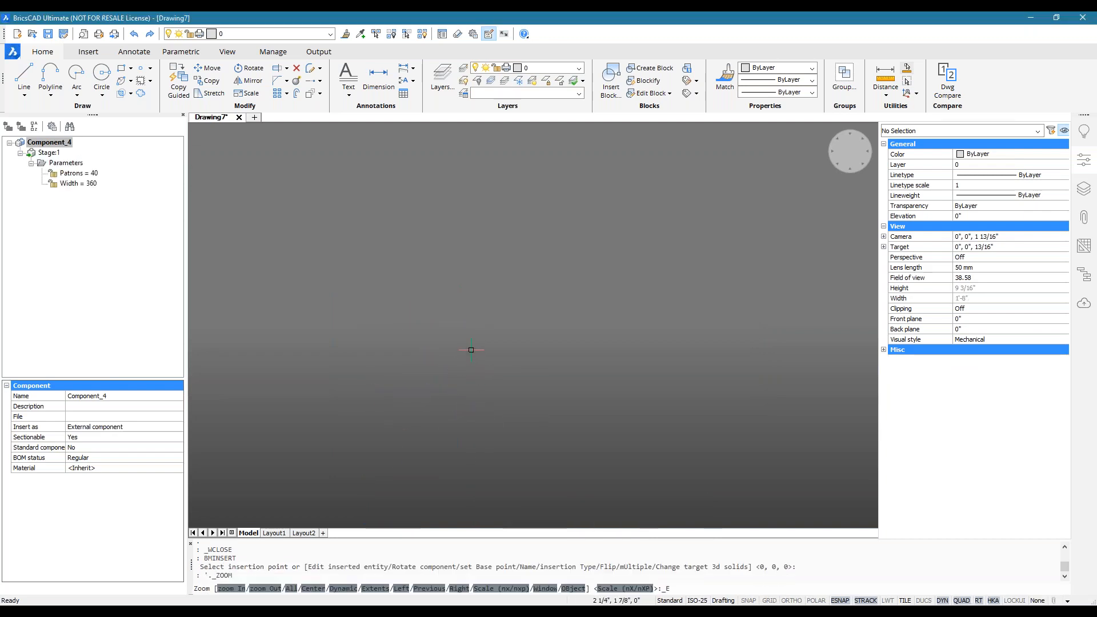
scroll(629, 354, down, 5)
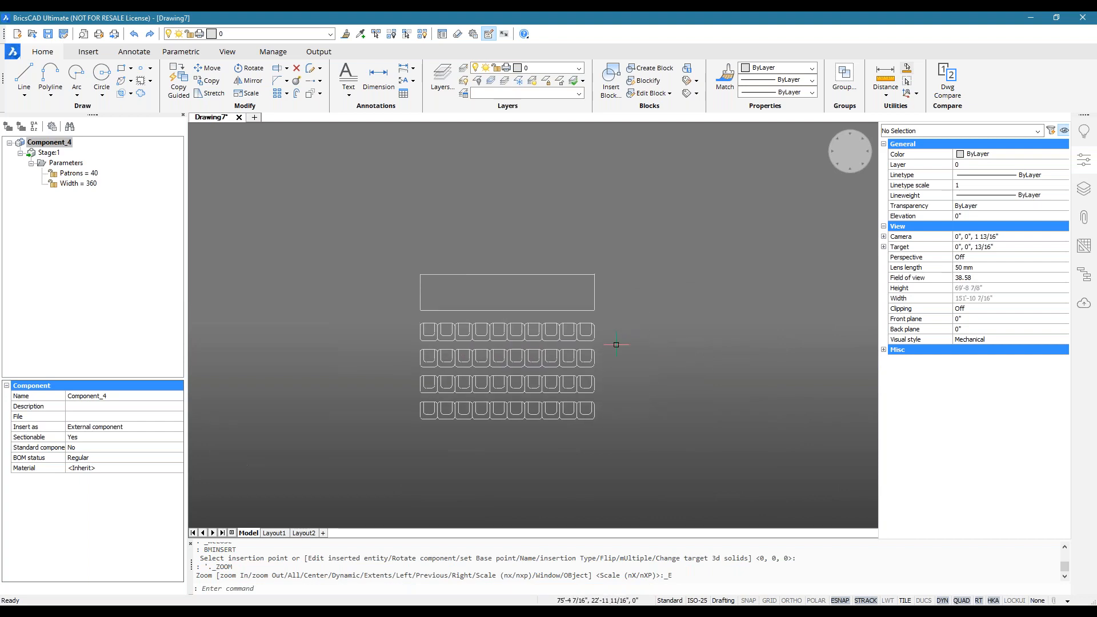
Link both parameters of the Stage component, Patrons and Width, to the new main drawing
click(80, 184)
shift+click(79, 173)
right_click(85, 174)
click(117, 181)
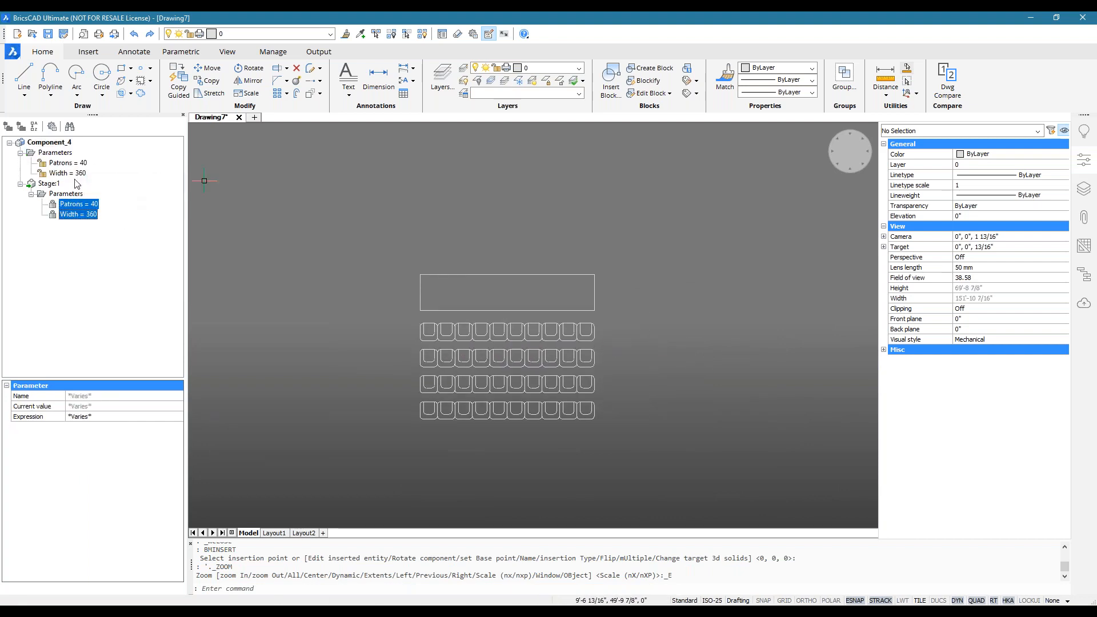
Set the main drawing's Patrons parameter to 50
click(68, 162)
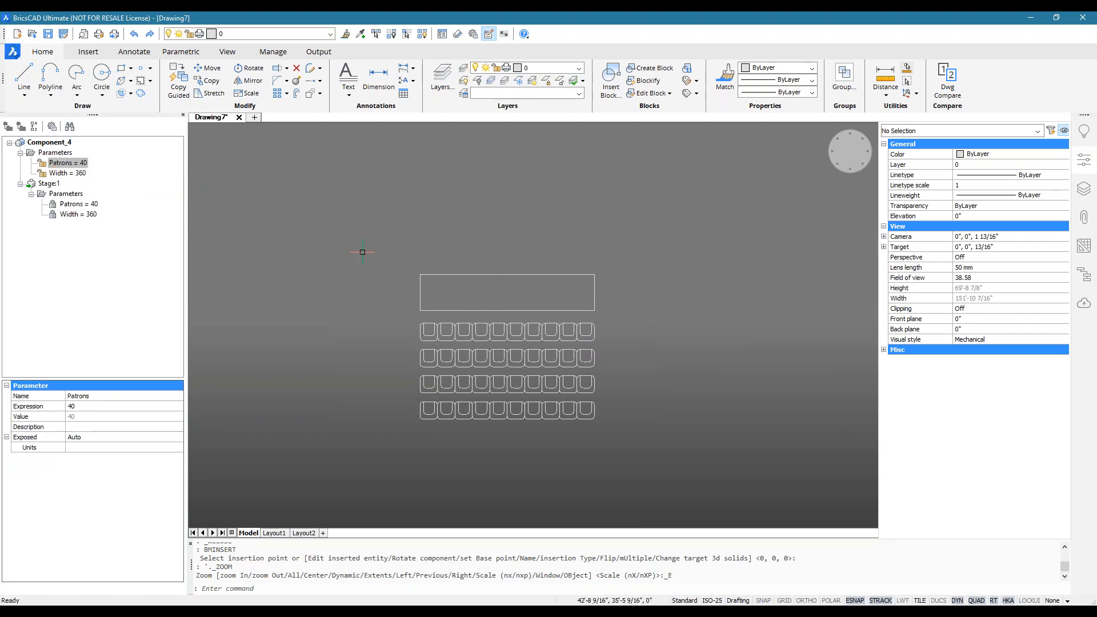
click(90, 411)
click(96, 410)
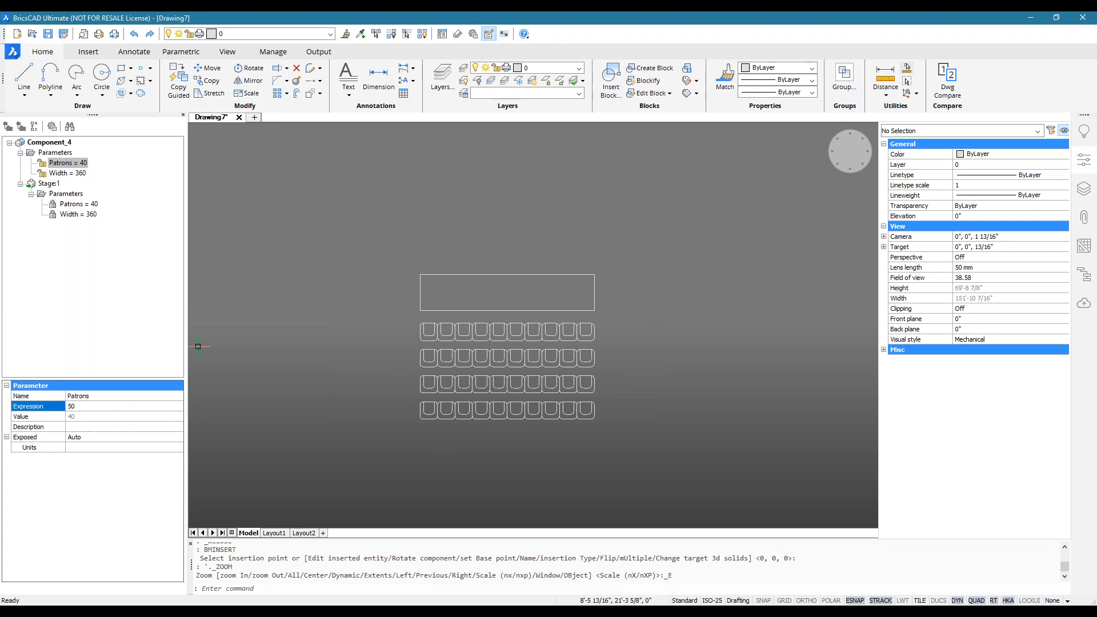
text(50)
key(Return)
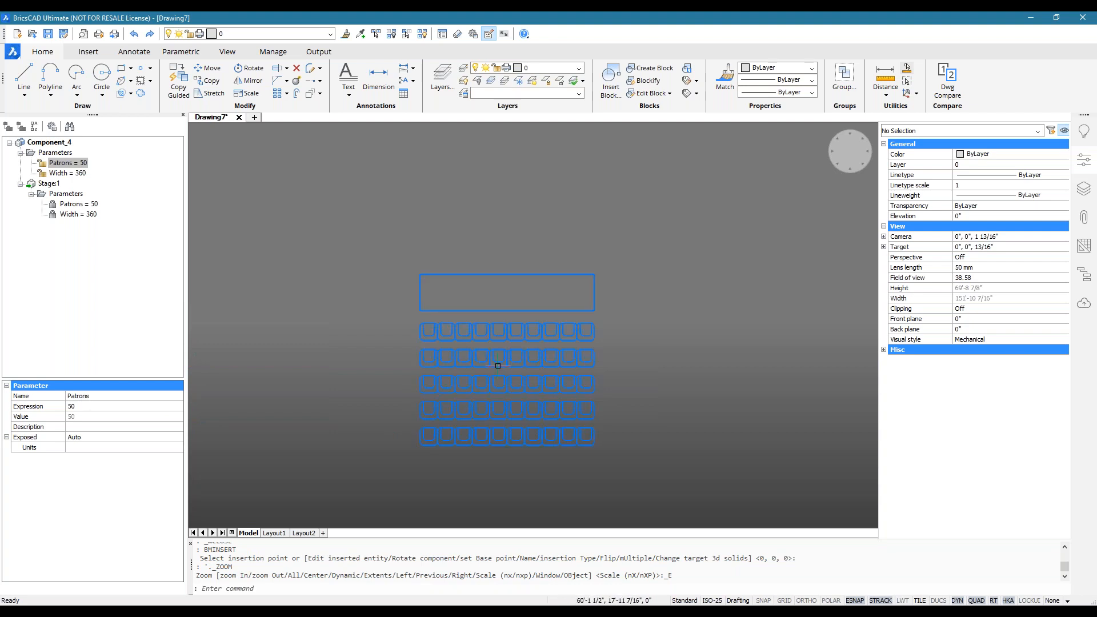
Change the main drawing's Patrons parameter to 51
click(92, 409)
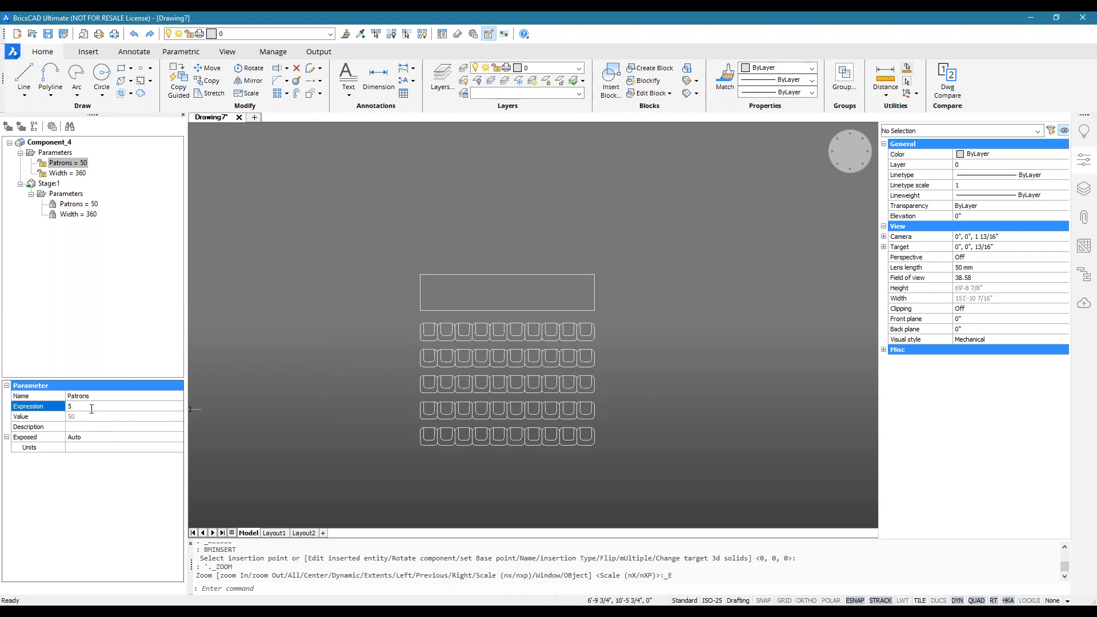
key(Return)
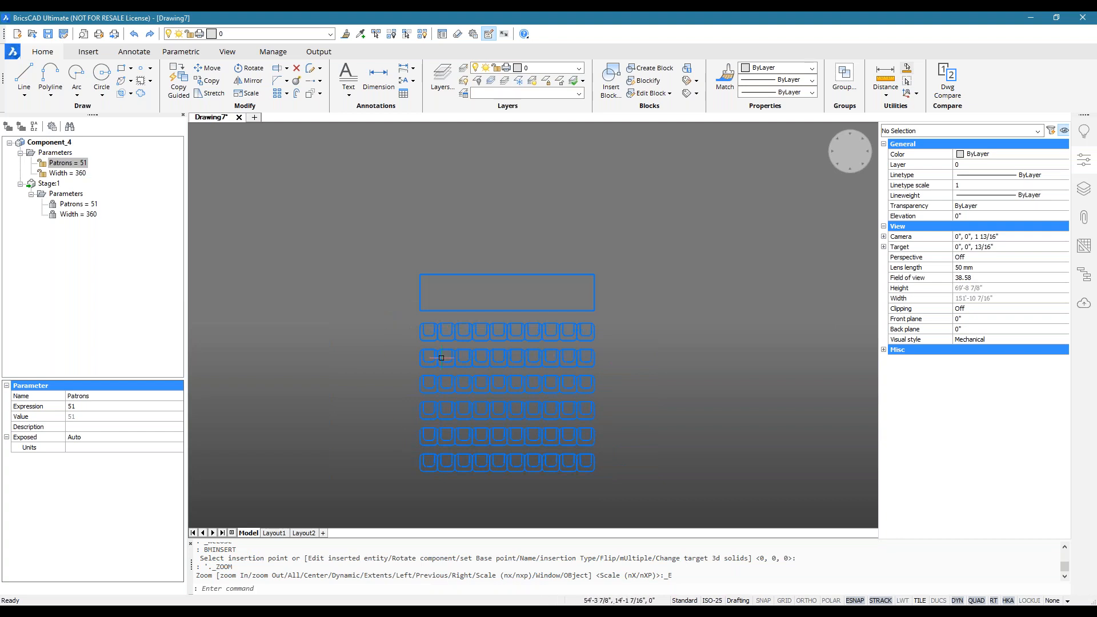
mouse_move(481, 399)
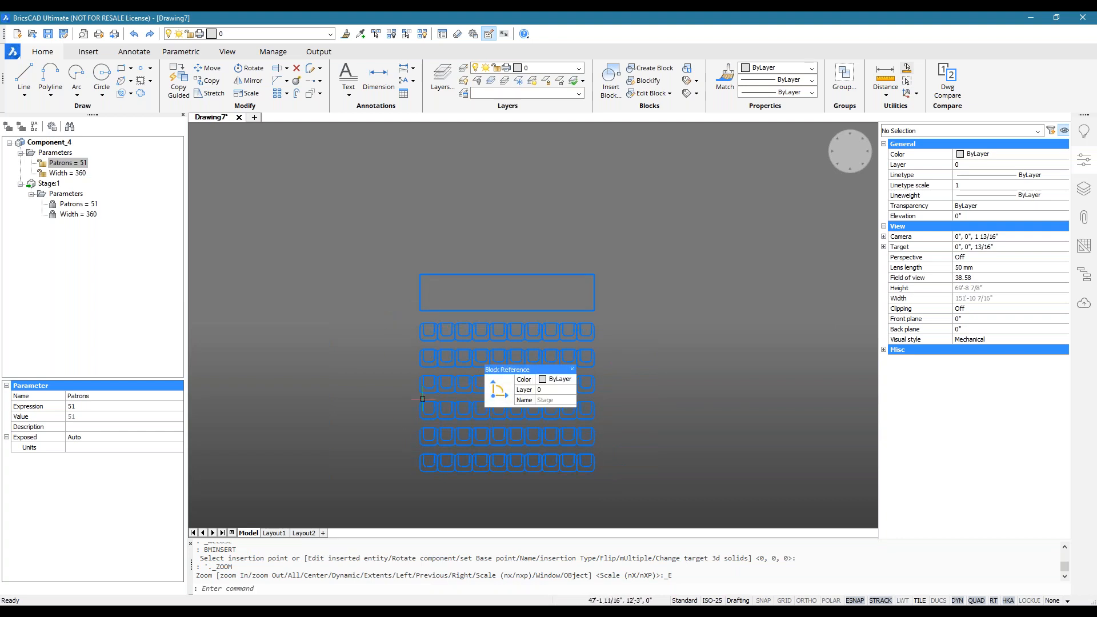
Set the main drawing's Width parameter to 400 to widen the stage and its seating rows
click(79, 175)
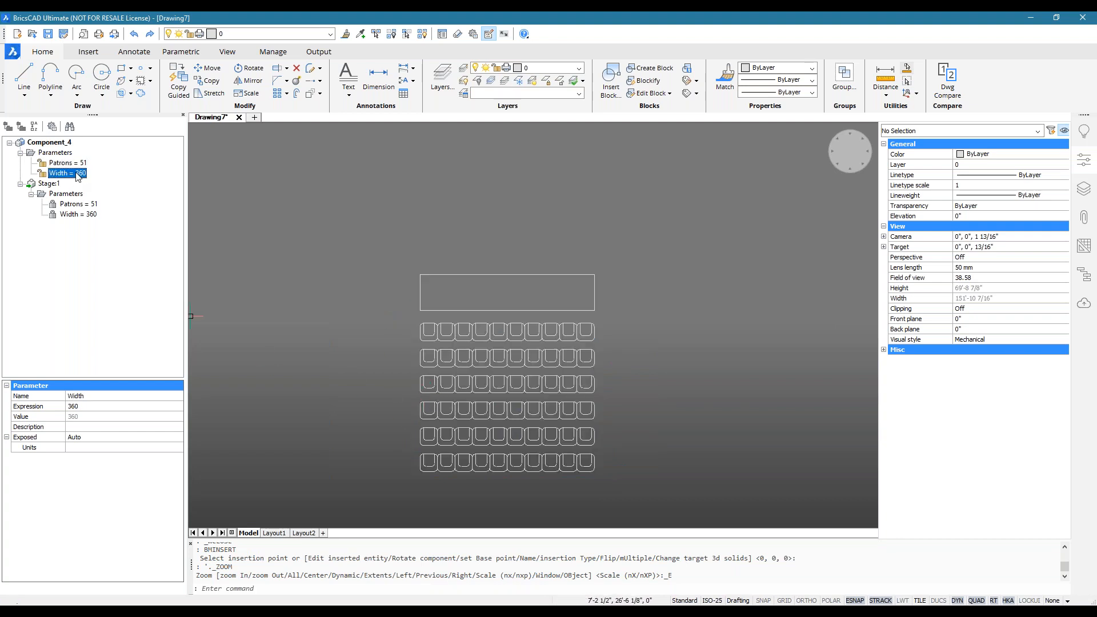
click(90, 407)
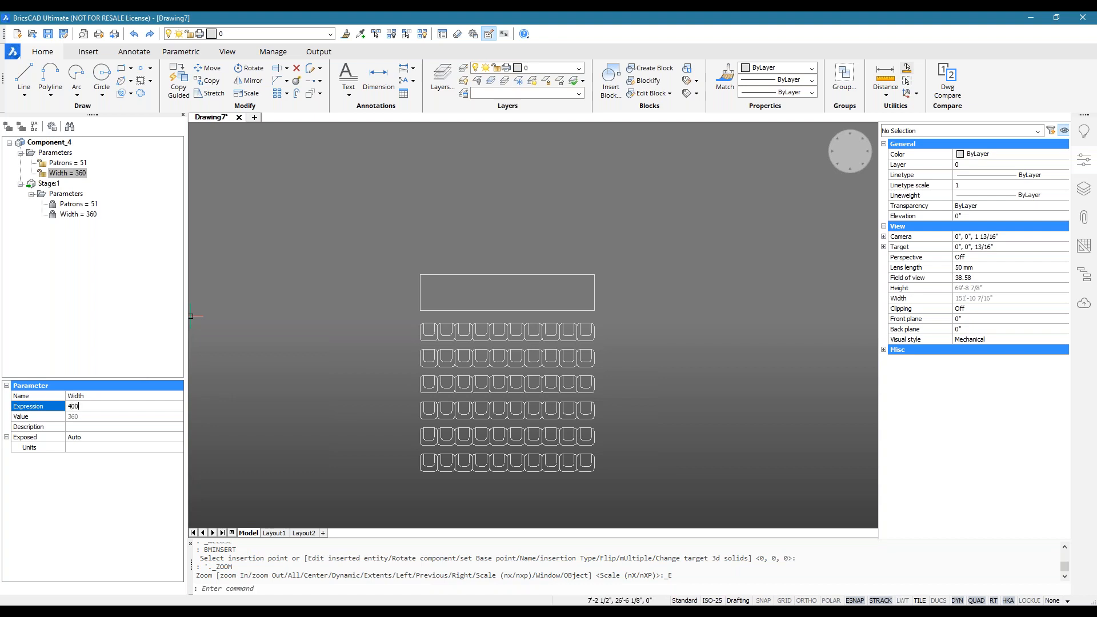
text(400)
key(Return)
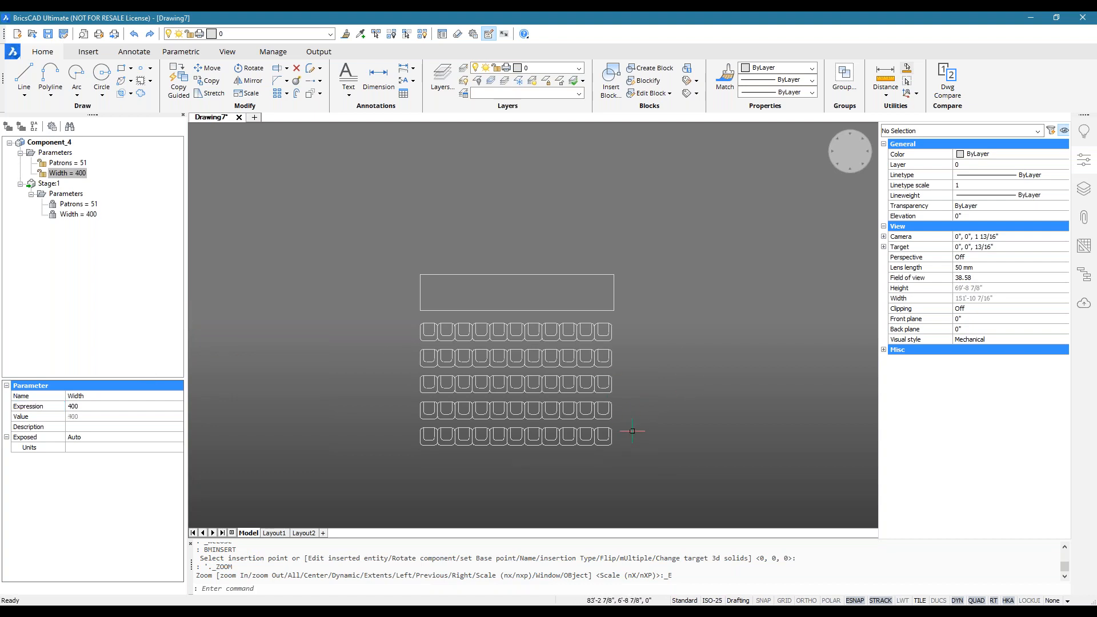
mouse_move(527, 443)
middle_drag(370, 399, 359, 380)
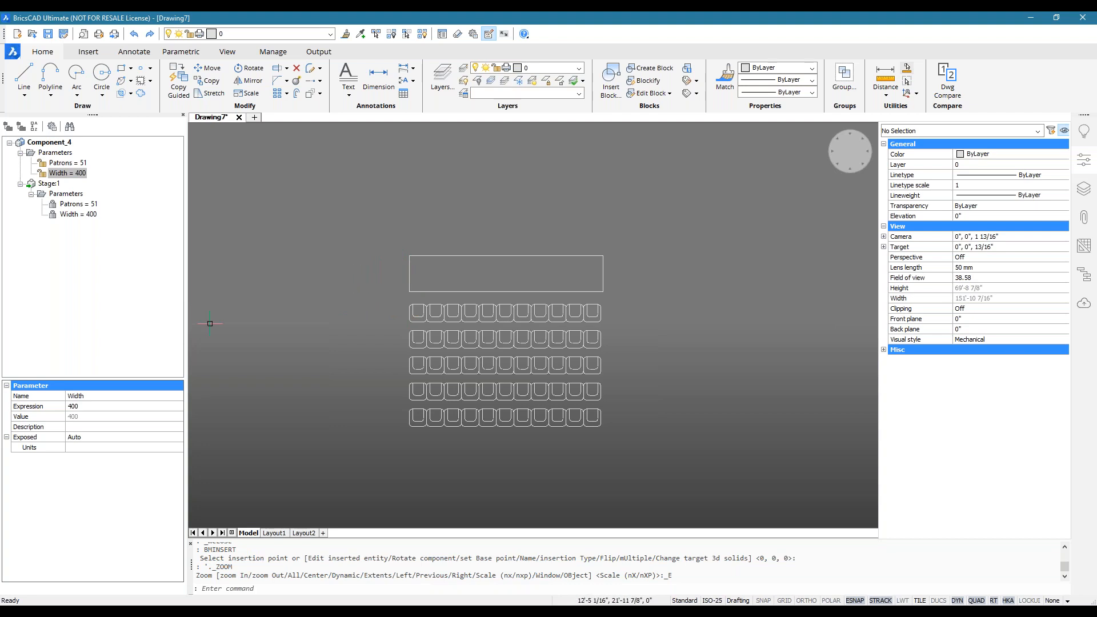
key(alt+Tab)
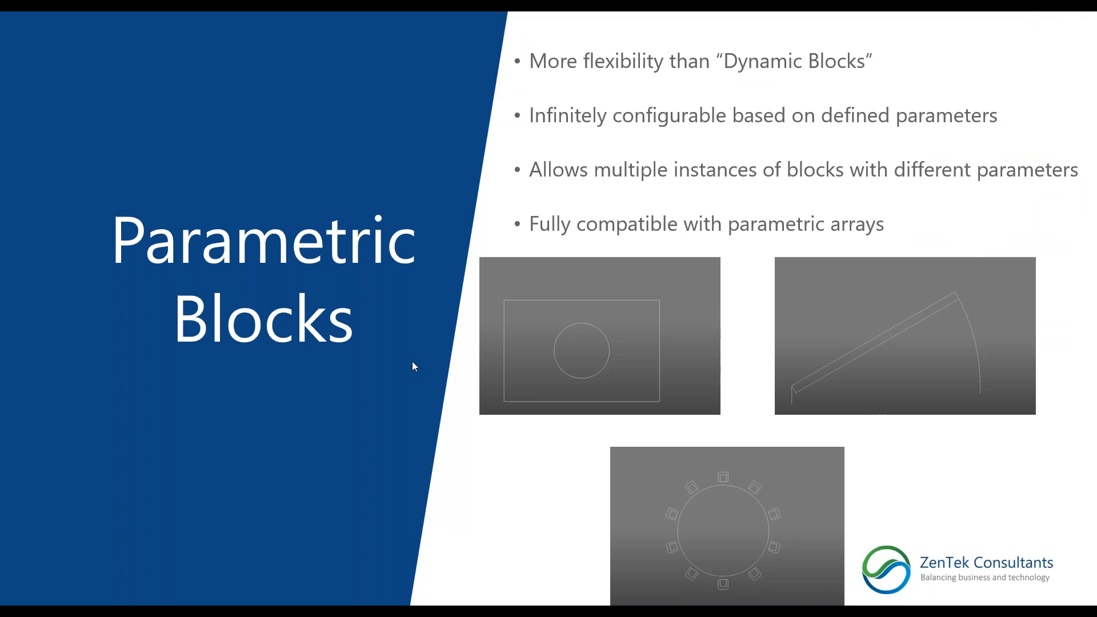
click(413, 363)
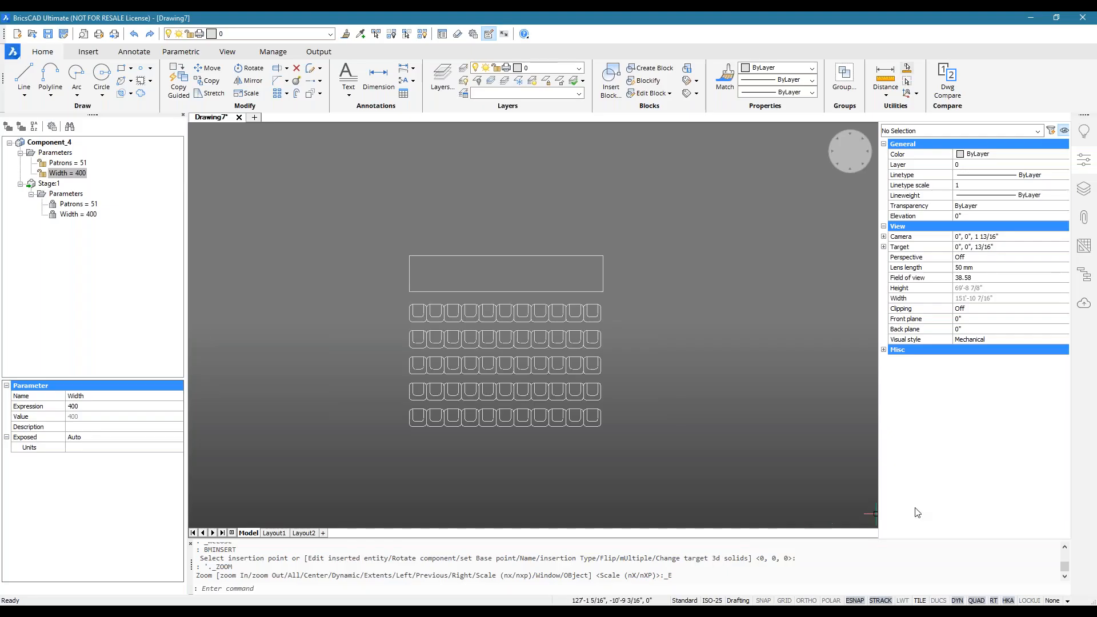
Insert a second Stage component from Stage.dwg to the right of and below the first one, at about 121'-6", 1'-11"
mouse_move(597, 376)
middle_down()
mouse_move(620, 337)
mouse_move(584, 303)
middle_up()
text(bminsert)
key(Return)
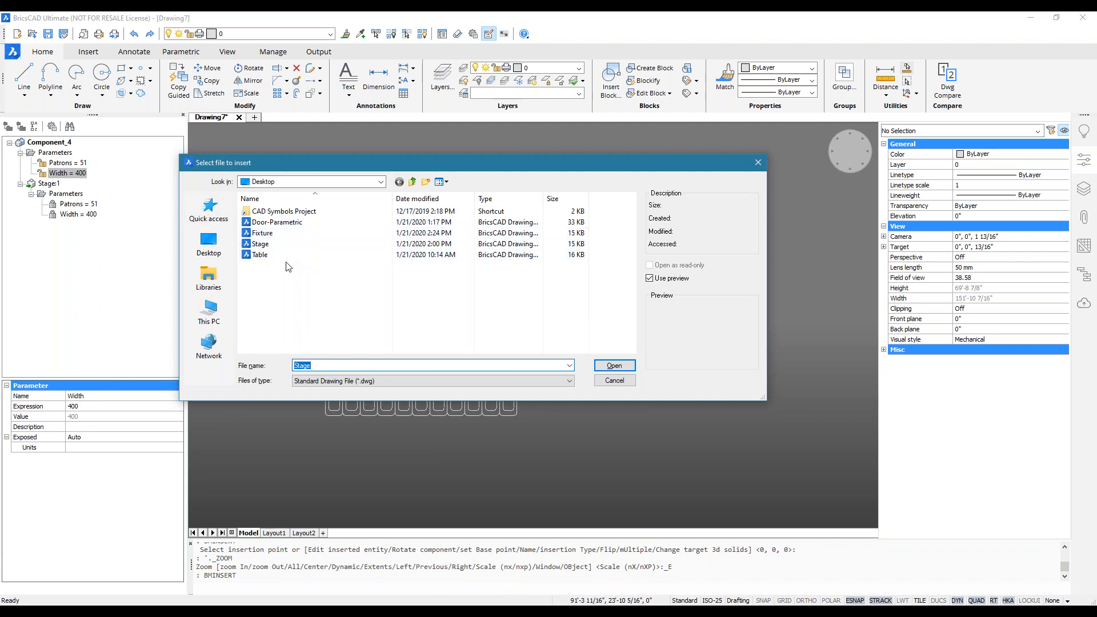
click(260, 244)
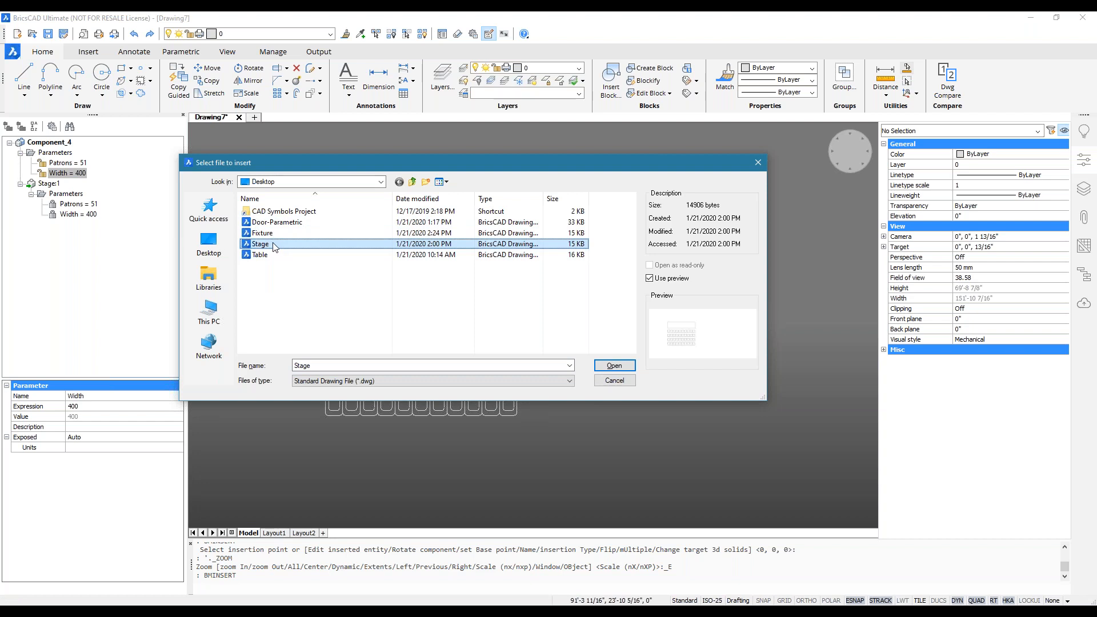
click(629, 367)
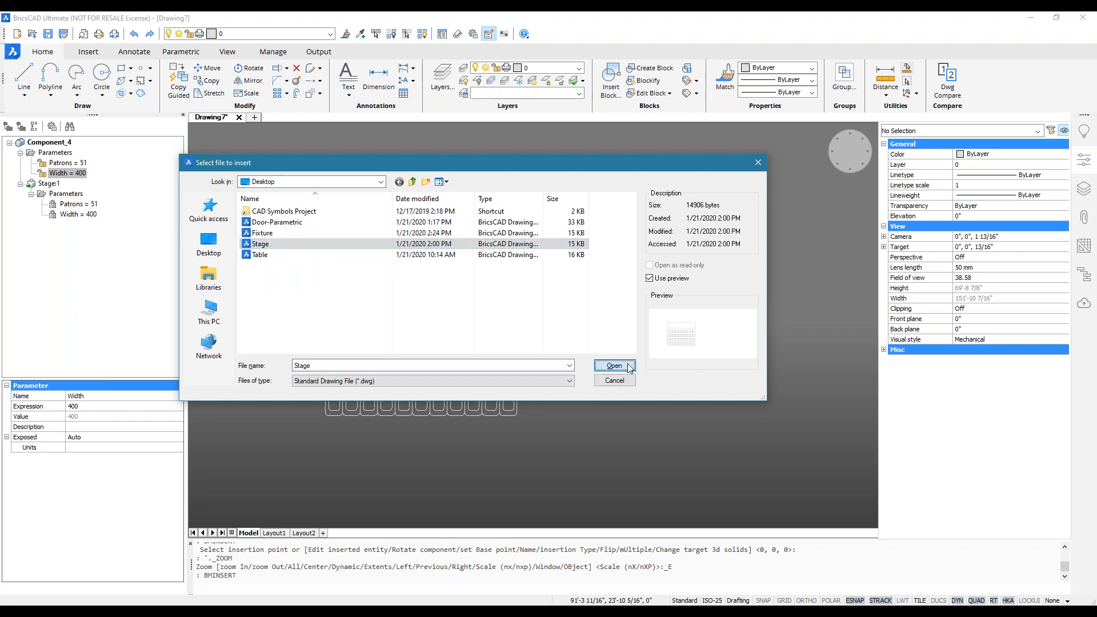
scroll(594, 324, down, 4)
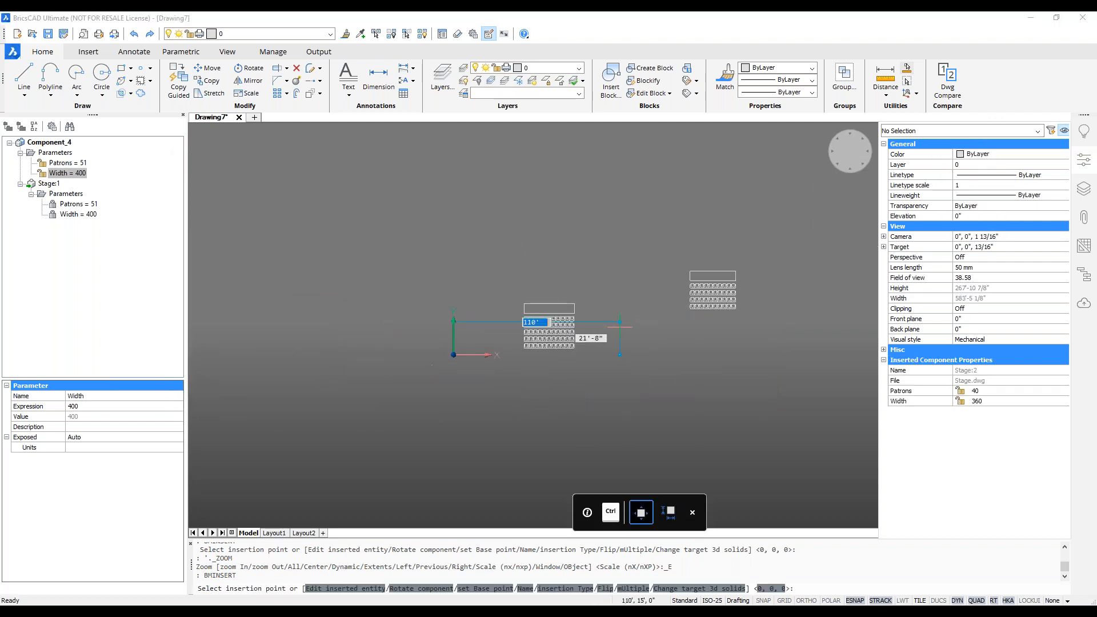
click(567, 403)
scroll(663, 400, up, 1)
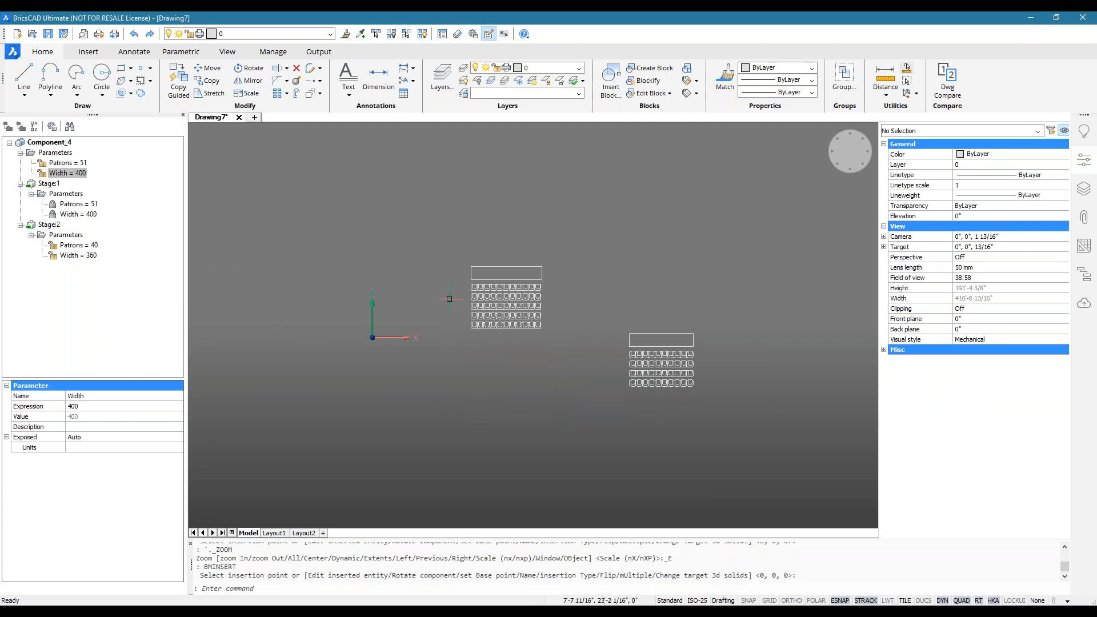
Set the Patrons parameter of the second Stage component to 30, independently of the main drawing's parameters
click(663, 340)
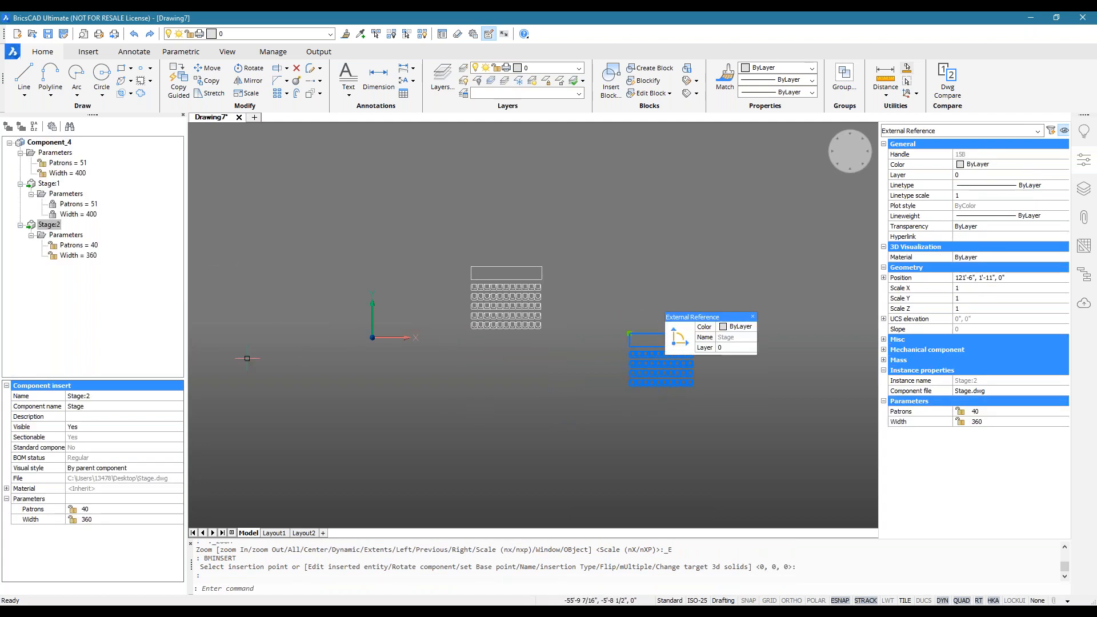
click(86, 509)
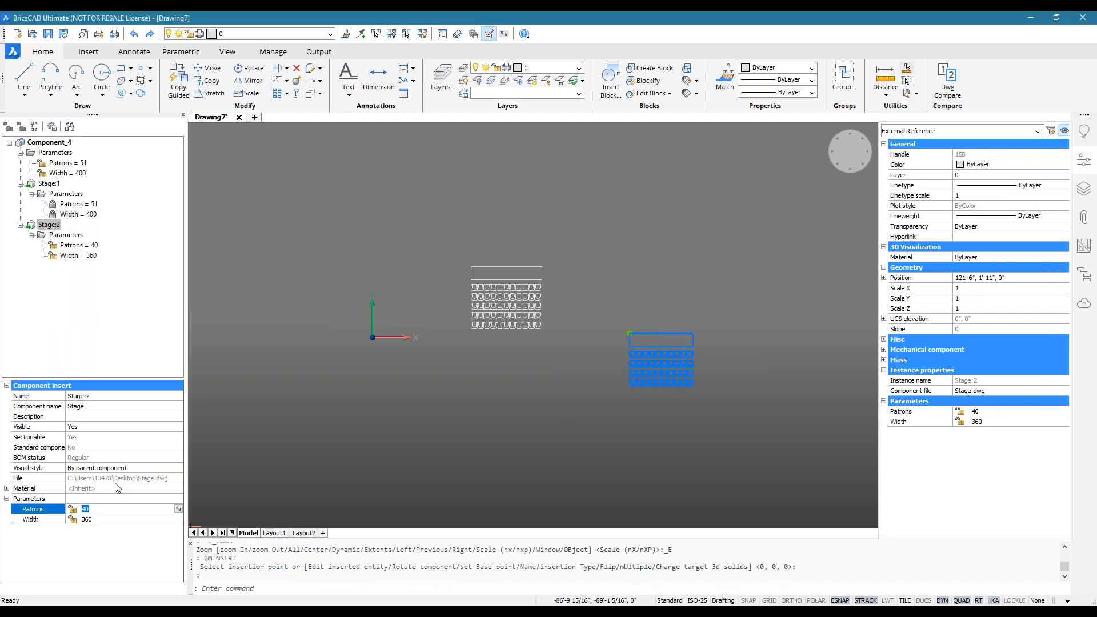
text(3)
key(Return)
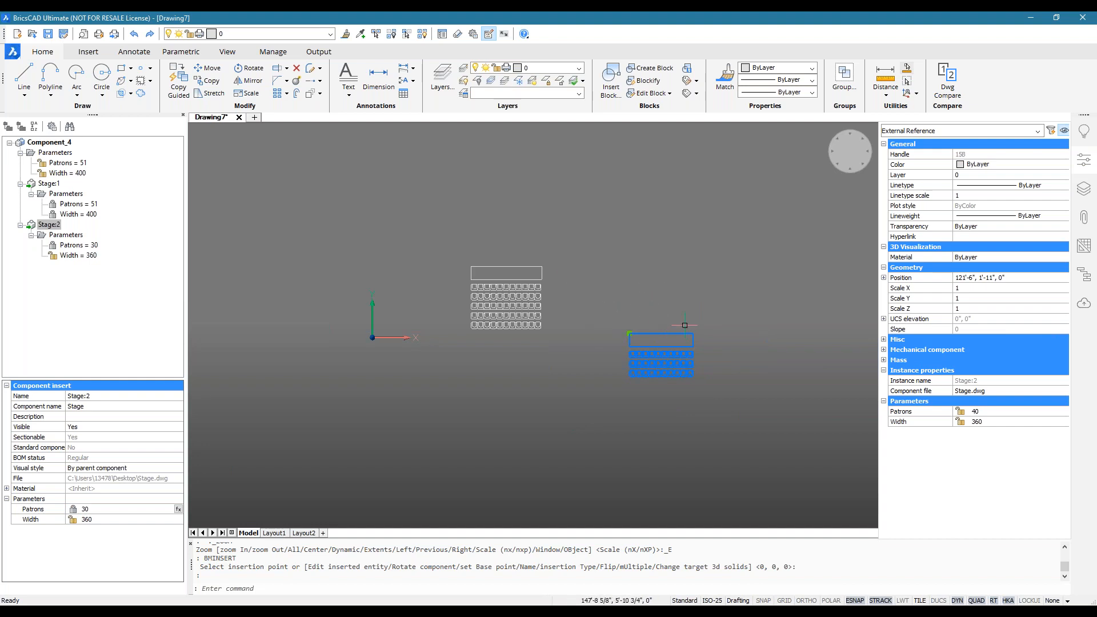
click(57, 225)
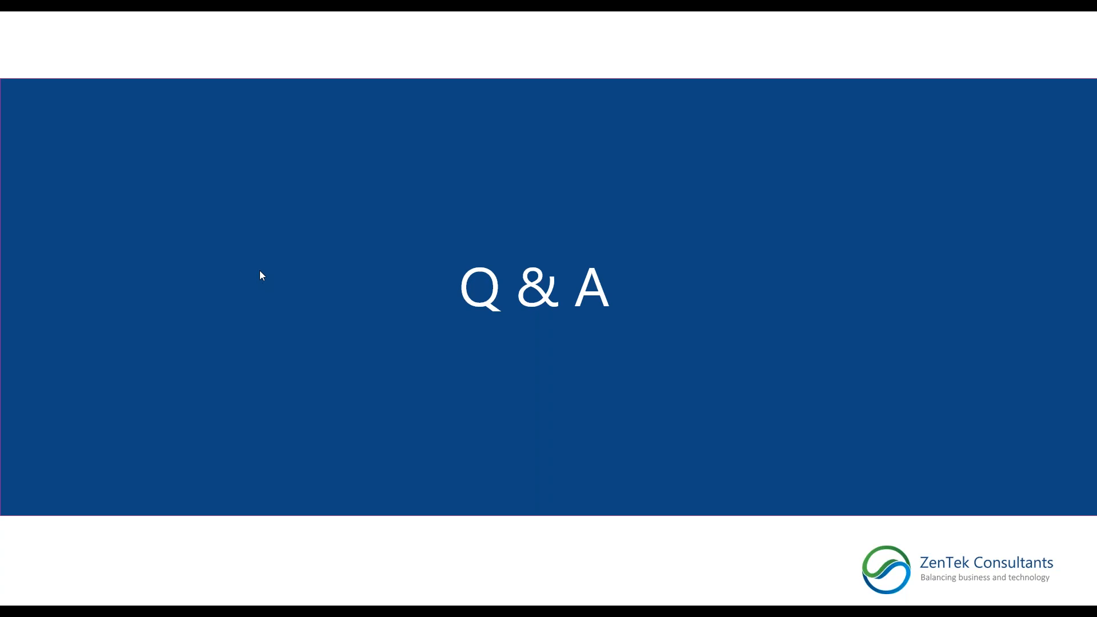
click(232, 328)
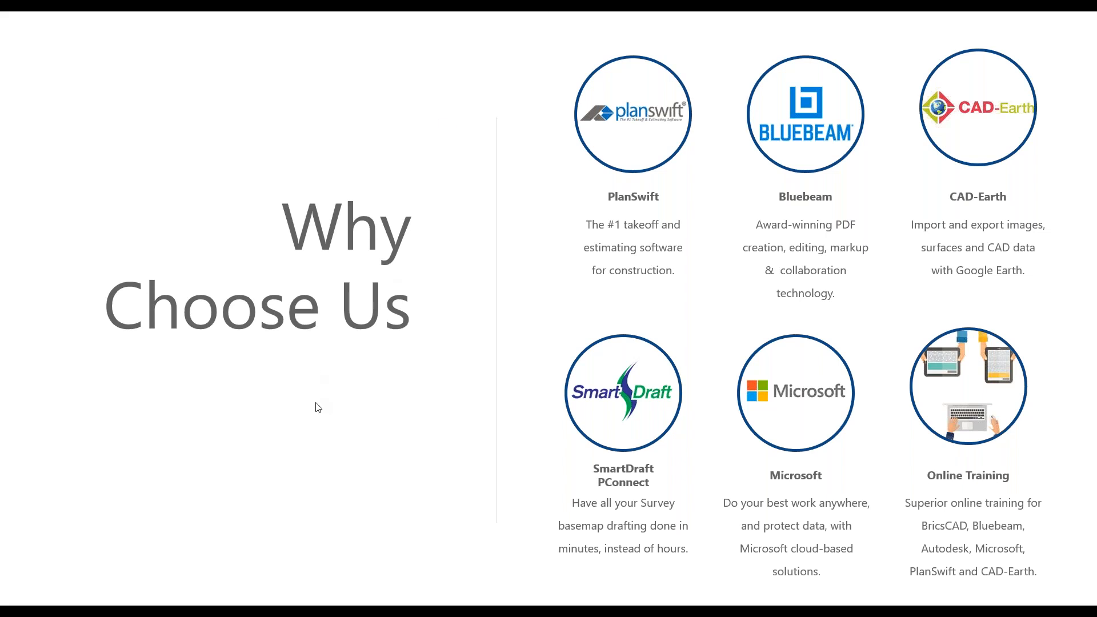
click(287, 397)
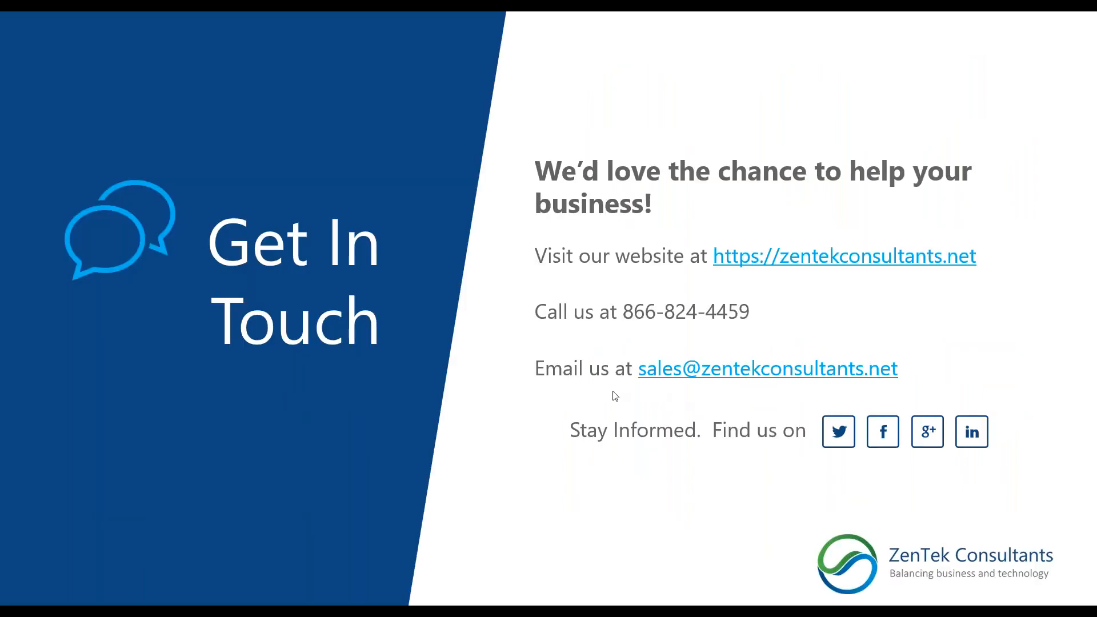